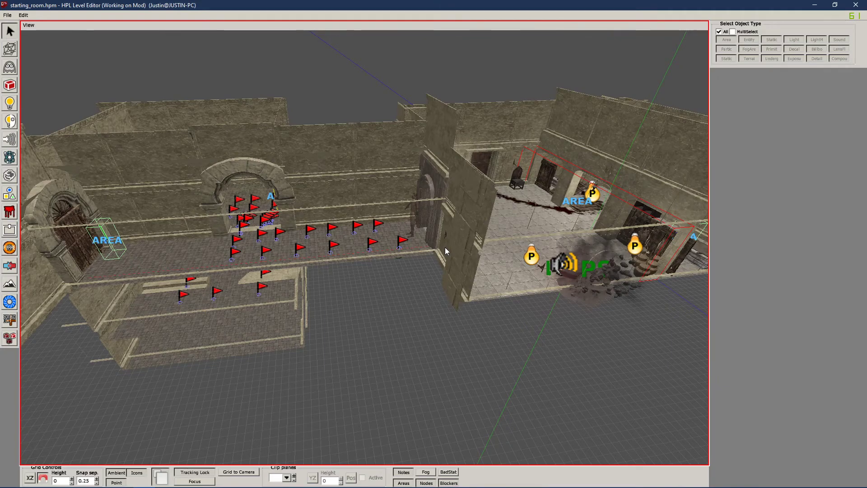
pyautogui.keyDown('alt'); pyautogui.moveTo(445, 247); pyautogui.dragTo(366, 329); pyautogui.keyUp('alt')
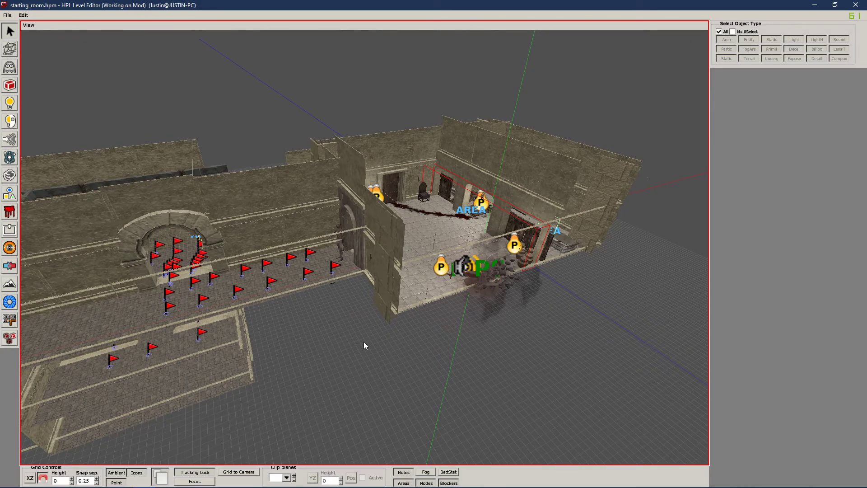
pyautogui.keyDown('alt'); pyautogui.moveTo(339, 319); pyautogui.dragTo(383, 335); pyautogui.keyUp('alt')
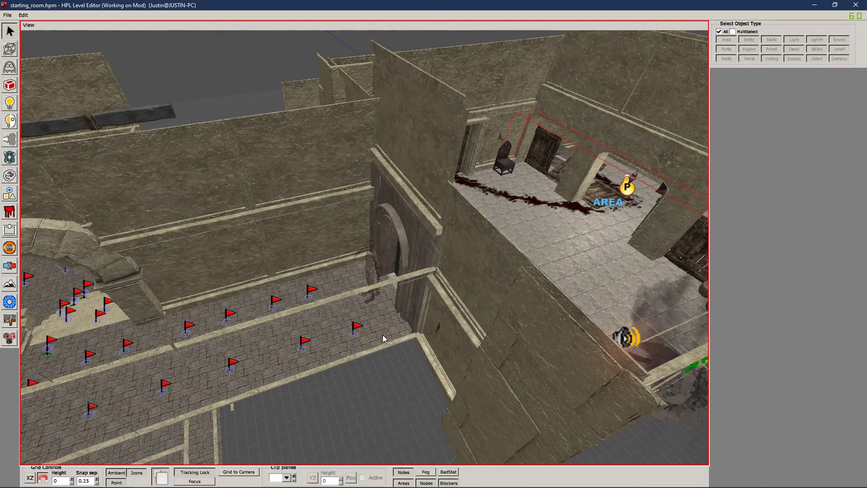
pyautogui.keyDown('alt'); pyautogui.moveTo(371, 311); pyautogui.dragTo(572, 278); pyautogui.keyUp('alt')
pyautogui.keyDown('alt'); pyautogui.moveTo(457, 256); pyautogui.dragTo(409, 324); pyautogui.keyUp('alt')
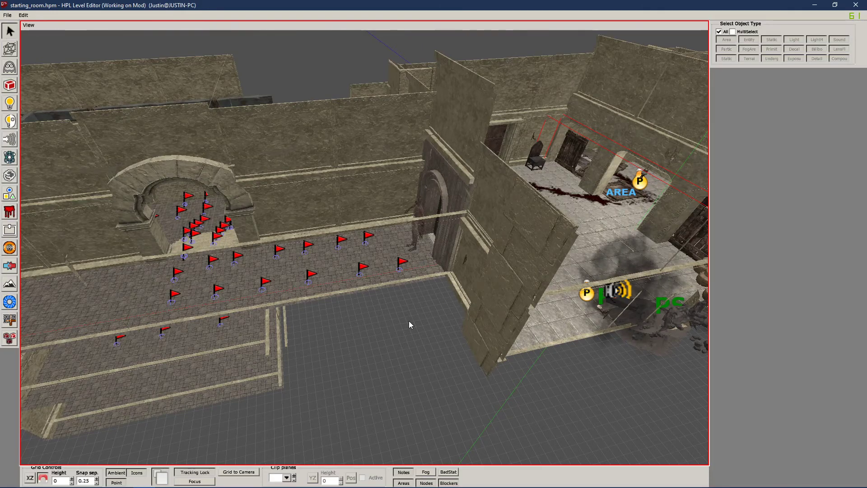
pyautogui.keyDown('alt'); pyautogui.moveTo(416, 305); pyautogui.dragTo(409, 278); pyautogui.keyUp('alt')
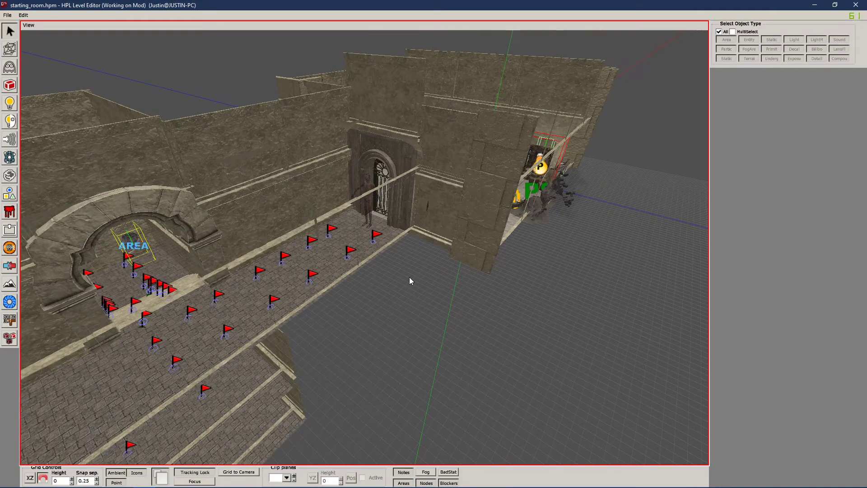
pyautogui.press('alt')
pyautogui.keyDown('alt'); pyautogui.moveTo(423, 277); pyautogui.dragTo(446, 287); pyautogui.keyUp('alt')
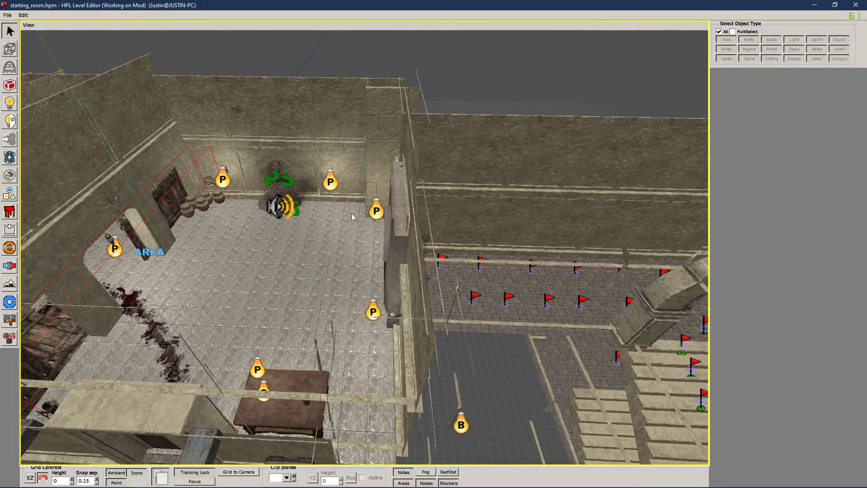
# Select the trigger area in the starting room and inspect its collide callback entity setting
pyautogui.keyDown('alt'); pyautogui.moveTo(366, 217); pyautogui.dragTo(443, 288, button='middle'); pyautogui.keyUp('alt')
pyautogui.keyDown('alt'); pyautogui.scroll(5, 443, 288); pyautogui.keyUp('alt')
pyautogui.keyDown('alt'); pyautogui.moveTo(444, 285); pyautogui.dragTo(393, 188); pyautogui.keyUp('alt')
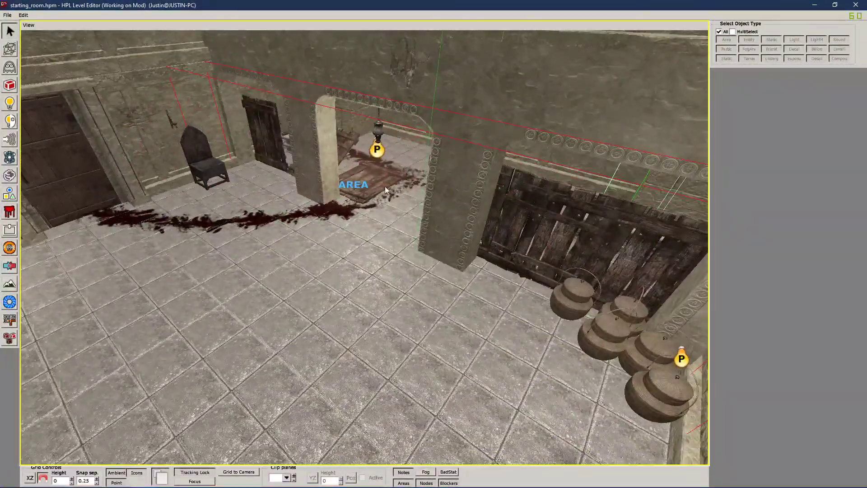
pyautogui.click(365, 186)
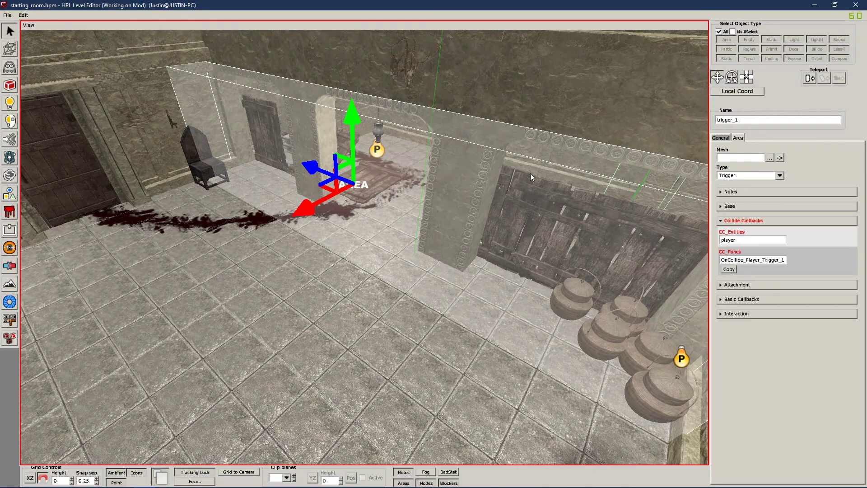
pyautogui.moveTo(743, 238)
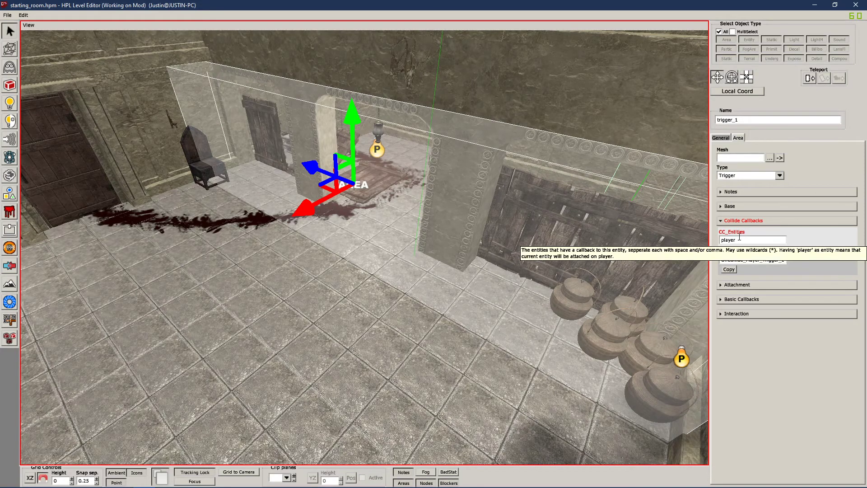
pyautogui.click(751, 241)
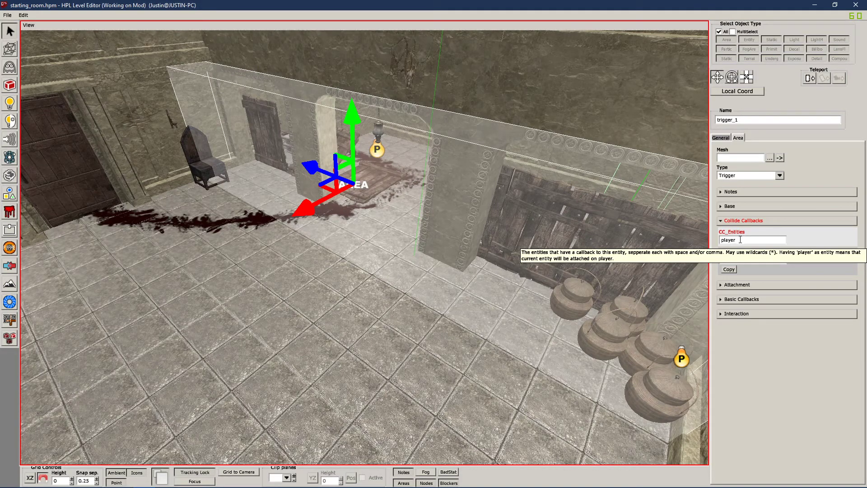
# Try the wildcard name grenade_* as the trigger area's CC_Entities value and restore it to player
pyautogui.moveTo(756, 242); pyautogui.dragTo(699, 234)
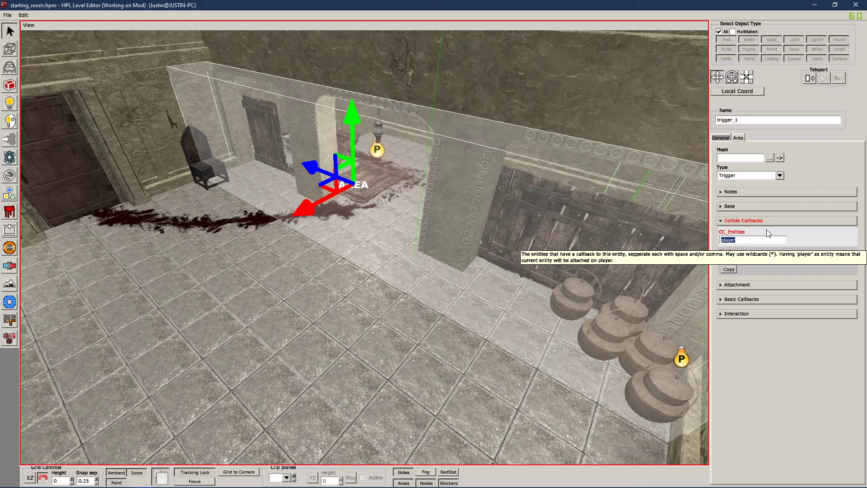
pyautogui.write('grenades')
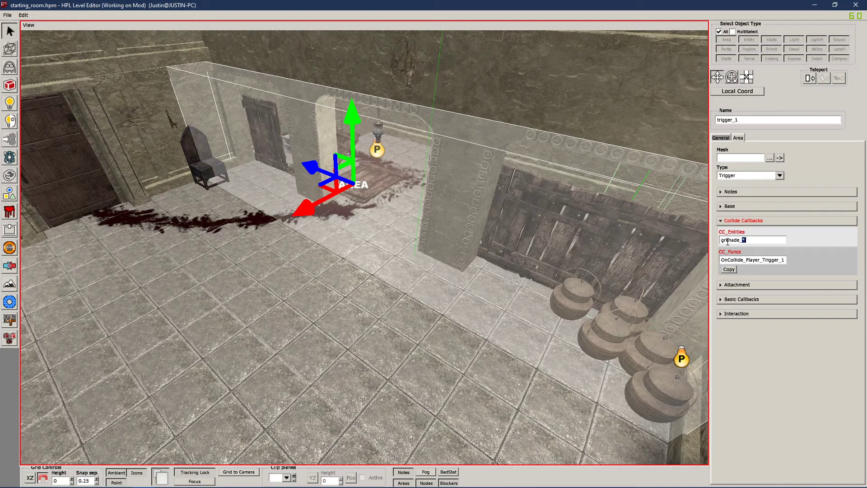
pyautogui.moveTo(771, 239); pyautogui.dragTo(689, 242)
pyautogui.write('player')
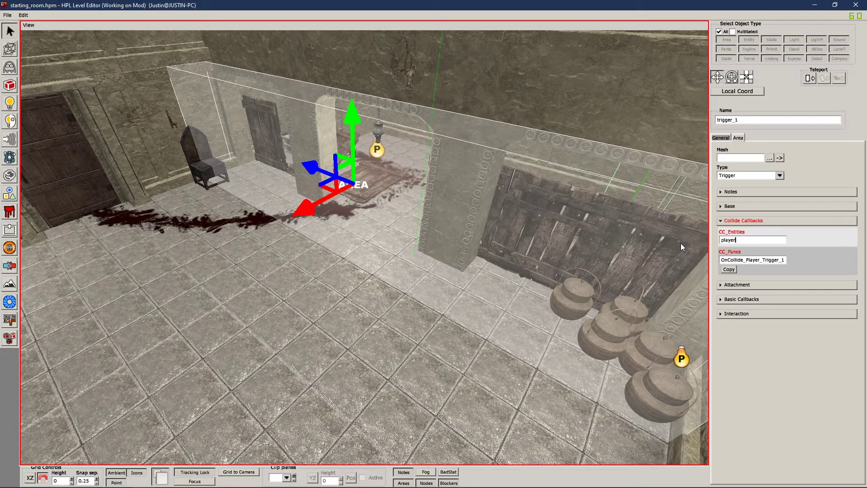
pyautogui.click(434, 296)
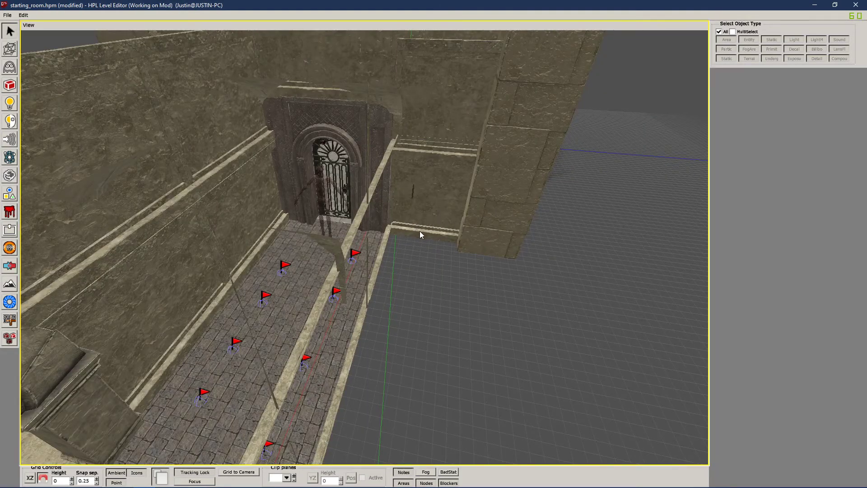
# Select the ghoul standing at the hallway's gate and show its Hole Network settings
pyautogui.keyDown('alt'); pyautogui.moveTo(418, 232); pyautogui.dragTo(487, 232); pyautogui.keyUp('alt')
pyautogui.keyDown('alt'); pyautogui.moveTo(487, 232); pyautogui.dragTo(519, 247, button='right'); pyautogui.keyUp('alt')
pyautogui.keyDown('alt'); pyautogui.moveTo(532, 244); pyautogui.dragTo(488, 231); pyautogui.keyUp('alt')
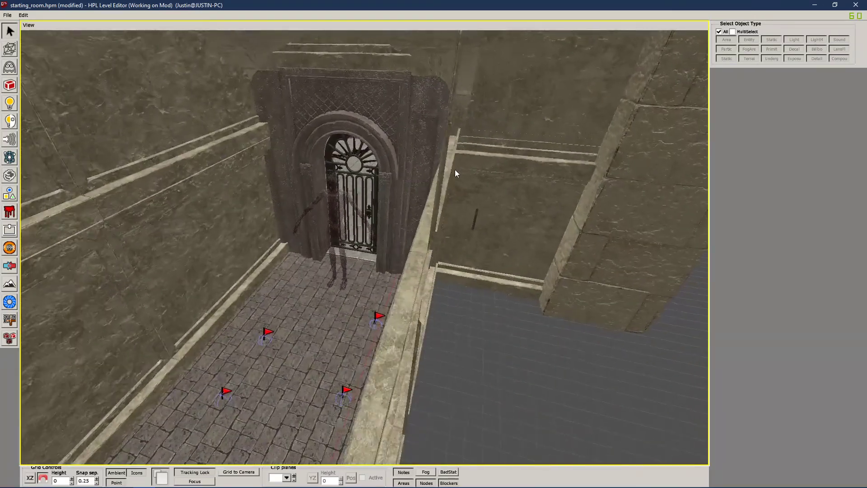
pyautogui.keyDown('alt'); pyautogui.moveTo(457, 170); pyautogui.dragTo(391, 192); pyautogui.keyUp('alt')
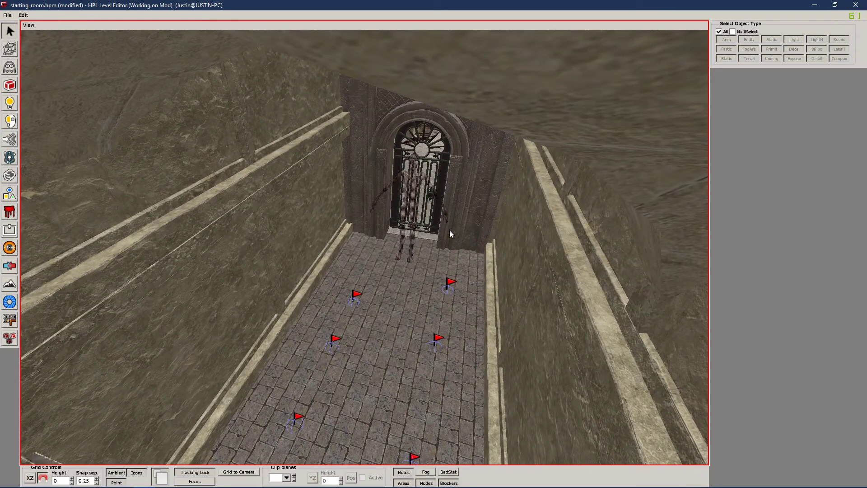
pyautogui.keyDown('alt'); pyautogui.moveTo(449, 229); pyautogui.dragTo(468, 211); pyautogui.keyUp('alt')
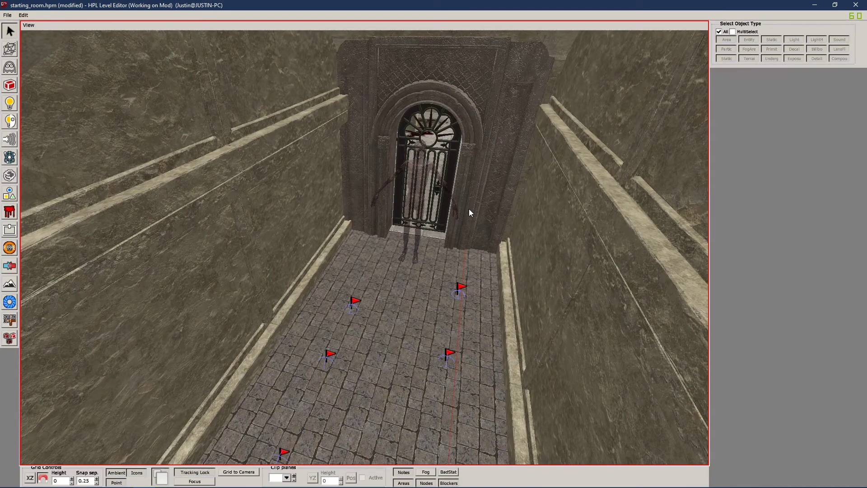
pyautogui.click(429, 183)
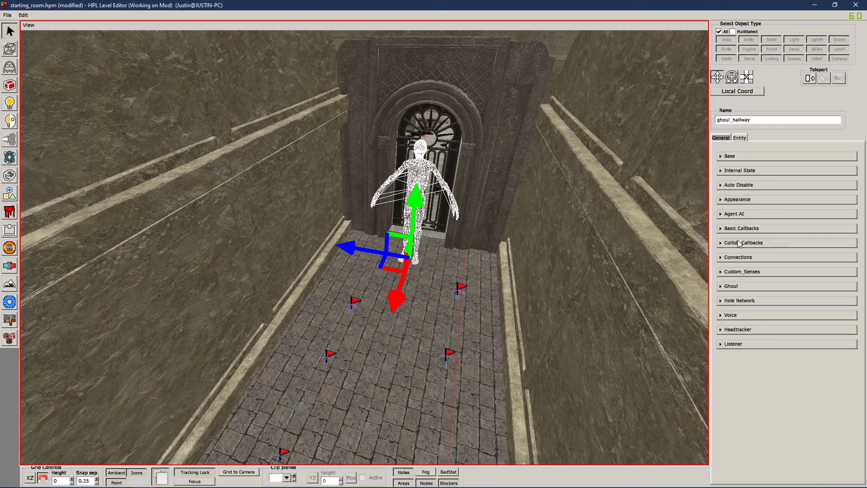
pyautogui.click(753, 303)
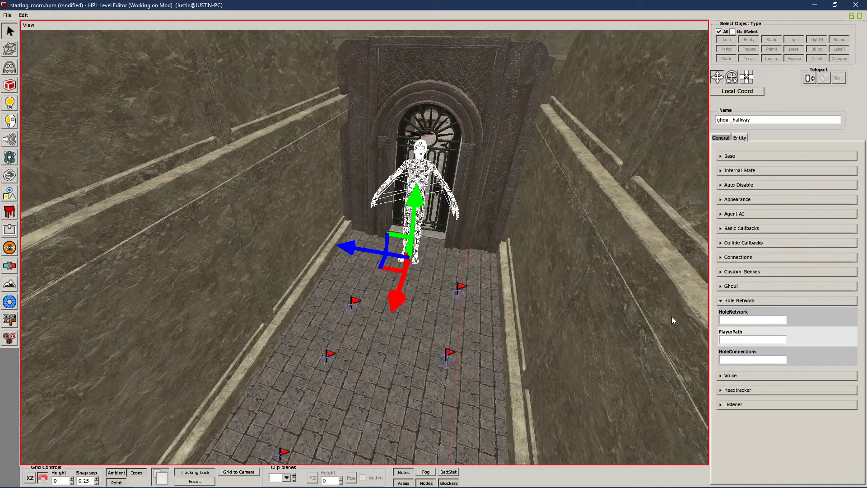
# Check the names and types of the two ghoul hole areas in the stairwell off the hallway
pyautogui.keyDown('alt'); pyautogui.moveTo(611, 294); pyautogui.dragTo(550, 300); pyautogui.keyUp('alt')
pyautogui.keyDown('alt'); pyautogui.moveTo(383, 258); pyautogui.dragTo(526, 253, button='middle'); pyautogui.keyUp('alt')
pyautogui.keyDown('alt'); pyautogui.moveTo(527, 253); pyautogui.dragTo(434, 211, button='right'); pyautogui.keyUp('alt')
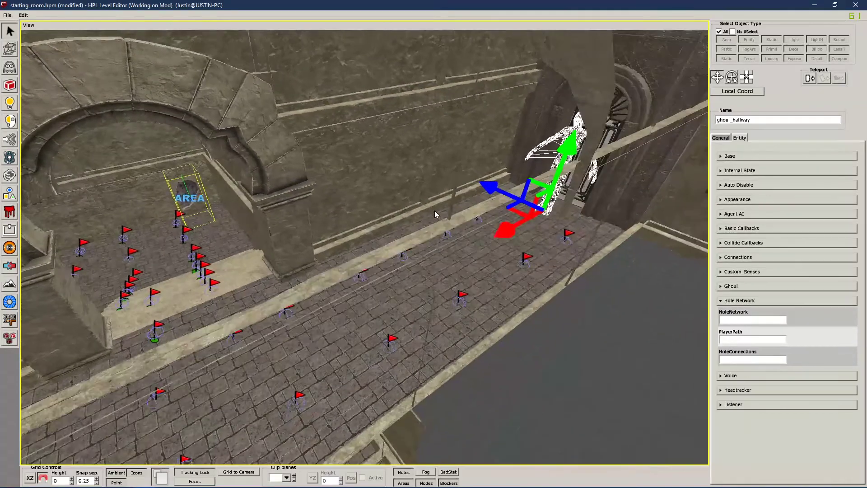
pyautogui.keyDown('alt'); pyautogui.moveTo(623, 228); pyautogui.dragTo(568, 232); pyautogui.keyUp('alt')
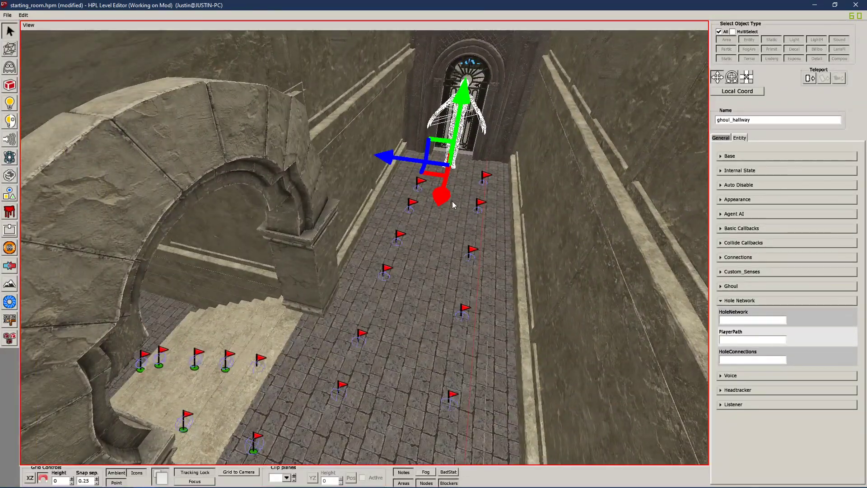
pyautogui.keyDown('alt'); pyautogui.moveTo(387, 234); pyautogui.dragTo(487, 220, button='middle'); pyautogui.keyUp('alt')
pyautogui.keyDown('alt'); pyautogui.moveTo(442, 269); pyautogui.dragTo(465, 246, button='middle'); pyautogui.keyUp('alt')
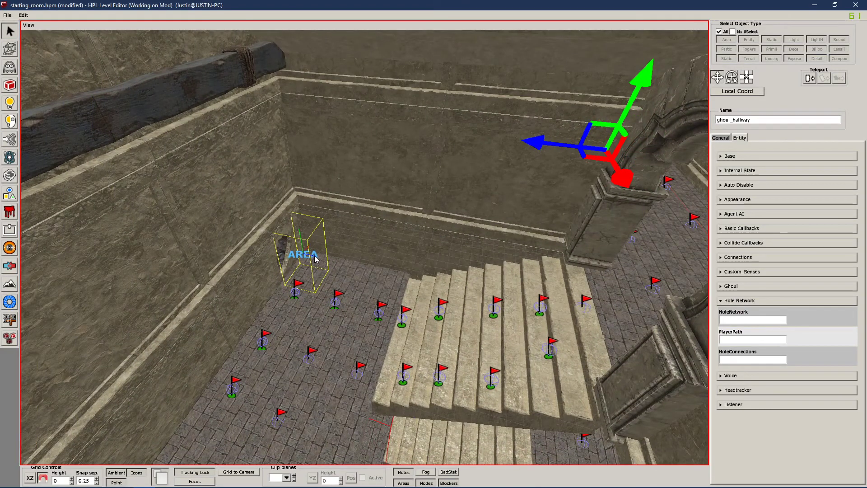
pyautogui.click(315, 256)
pyautogui.moveTo(410, 278)
pyautogui.mouseDown(button='middle')
pyautogui.moveTo(400, 259)
pyautogui.moveTo(495, 295)
pyautogui.moveTo(430, 306)
pyautogui.moveTo(406, 261)
pyautogui.moveTo(421, 271)
pyautogui.mouseUp(button='middle')
pyautogui.click(339, 404)
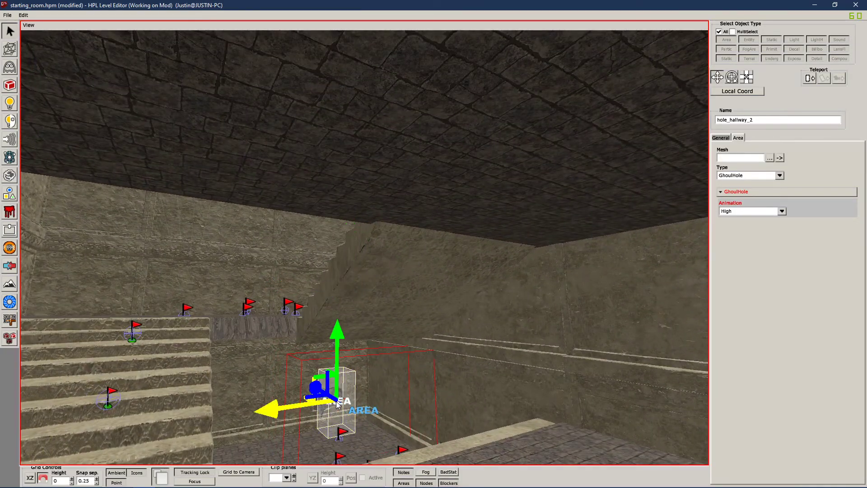
pyautogui.moveTo(372, 370); pyautogui.dragTo(434, 393, button='middle')
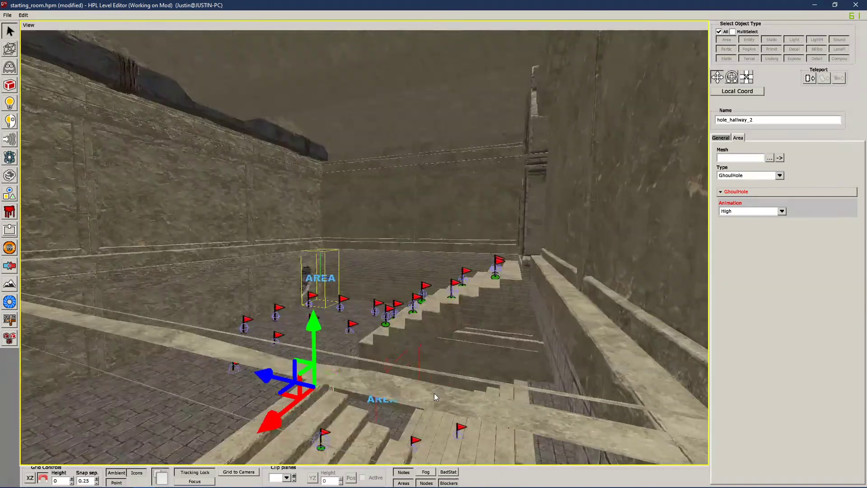
pyautogui.click(328, 278)
pyautogui.moveTo(590, 345); pyautogui.dragTo(328, 353, button='middle')
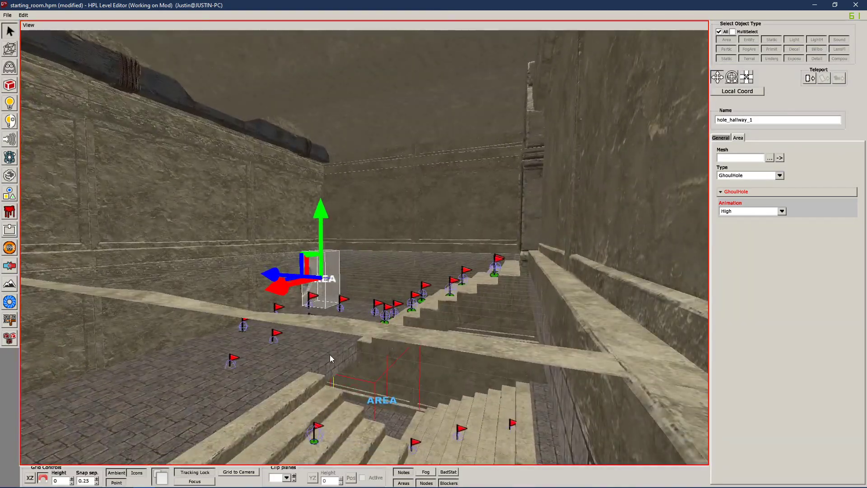
pyautogui.moveTo(405, 264); pyautogui.dragTo(409, 314, button='middle')
# Set the hallway ghoul's HoleNetwork to hole_hallway_*
pyautogui.moveTo(510, 220); pyautogui.dragTo(481, 199, button='middle')
pyautogui.click(481, 199)
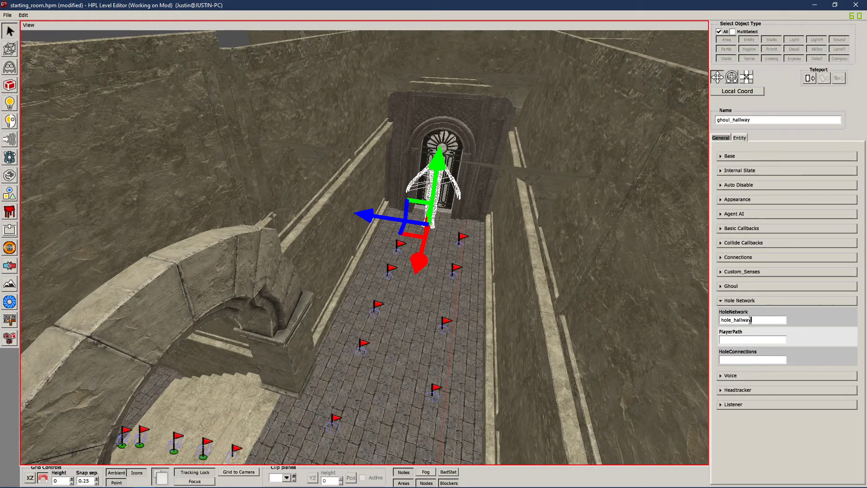
pyautogui.write('_')
pyautogui.write('1')
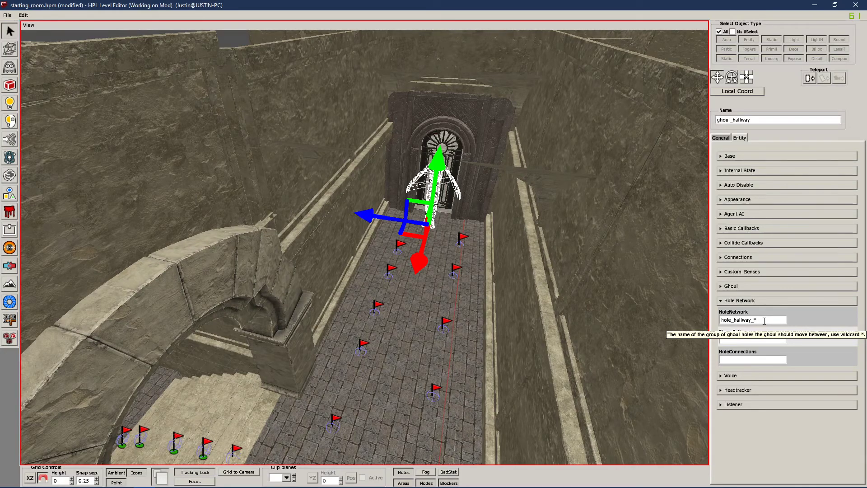
pyautogui.click(752, 340)
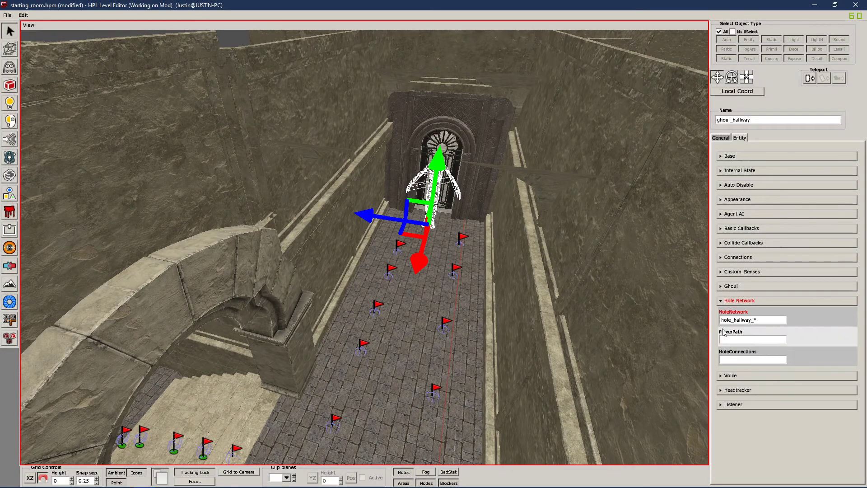
# Reselect each stairwell ghoul hole area to compare its name with the wildcard hole_hallway_*
pyautogui.moveTo(467, 294); pyautogui.dragTo(408, 204, button='middle')
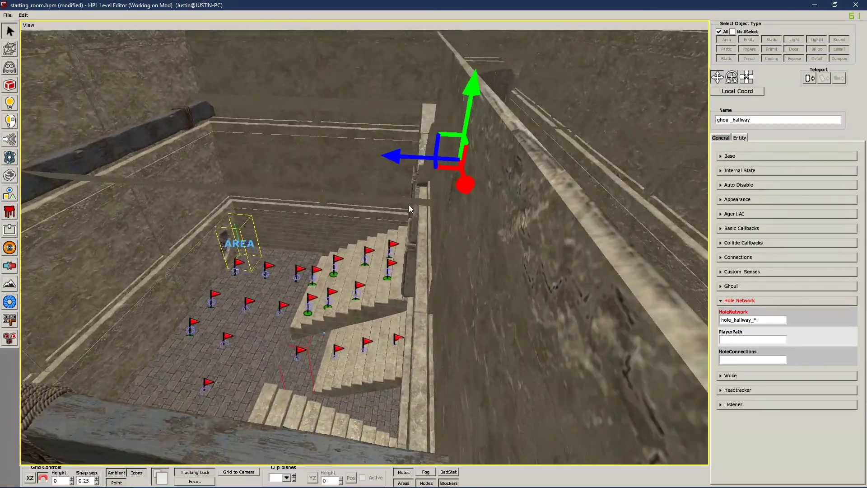
pyautogui.click(224, 228)
pyautogui.moveTo(224, 227); pyautogui.dragTo(325, 387, button='middle')
pyautogui.click(326, 388)
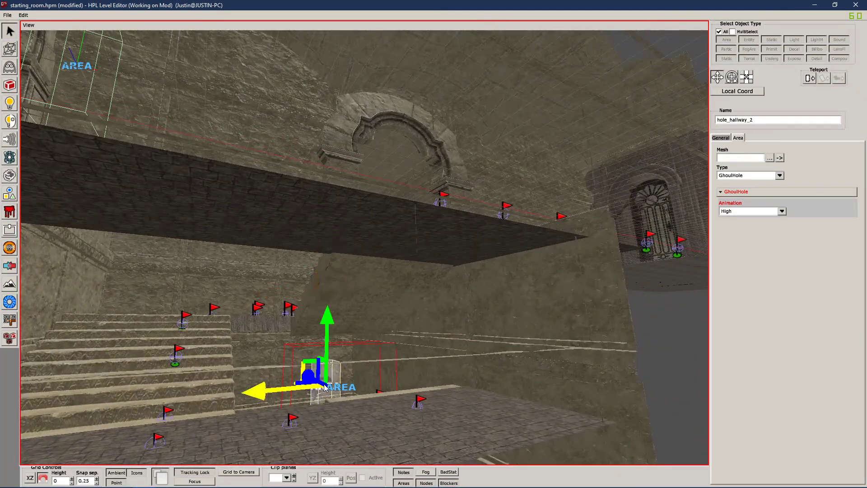
pyautogui.moveTo(310, 325); pyautogui.dragTo(217, 246, button='middle')
pyautogui.click(246, 246)
pyautogui.moveTo(305, 258); pyautogui.dragTo(364, 172, button='middle')
# Return to the ghoul at the gate and select it to review its Hole Network entries
pyautogui.scroll(-5, 366, 189)
pyautogui.moveTo(508, 271); pyautogui.dragTo(508, 276, button='middle')
pyautogui.click(509, 276)
pyautogui.moveTo(477, 247); pyautogui.dragTo(362, 286, button='middle')
pyautogui.scroll(5, 362, 286)
pyautogui.moveTo(361, 135); pyautogui.dragTo(354, 235, button='middle')
pyautogui.scroll(3, 354, 234)
pyautogui.click(354, 234)
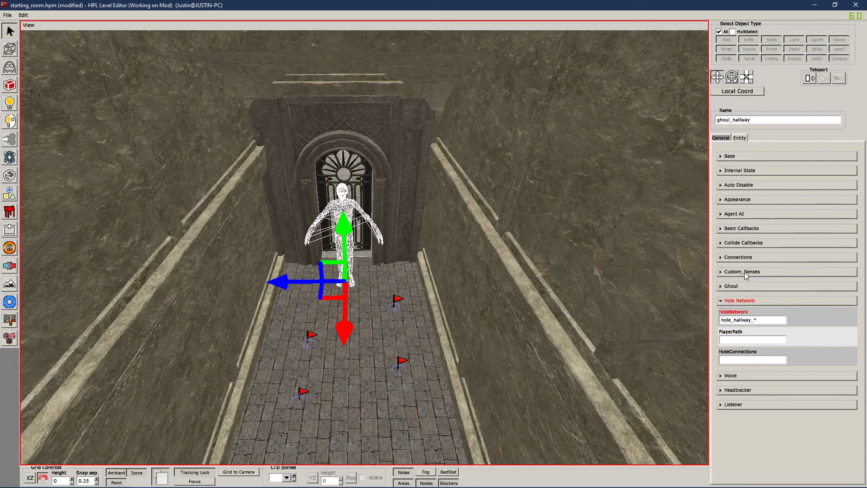
# Compare the ghoul's name with the name of the point light in the room's corner near the door
pyautogui.moveTo(565, 252); pyautogui.dragTo(532, 238, button='middle')
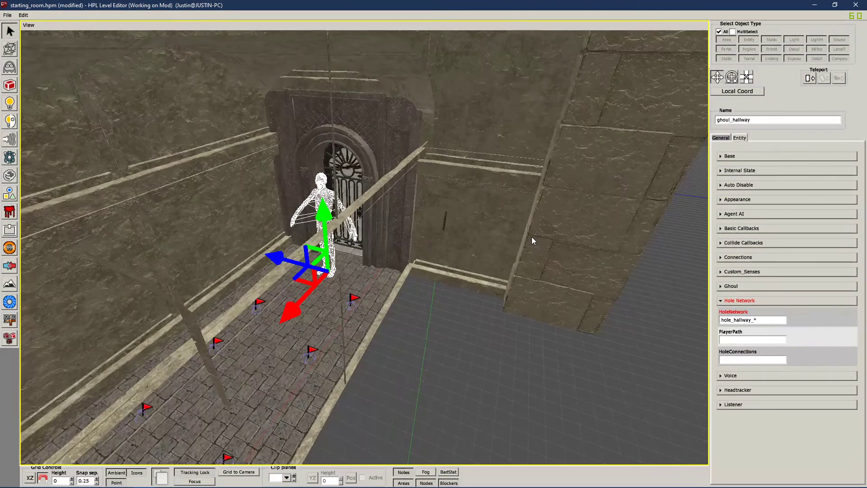
pyautogui.click(502, 320)
pyautogui.click(321, 192)
pyautogui.moveTo(429, 253); pyautogui.dragTo(553, 255, button='middle')
pyautogui.doubleClick(761, 120)
pyautogui.moveTo(475, 167); pyautogui.dragTo(579, 183, button='middle')
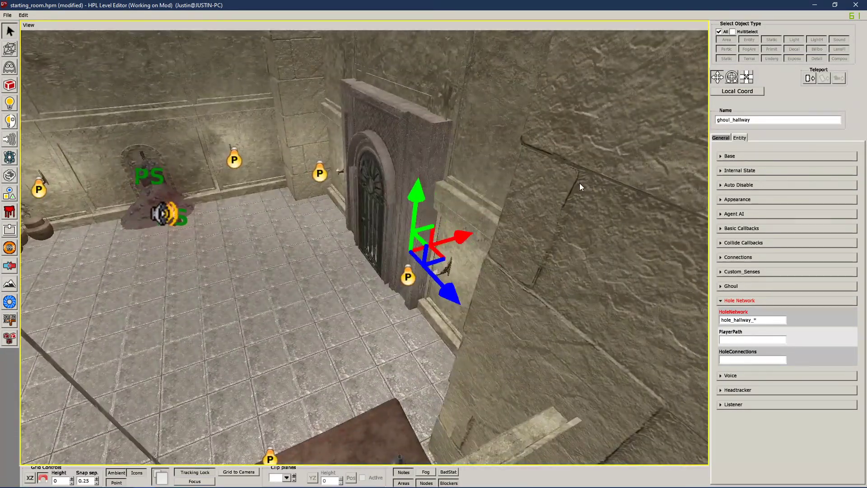
pyautogui.click(320, 174)
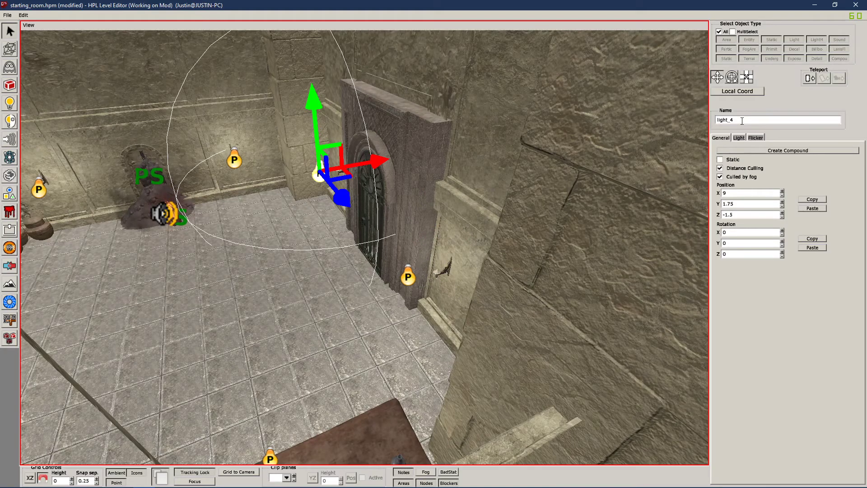
pyautogui.moveTo(381, 184); pyautogui.dragTo(558, 235, button='middle')
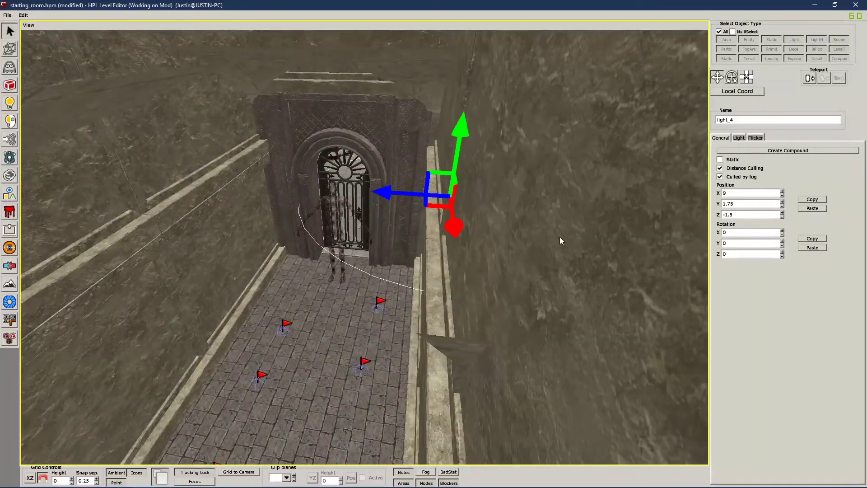
# Clear the selection and save the level
pyautogui.moveTo(595, 309); pyautogui.dragTo(486, 251, button='middle')
pyautogui.click(473, 352)
pyautogui.hotkey('ctrl', 's')
pyautogui.keyDown('alt'); pyautogui.moveTo(486, 248); pyautogui.dragTo(401, 246); pyautogui.keyUp('alt')
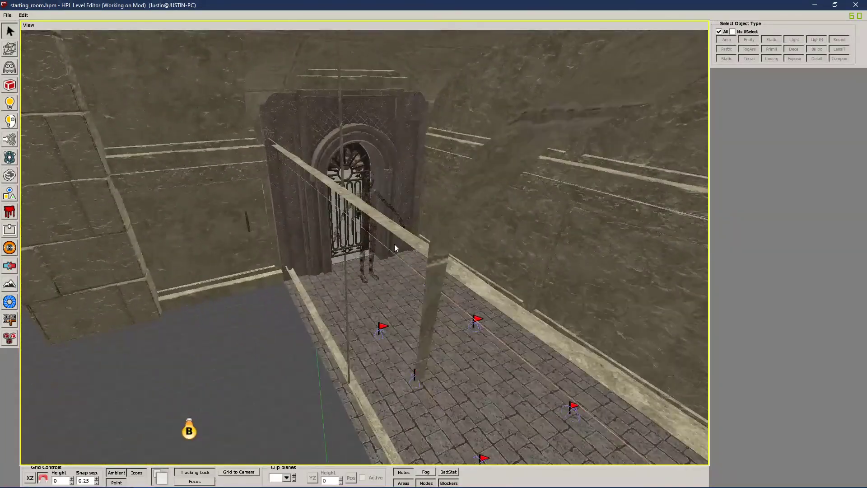
# Select the ghoul in front of the gate to review its name and its HoleNetwork wildcard
pyautogui.click(375, 191)
pyautogui.keyDown('alt'); pyautogui.moveTo(486, 267); pyautogui.dragTo(437, 272); pyautogui.keyUp('alt')
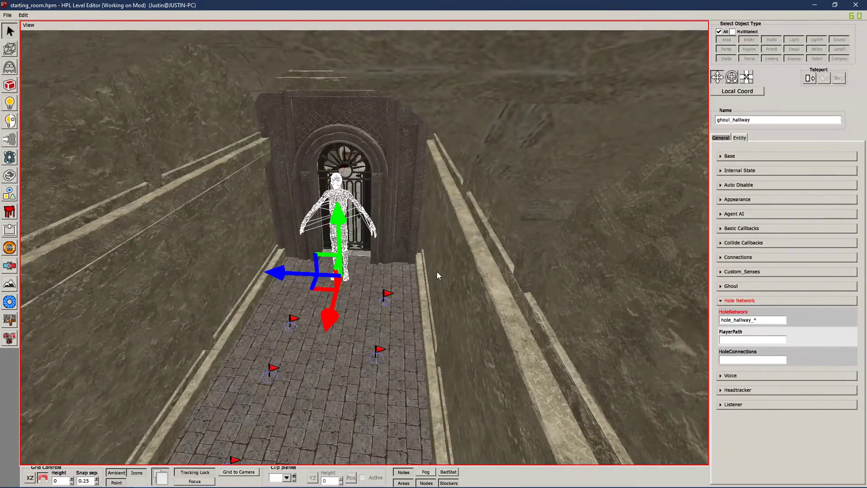
pyautogui.keyDown('alt'); pyautogui.moveTo(444, 250); pyautogui.dragTo(384, 278); pyautogui.keyUp('alt')
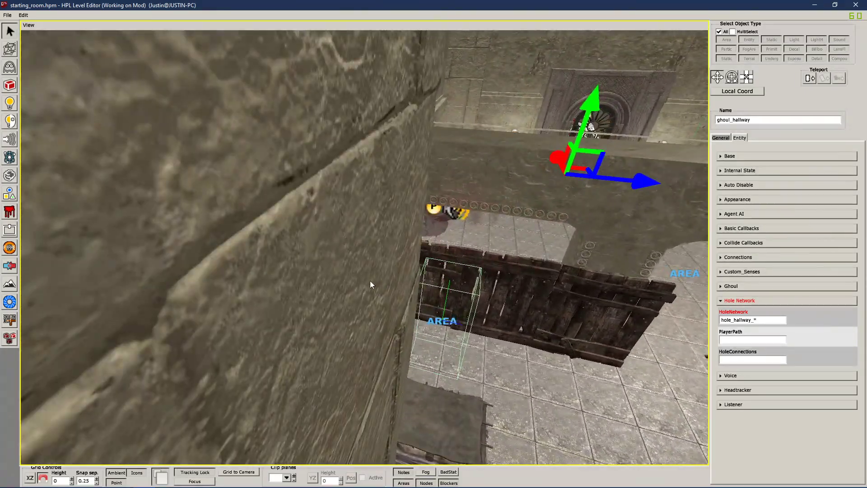
pyautogui.keyDown('alt'); pyautogui.moveTo(621, 261); pyautogui.dragTo(459, 311); pyautogui.keyUp('alt')
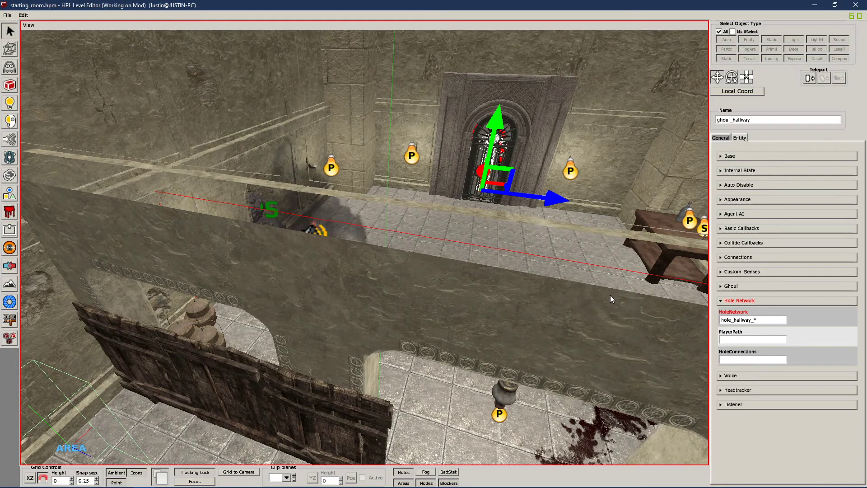
# Select individual baskets in the group beside the wooden barricade to compare their names
pyautogui.keyDown('alt'); pyautogui.moveTo(492, 277); pyautogui.dragTo(340, 203); pyautogui.keyUp('alt')
pyautogui.click(379, 376)
pyautogui.keyDown('alt'); pyautogui.moveTo(322, 355); pyautogui.dragTo(281, 215); pyautogui.keyUp('alt')
pyautogui.click(285, 198)
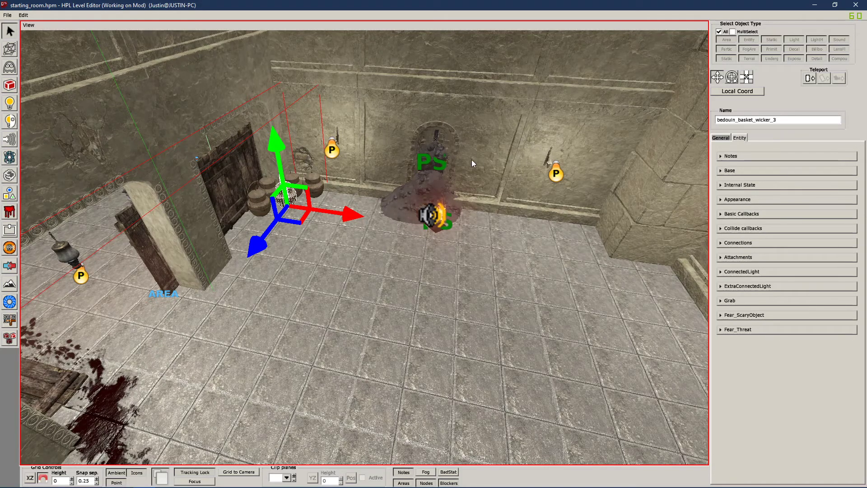
pyautogui.click(314, 187)
pyautogui.click(257, 198)
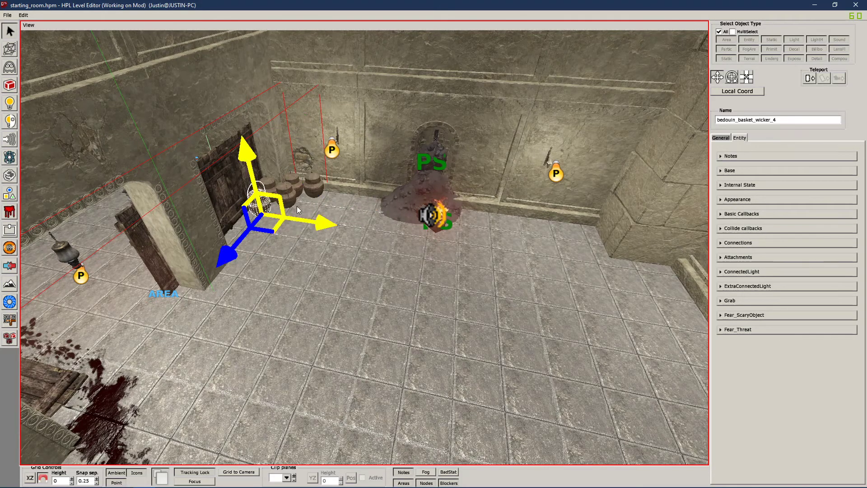
# Compare the name of a floor tile near the baskets with the name of a basket in the group
pyautogui.keyDown('alt'); pyautogui.moveTo(358, 259); pyautogui.dragTo(499, 138); pyautogui.keyUp('alt')
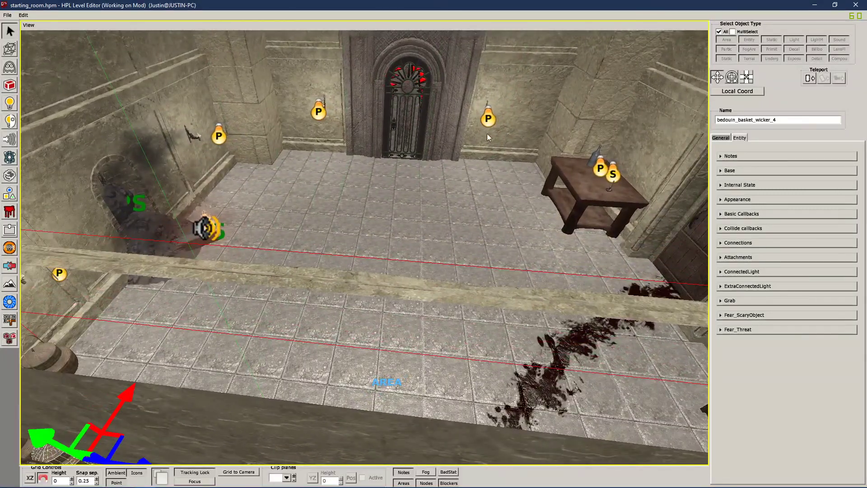
pyautogui.keyDown('alt'); pyautogui.moveTo(489, 186); pyautogui.dragTo(393, 156); pyautogui.keyUp('alt')
pyautogui.keyDown('alt'); pyautogui.moveTo(691, 126); pyautogui.dragTo(303, 199); pyautogui.keyUp('alt')
pyautogui.click(301, 209)
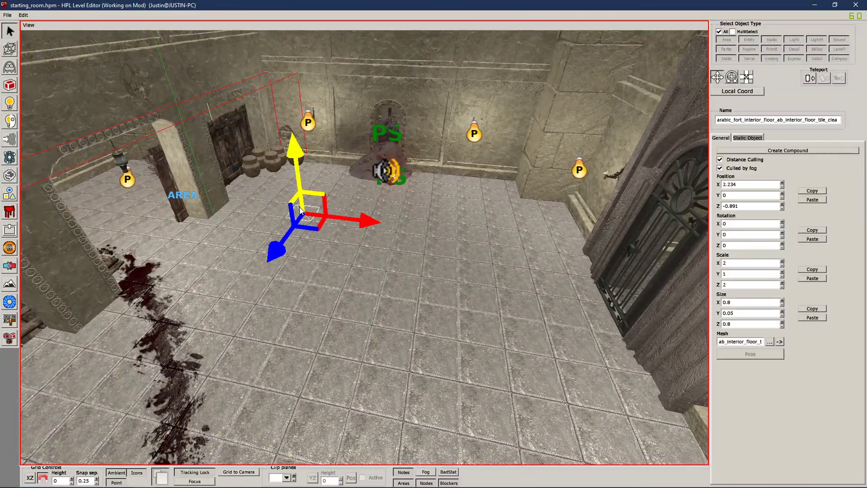
pyautogui.click(251, 168)
# Compare the name of the point light between the gate and the table with that of a basket by the barricade
pyautogui.keyDown('alt'); pyautogui.moveTo(437, 212); pyautogui.dragTo(457, 202); pyautogui.keyUp('alt')
pyautogui.click(457, 201)
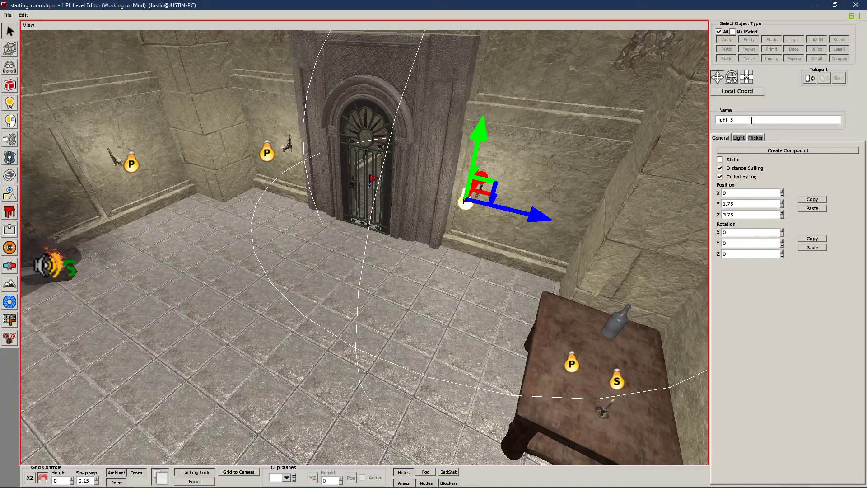
pyautogui.keyDown('alt'); pyautogui.moveTo(444, 170); pyautogui.dragTo(247, 195); pyautogui.keyUp('alt')
pyautogui.click(204, 202)
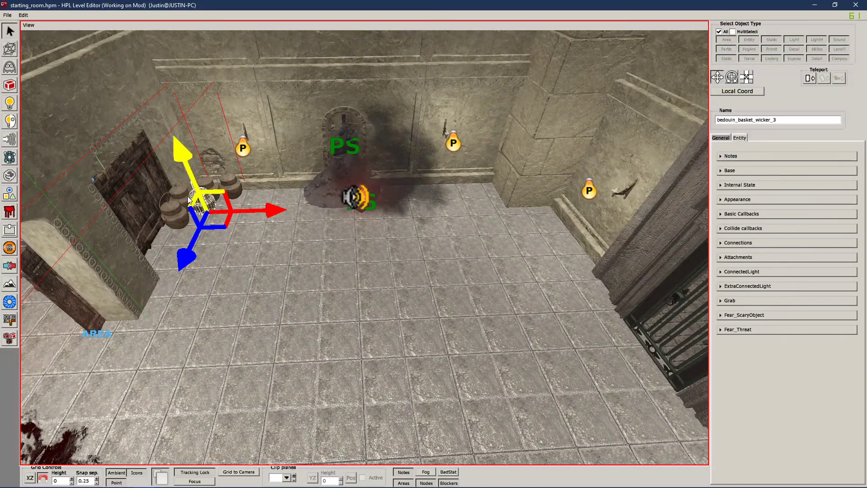
# Select the wall candle nearest the baskets, show its Lamp properties, and turn on Lit
pyautogui.click(243, 147)
pyautogui.keyDown('alt'); pyautogui.moveTo(507, 240); pyautogui.dragTo(367, 234); pyautogui.keyUp('alt')
pyautogui.click(375, 180)
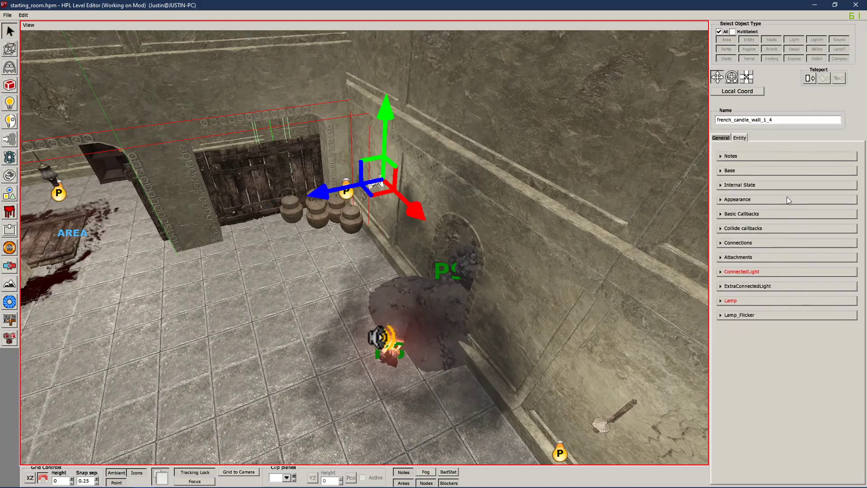
pyautogui.click(742, 302)
pyautogui.click(827, 313)
# Turn on Lit for the wall candle on the other side of the rubble-filled arch
pyautogui.keyDown('alt'); pyautogui.moveTo(573, 255); pyautogui.dragTo(555, 325); pyautogui.keyUp('alt')
pyautogui.click(552, 332)
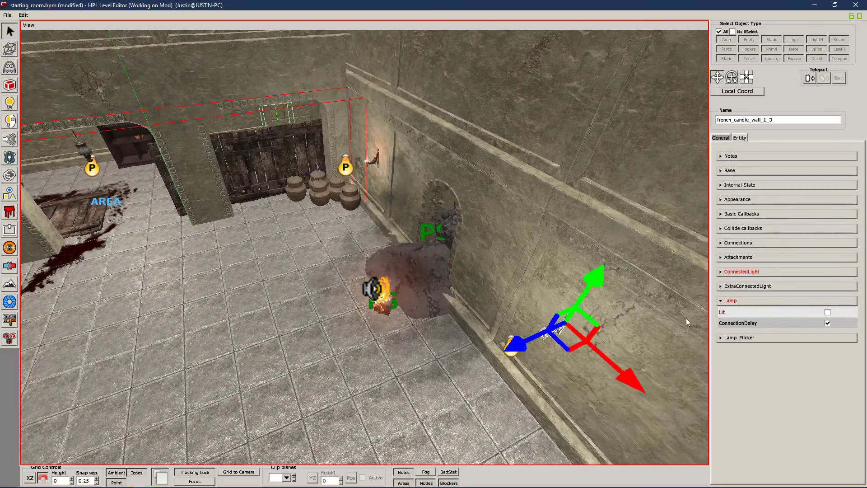
pyautogui.click(827, 312)
pyautogui.click(827, 312)
# Turn on Lit for both wall candles flanking the gate
pyautogui.keyDown('alt'); pyautogui.moveTo(696, 325); pyautogui.dragTo(399, 172); pyautogui.keyUp('alt')
pyautogui.click(586, 234)
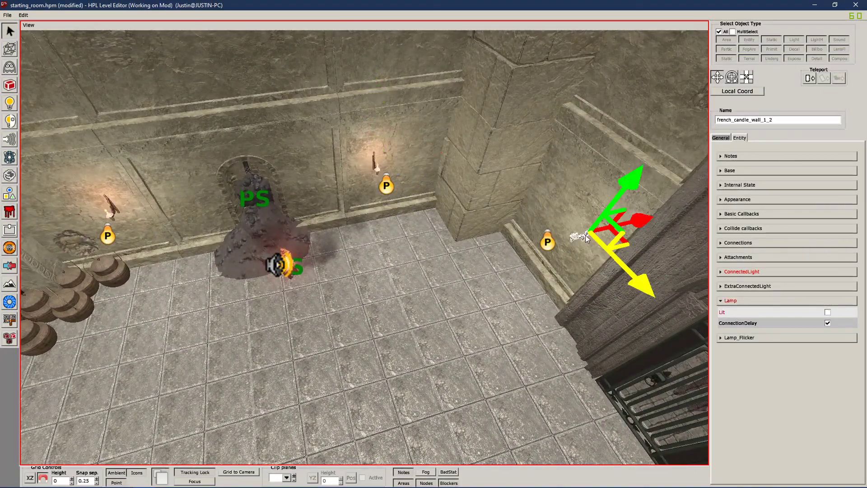
pyautogui.click(827, 313)
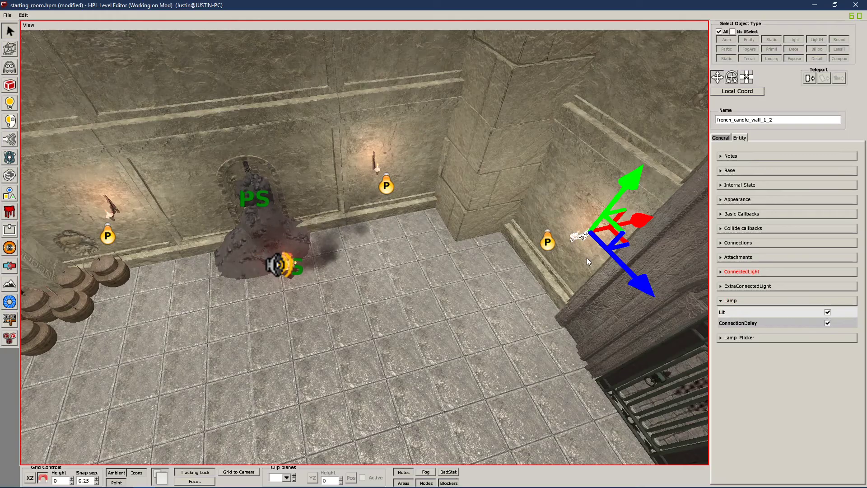
pyautogui.keyDown('alt'); pyautogui.moveTo(591, 273); pyautogui.dragTo(514, 202); pyautogui.keyUp('alt')
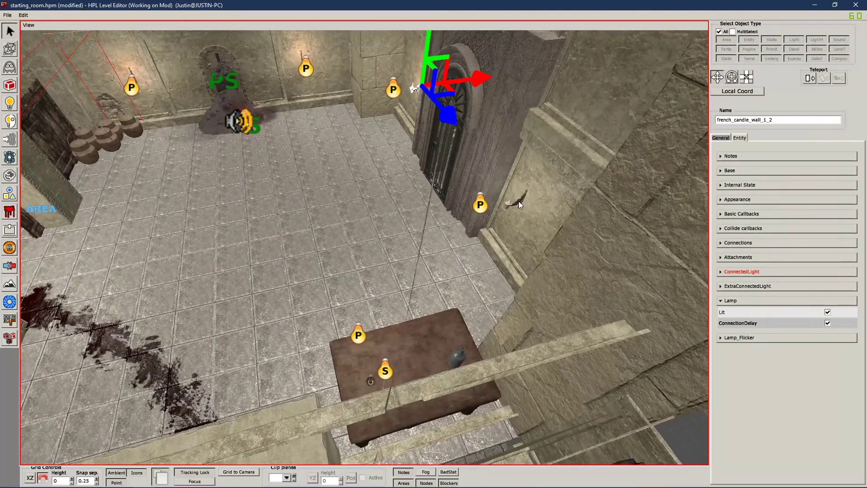
pyautogui.click(519, 202)
pyautogui.click(827, 313)
# Inspect the wall candle above the chair, and check the point lights beside the gate and over the table
pyautogui.keyDown('alt'); pyautogui.moveTo(421, 225); pyautogui.dragTo(427, 192); pyautogui.keyUp('alt')
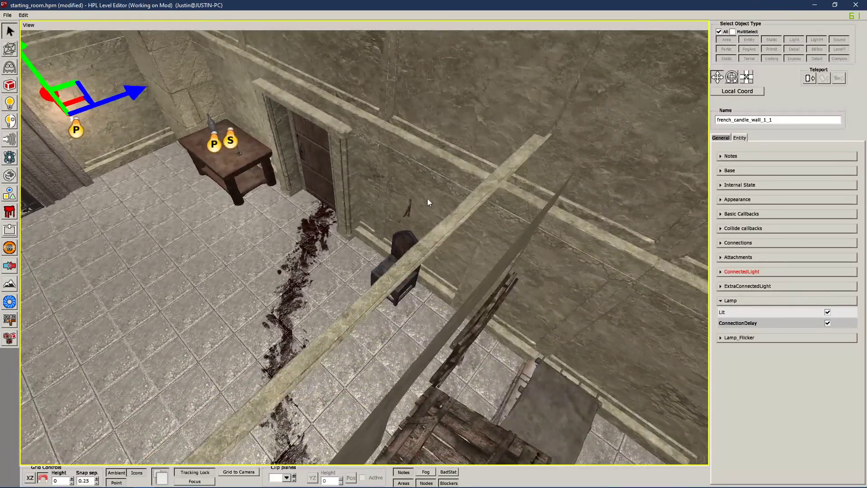
pyautogui.click(407, 210)
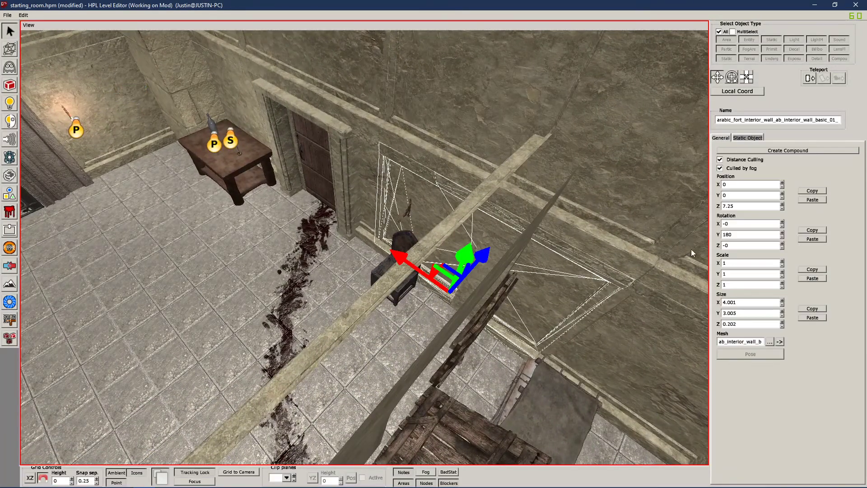
pyautogui.click(411, 210)
pyautogui.keyDown('alt'); pyautogui.moveTo(329, 213); pyautogui.dragTo(568, 177, button='middle'); pyautogui.keyUp('alt')
pyautogui.keyDown('alt'); pyautogui.scroll(4, 544, 207); pyautogui.keyUp('alt')
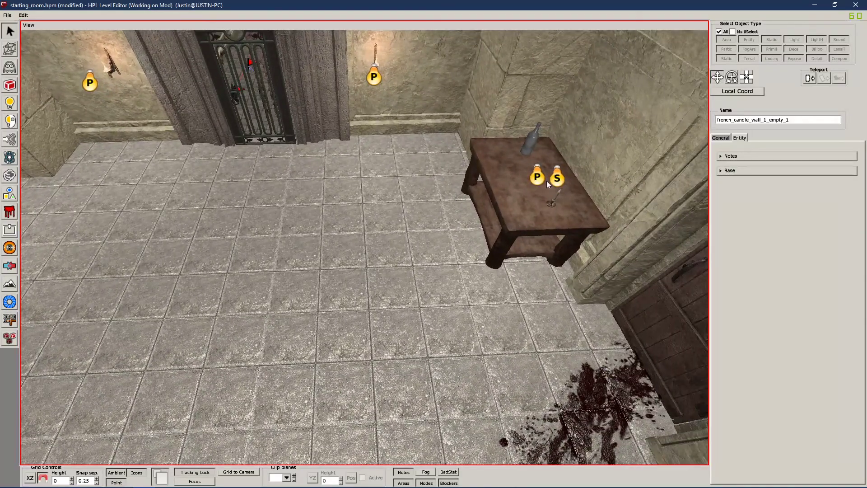
pyautogui.click(374, 77)
pyautogui.click(535, 177)
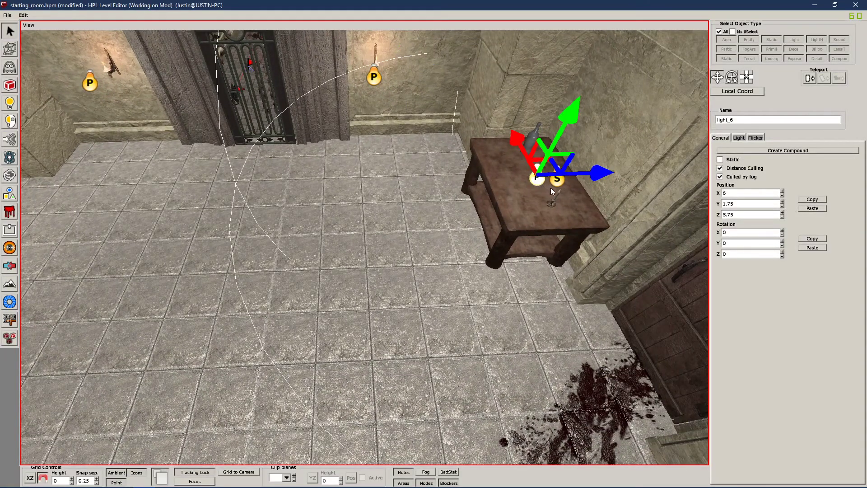
# Select the point light on the rubble side of the gate and save the level
pyautogui.keyDown('alt'); pyautogui.moveTo(396, 224); pyautogui.dragTo(480, 135, button='right'); pyautogui.keyUp('alt')
pyautogui.scroll(-3, 385, 184)
pyautogui.keyDown('alt'); pyautogui.moveTo(635, 165); pyautogui.dragTo(399, 214, button='right'); pyautogui.keyUp('alt')
pyautogui.keyDown('alt'); pyautogui.moveTo(495, 145); pyautogui.dragTo(486, 235, button='right'); pyautogui.keyUp('alt')
pyautogui.click(441, 169)
pyautogui.hotkey('ctrl', 's')
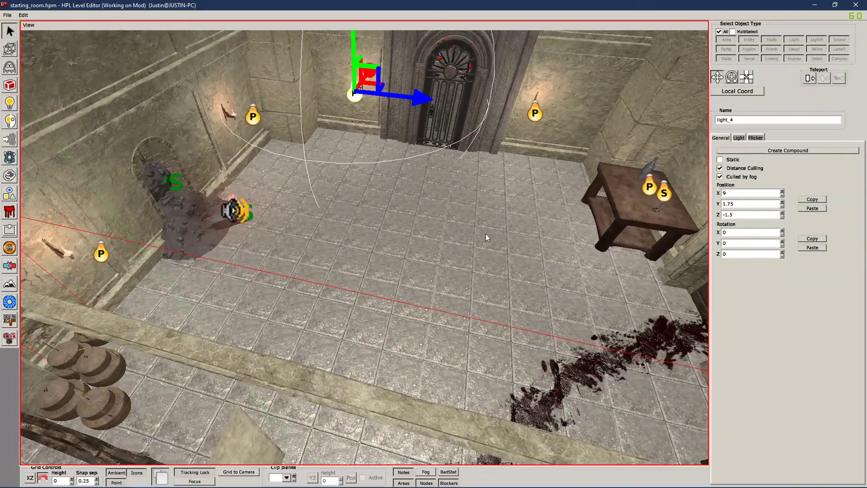
# Switch to the code editor, review the hallway ghoul functions in starting_room.hps, and return to the level editor
pyautogui.keyDown('alt'); pyautogui.moveTo(526, 254); pyautogui.dragTo(409, 189, button='right'); pyautogui.keyUp('alt')
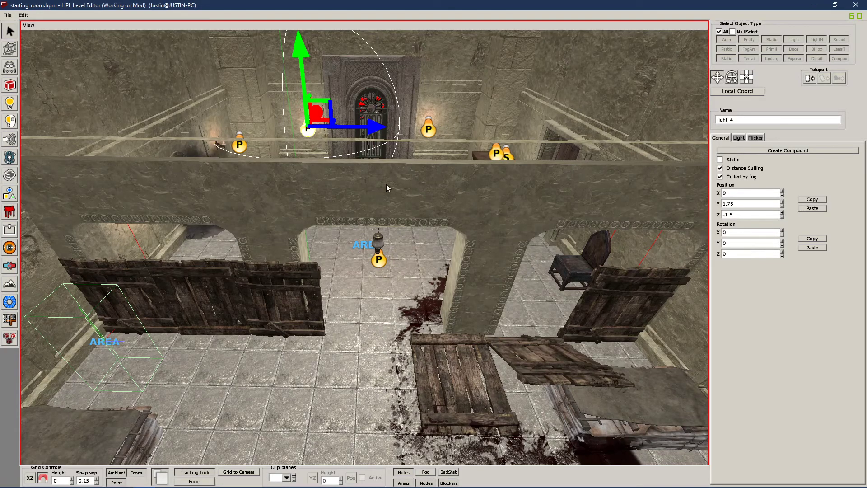
pyautogui.moveTo(101, 486)
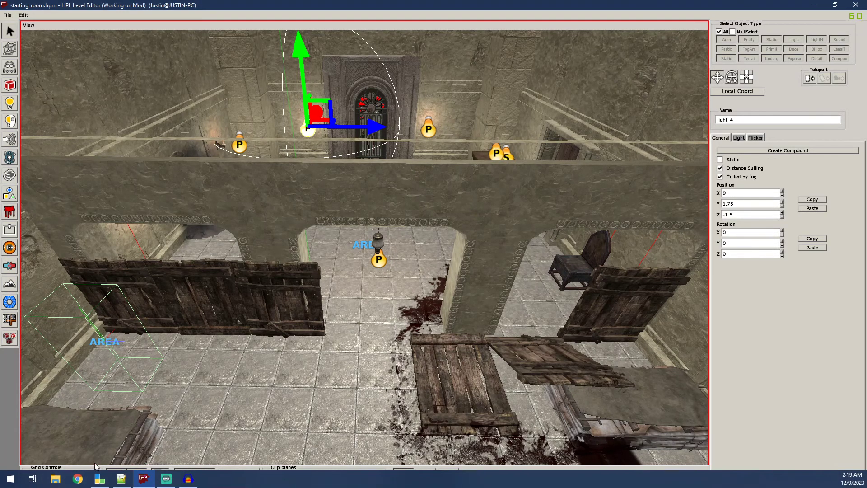
pyautogui.click(100, 481)
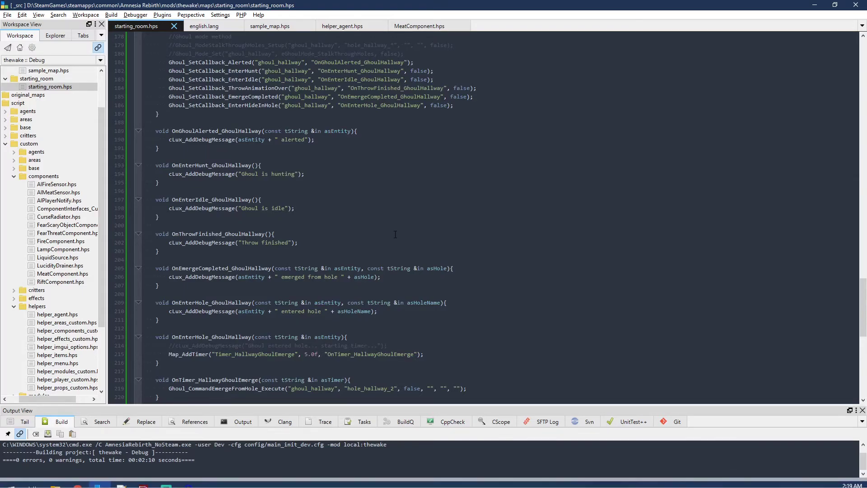
pyautogui.scroll(8, 363, 185)
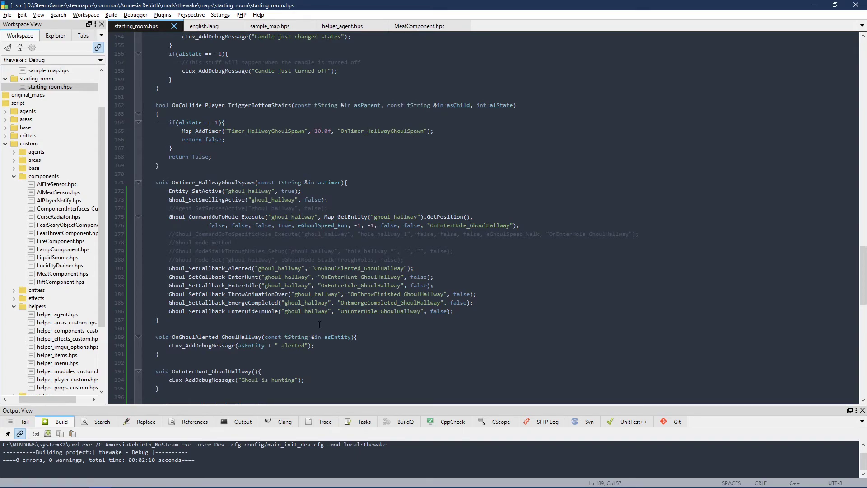
pyautogui.click(143, 478)
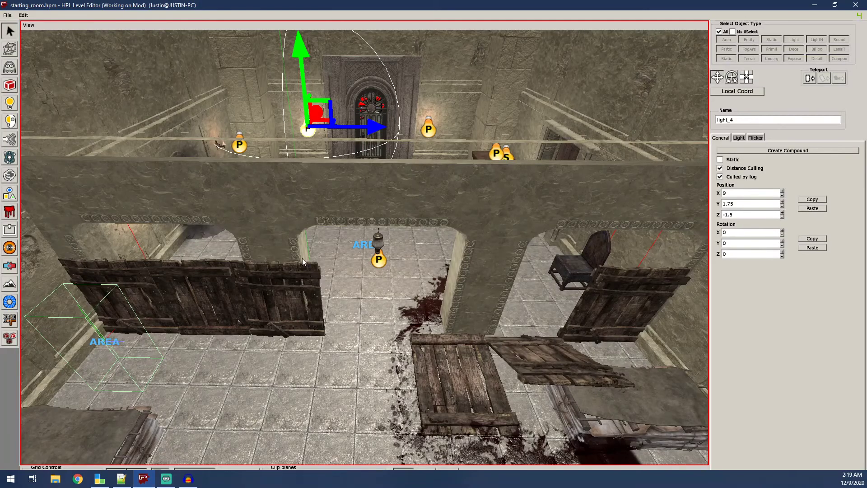
# Inspect the trigger area in the middle archway, and choose Trigger as the type for new areas
pyautogui.click(365, 247)
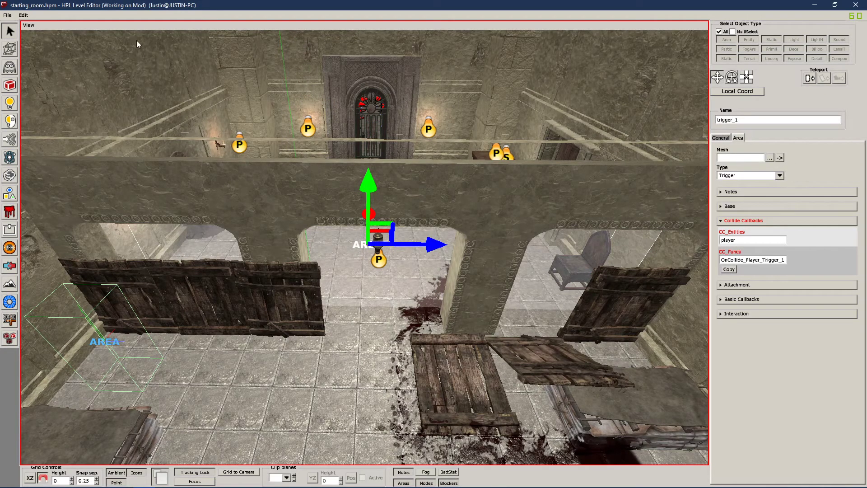
pyautogui.click(10, 48)
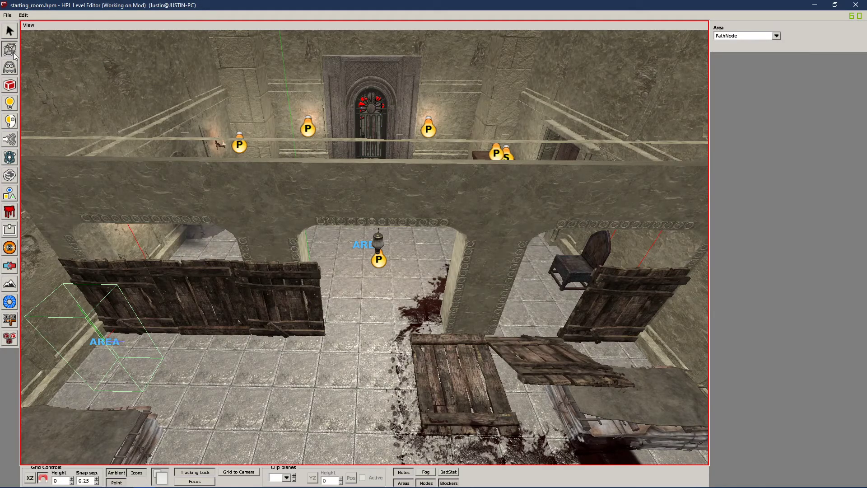
pyautogui.click(776, 36)
pyautogui.scroll(-2, 777, 69)
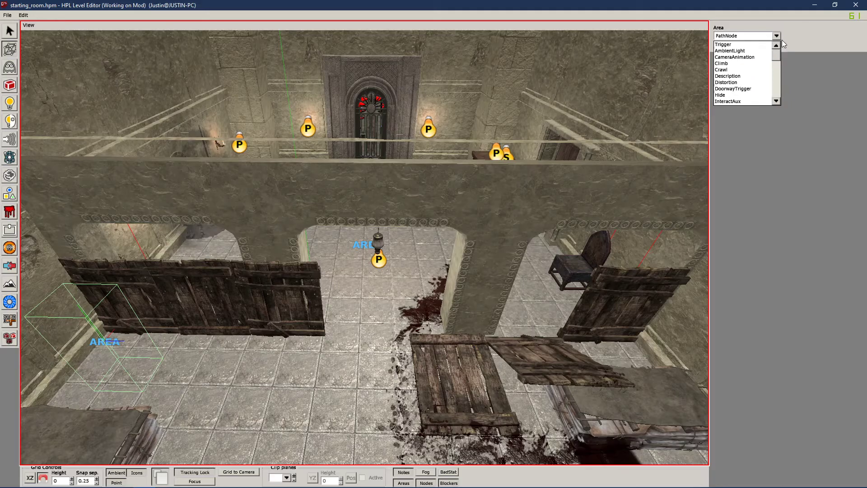
pyautogui.click(763, 51)
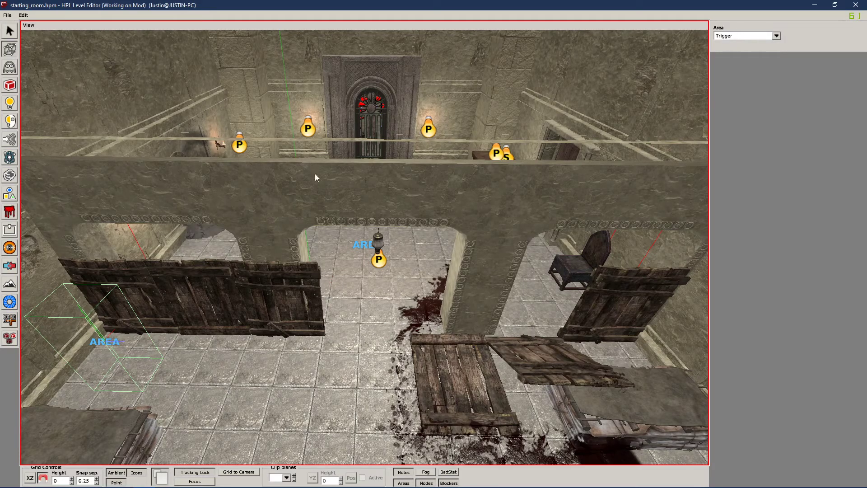
# Reselect the trigger area in the middle archway and show its Collide Callbacks properties
pyautogui.keyDown('alt'); pyautogui.moveTo(461, 250); pyautogui.dragTo(70, 60); pyautogui.keyUp('alt')
pyautogui.click(9, 33)
pyautogui.keyDown('alt'); pyautogui.moveTo(289, 158); pyautogui.dragTo(357, 244); pyautogui.keyUp('alt')
pyautogui.click(357, 244)
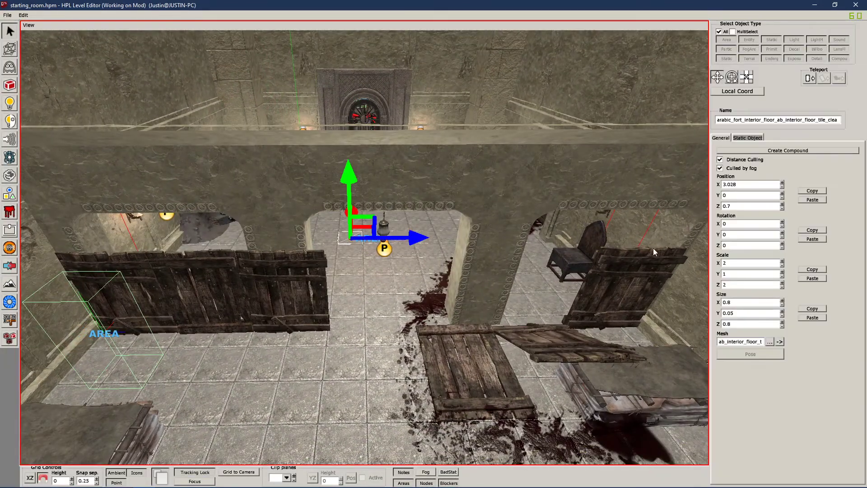
pyautogui.click(366, 261)
pyautogui.click(367, 240)
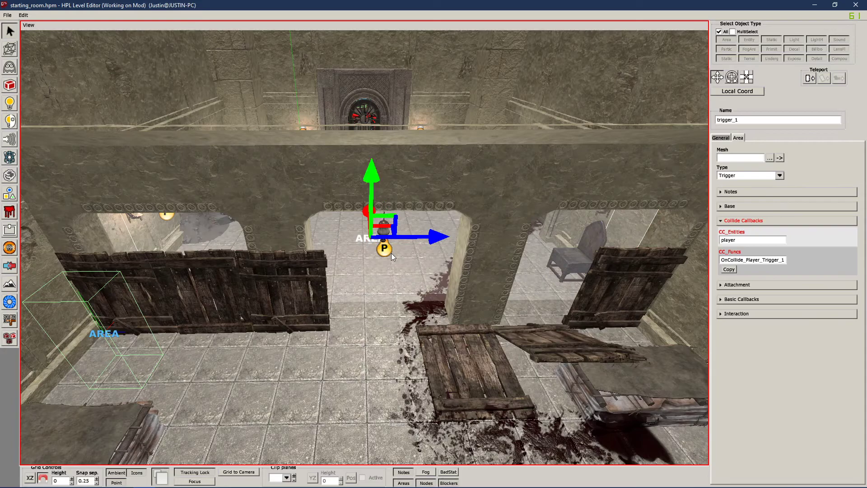
pyautogui.click(753, 221)
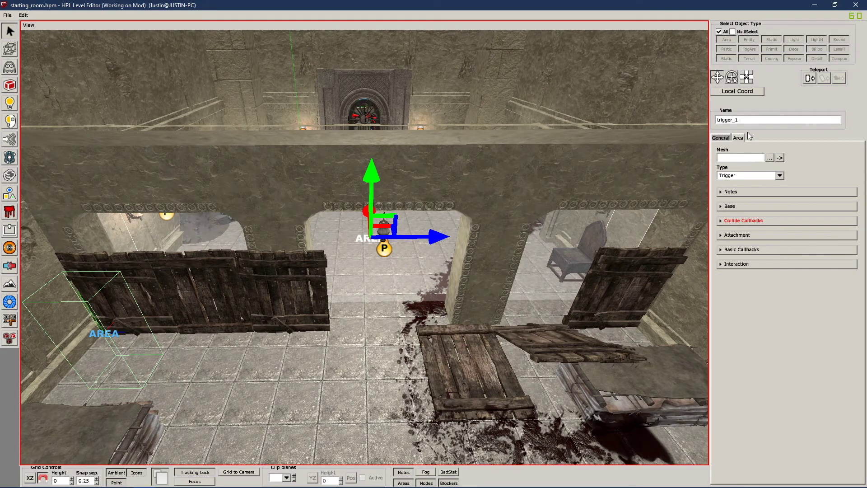
pyautogui.click(744, 221)
# Examine the trigger's CC_Entities entry player and its CC_Funcs entry OnCollide_Player_Trigger_1
pyautogui.doubleClick(755, 238)
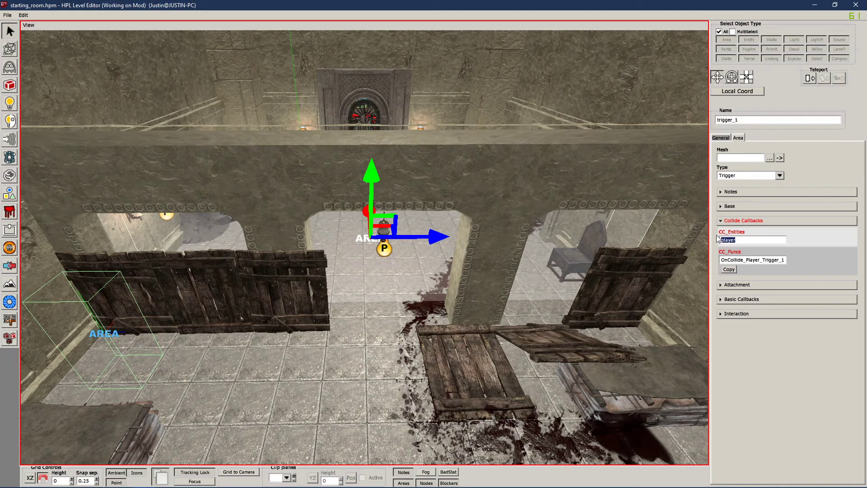
pyautogui.moveTo(746, 237); pyautogui.dragTo(719, 242)
pyautogui.click(742, 241)
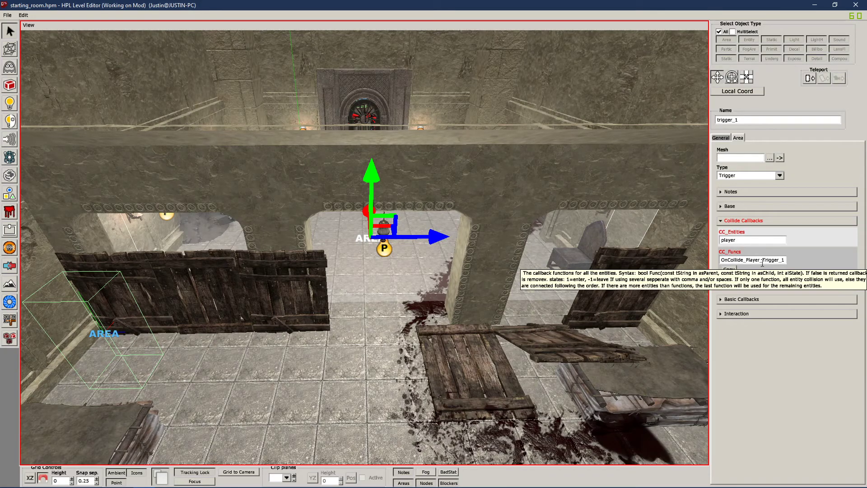
pyautogui.click(747, 261)
pyautogui.click(772, 261)
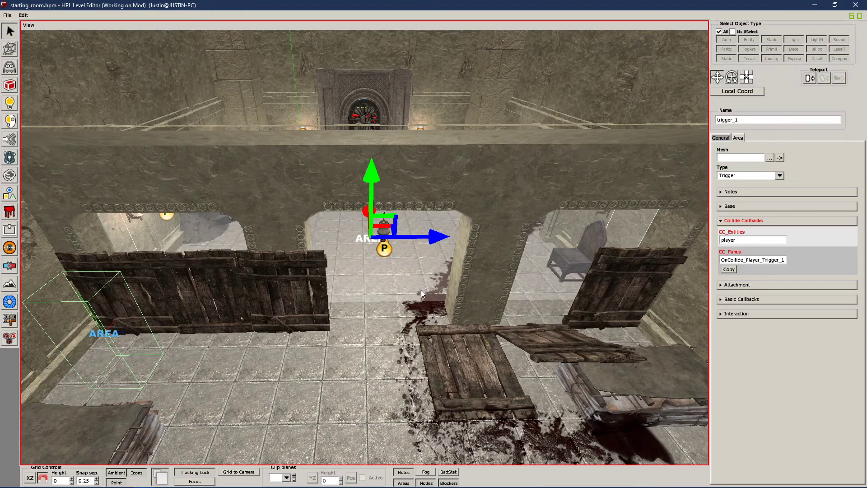
pyautogui.moveTo(145, 486)
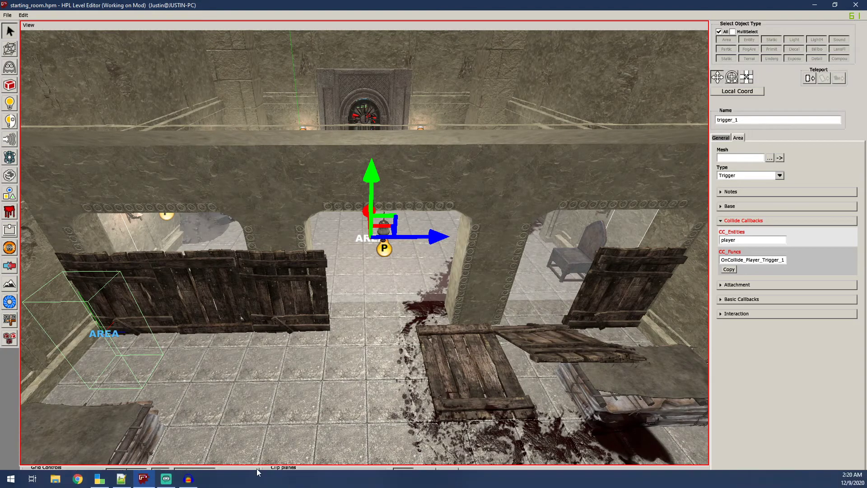
# Switch to the code editor and locate the OnCollide_Player_Trigger_1 function in starting_room.hps
pyautogui.click(102, 480)
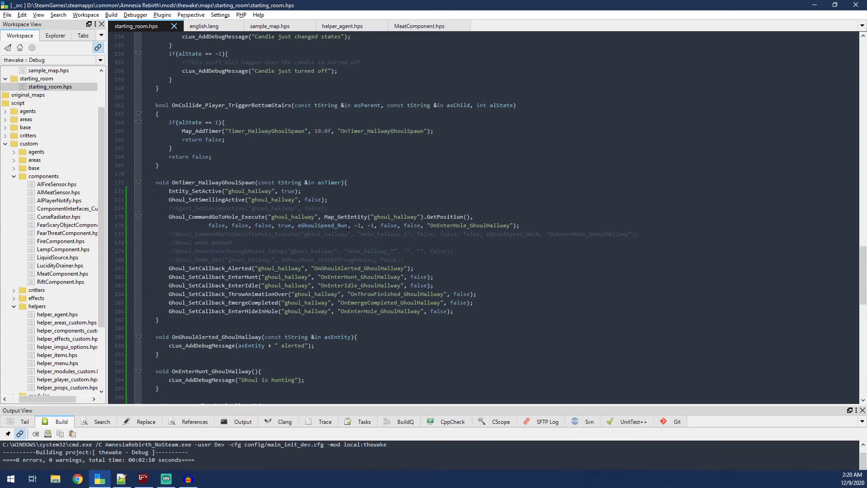
pyautogui.scroll(20, 324, 151)
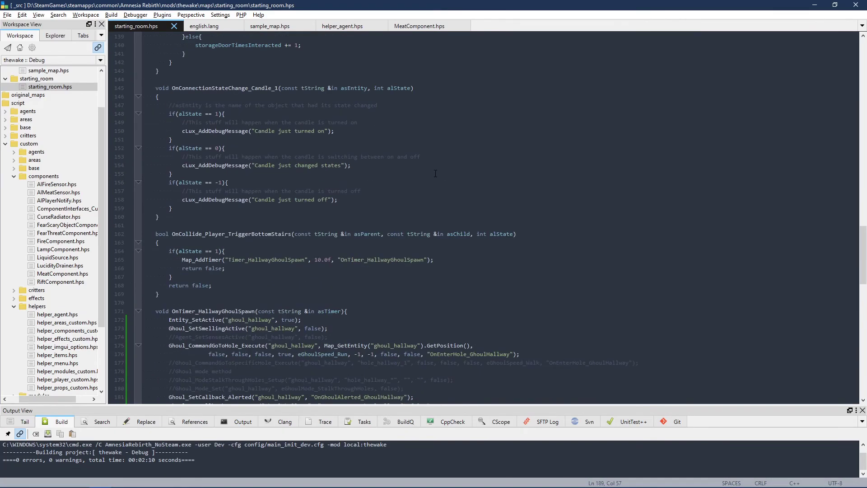
pyautogui.scroll(9, 432, 200)
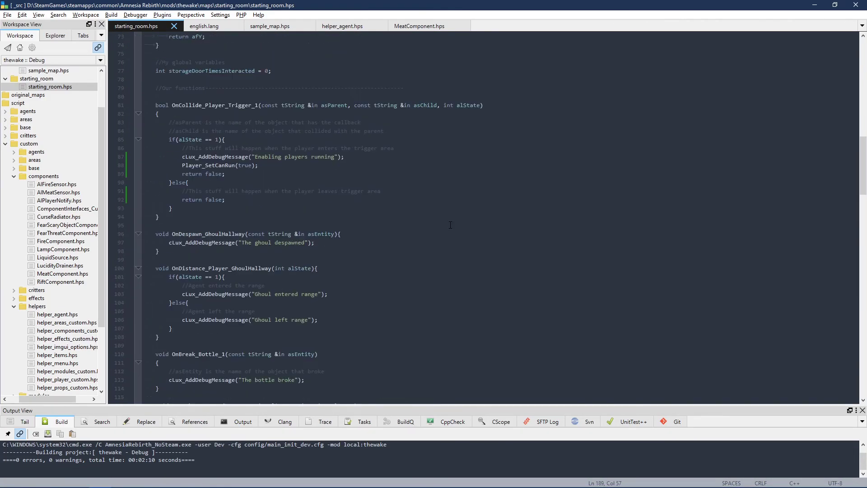
pyautogui.moveTo(172, 159); pyautogui.dragTo(258, 158)
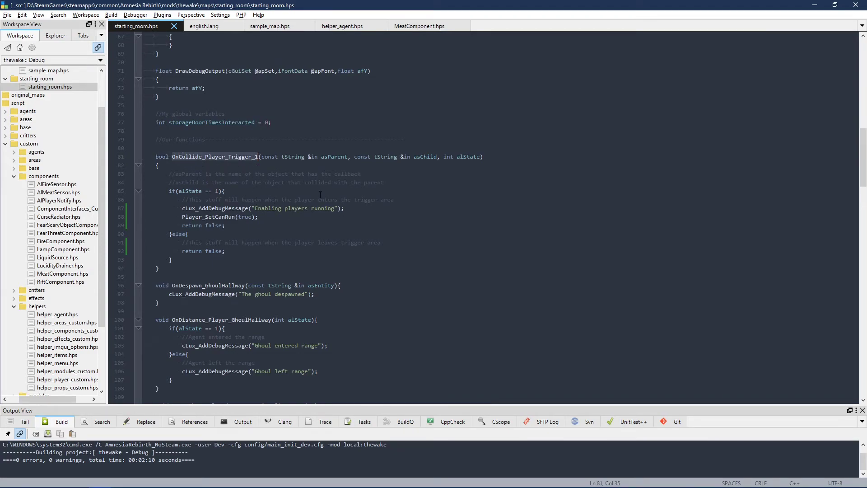
pyautogui.click(285, 164)
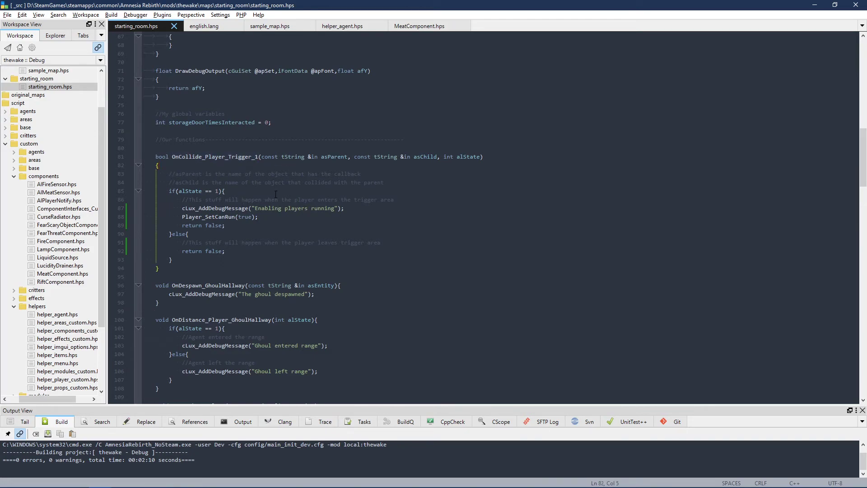
# Examine the alState condition, the debug message and Player_SetCanRun lines, and the else branch of OnCollide_Player_Trigger_1
pyautogui.click(208, 191)
pyautogui.moveTo(369, 204); pyautogui.dragTo(195, 208)
pyautogui.moveTo(258, 217); pyautogui.dragTo(183, 224)
pyautogui.click(277, 223)
pyautogui.moveTo(199, 259); pyautogui.dragTo(179, 234)
pyautogui.click(253, 253)
# Insert an Entity_SetActive call with an empty quoted name on a new line below Player_SetCanRun(true)
pyautogui.click(275, 217)
pyautogui.press('Return')
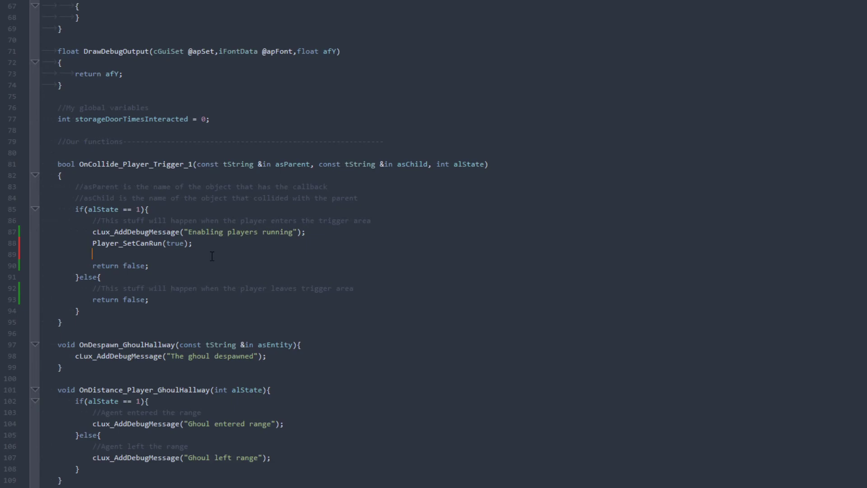
pyautogui.write('Entity')
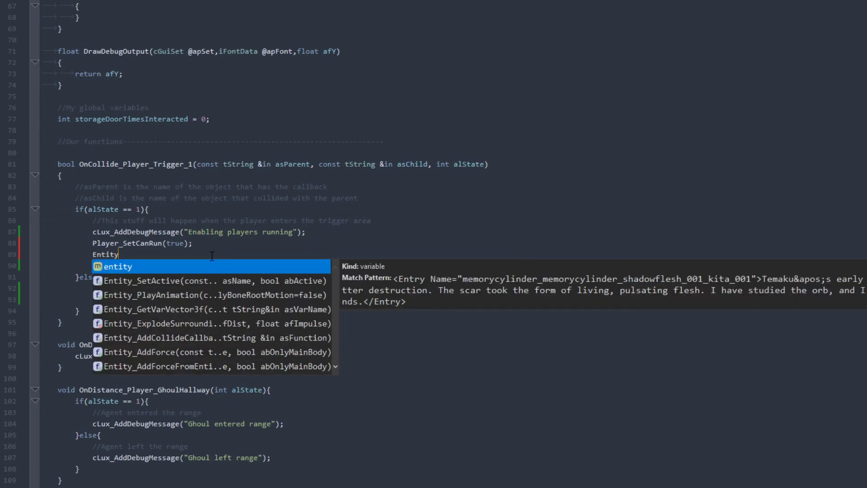
pyautogui.write('_SetActi')
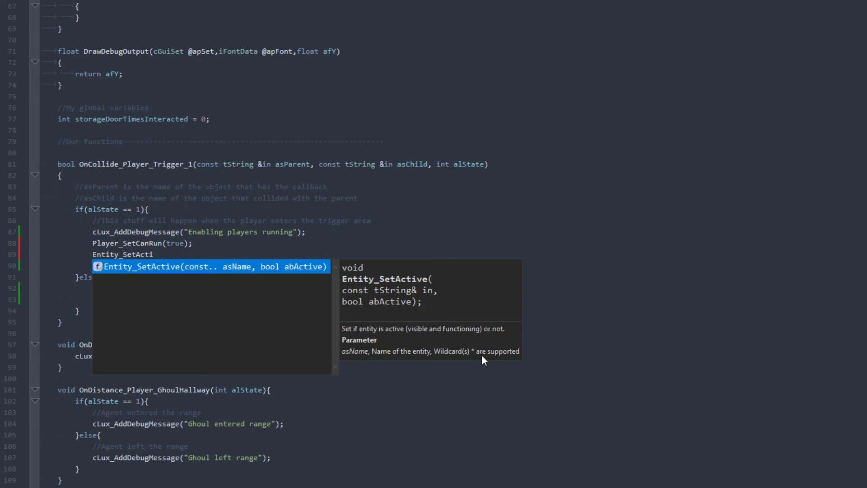
pyautogui.press('Return')
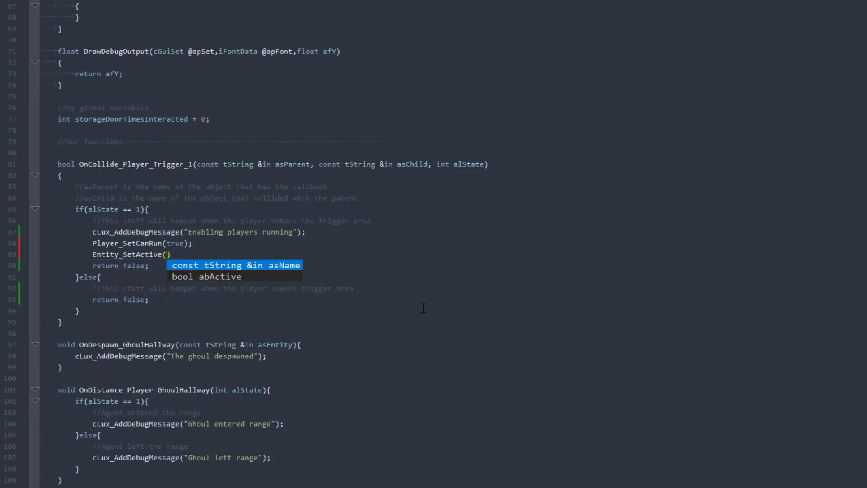
pyautogui.write('"')
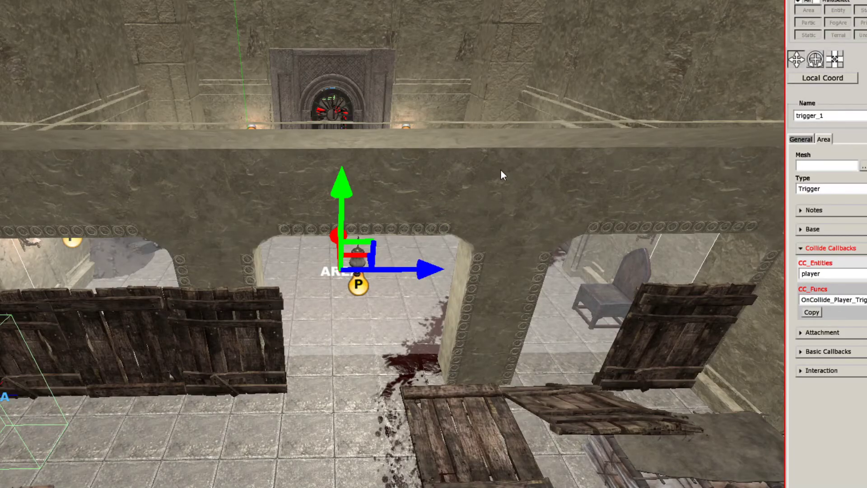
# Get the wicker basket's name from the level editor and enter bedouin_basket_wicker_3 as the entity name in the Entity_SetActive call
pyautogui.moveTo(456, 259); pyautogui.dragTo(304, 189, button='middle')
pyautogui.click(304, 188)
pyautogui.tripleClick(829, 116)
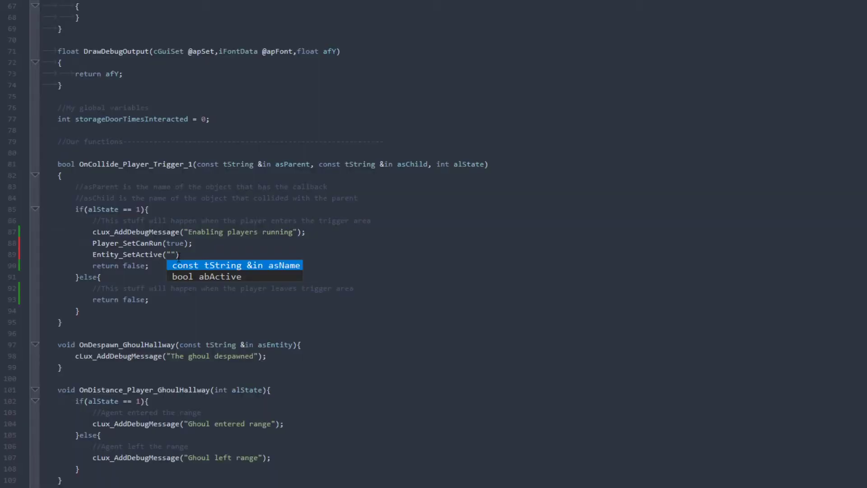
pyautogui.click(172, 254)
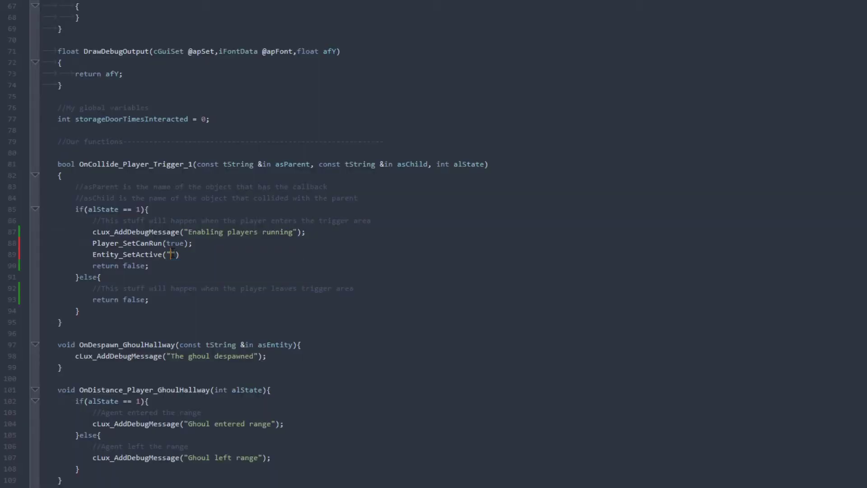
pyautogui.write('bedouin_basket_wicker_3')
pyautogui.click(275, 254)
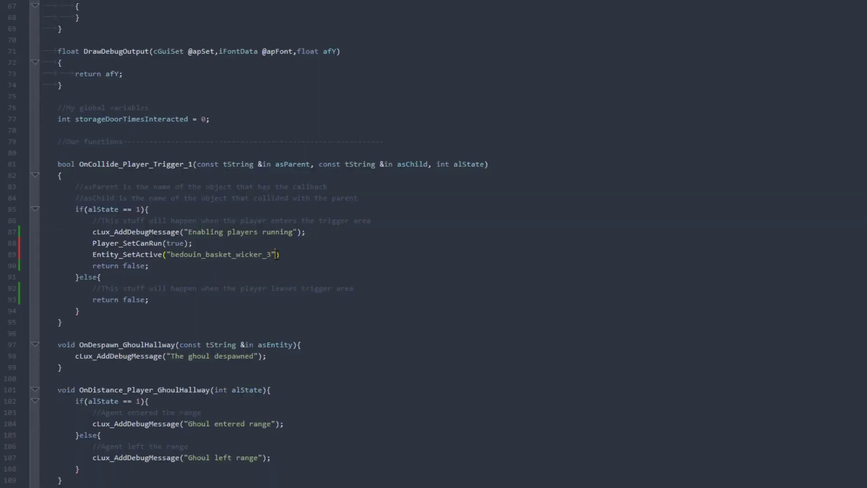
# Replace the basket name's number with the wildcard *, add false as the second argument, and end the statement with a semicolon
pyautogui.click(268, 254)
pyautogui.write('*')
pyautogui.doubleClick(270, 255)
pyautogui.click(268, 253)
pyautogui.press('Right')
pyautogui.press('Right')
pyautogui.write(', false')
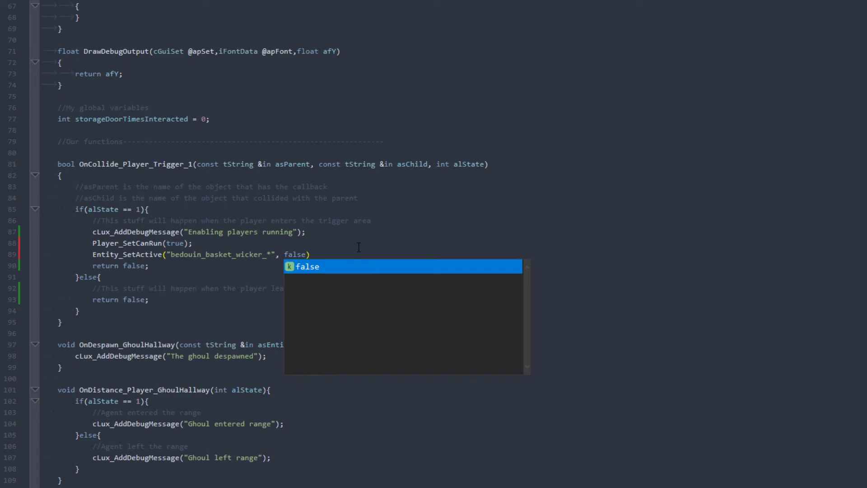
pyautogui.press('Right')
pyautogui.write(';')
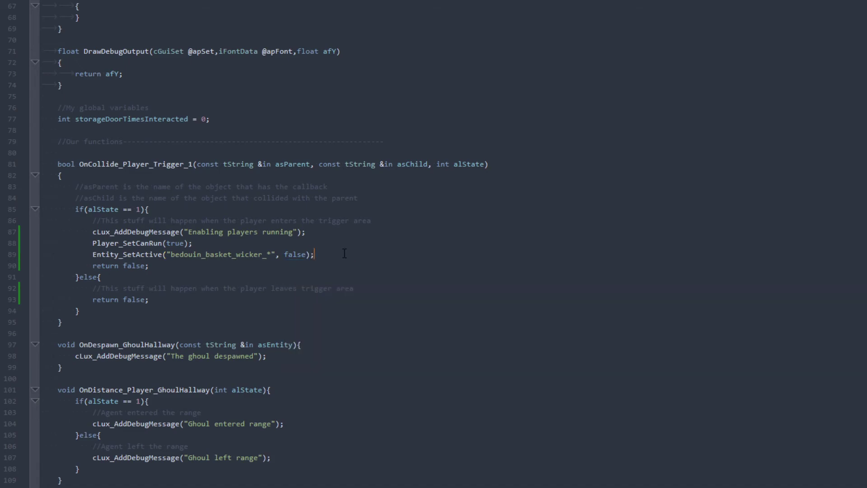
# Examine the wildcard basket name and the false argument in the Entity_SetActive line
pyautogui.moveTo(271, 254); pyautogui.dragTo(172, 255)
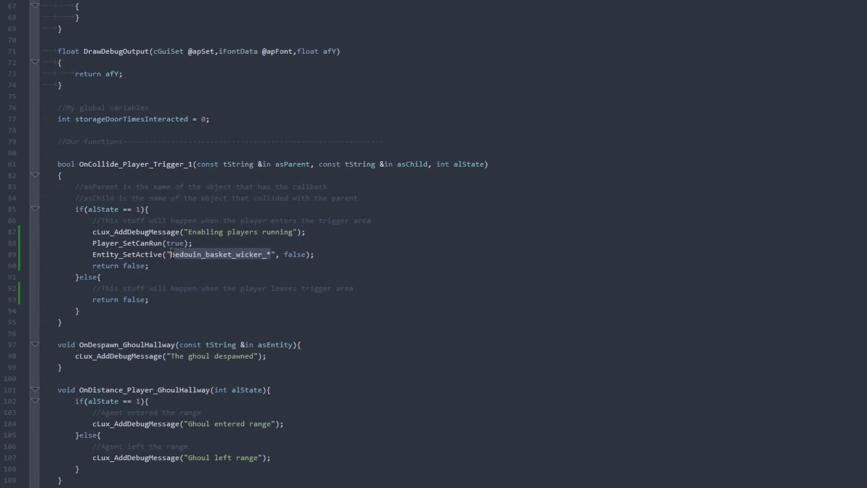
pyautogui.click(265, 256)
pyautogui.moveTo(265, 256); pyautogui.dragTo(271, 255)
pyautogui.click(271, 254)
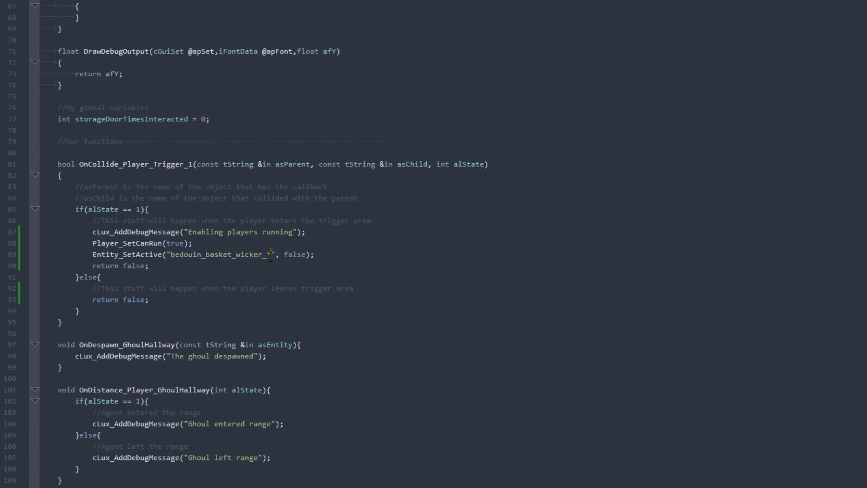
pyautogui.click(297, 255)
# Add a Light_SetBrightness call with an empty quoted light name on a new line below the Entity_SetActive statement
pyautogui.click(316, 255)
pyautogui.press('Return')
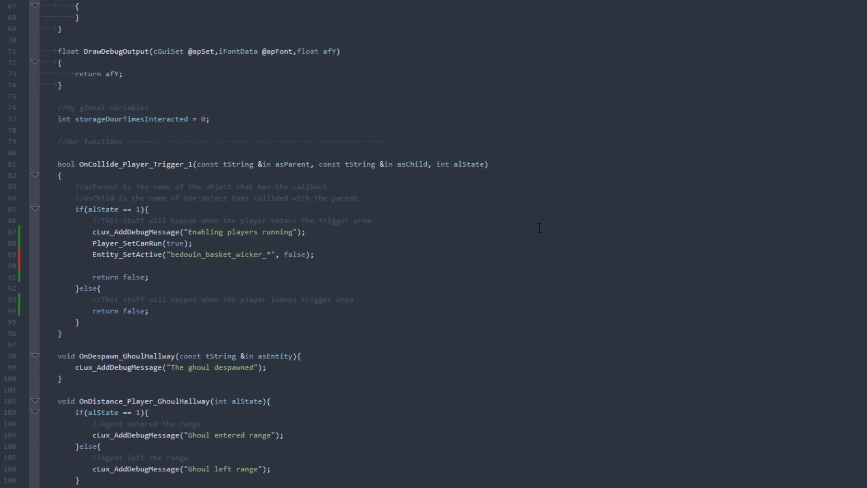
pyautogui.write('Light')
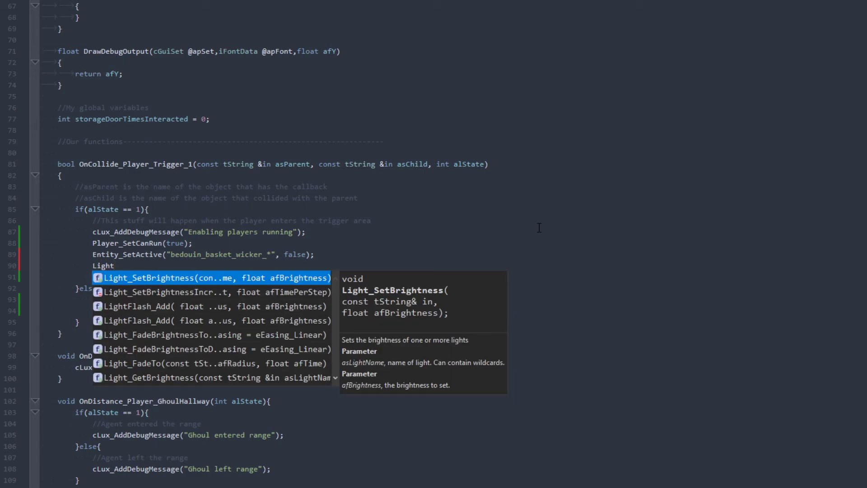
pyautogui.scroll(-3, 244, 327)
pyautogui.scroll(3, 241, 314)
pyautogui.write('_Set')
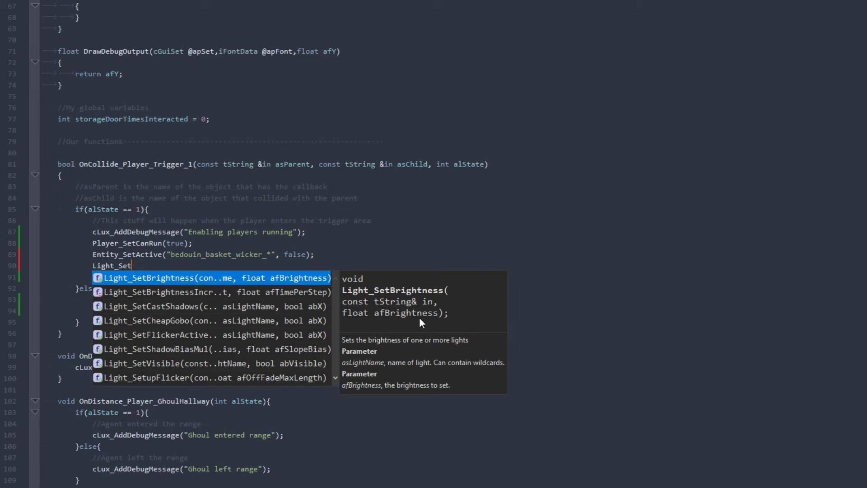
pyautogui.press('Return')
pyautogui.write('""')
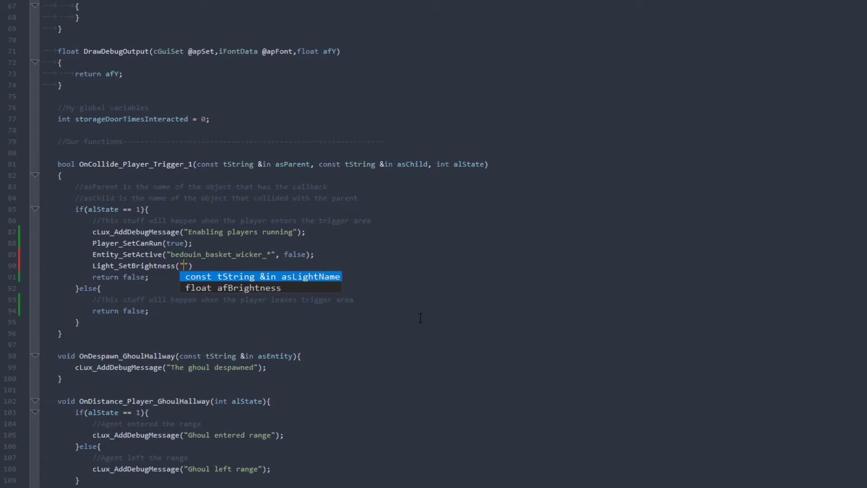
# Enter light_* as the light name and 0.0f as the brightness, and end the Light_SetBrightness statement with a semicolon
pyautogui.write('light_*')
pyautogui.write(', ')
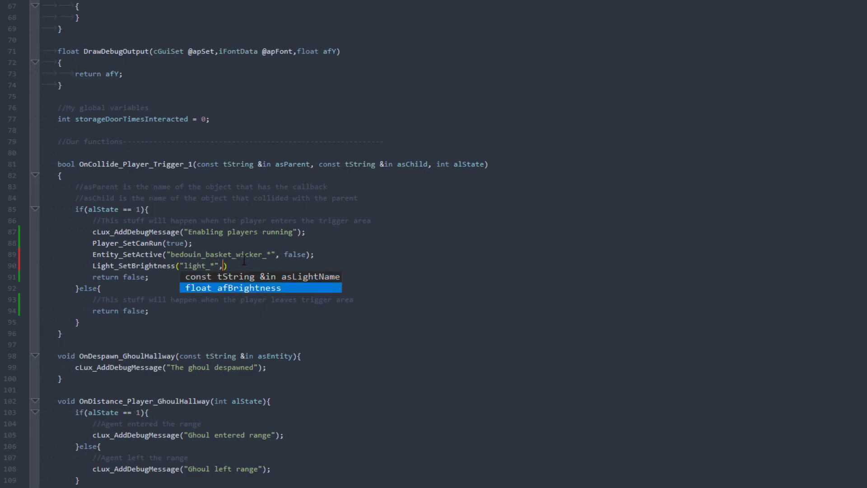
pyautogui.write('0.0f')
pyautogui.click(264, 266)
pyautogui.write(';')
pyautogui.click(275, 274)
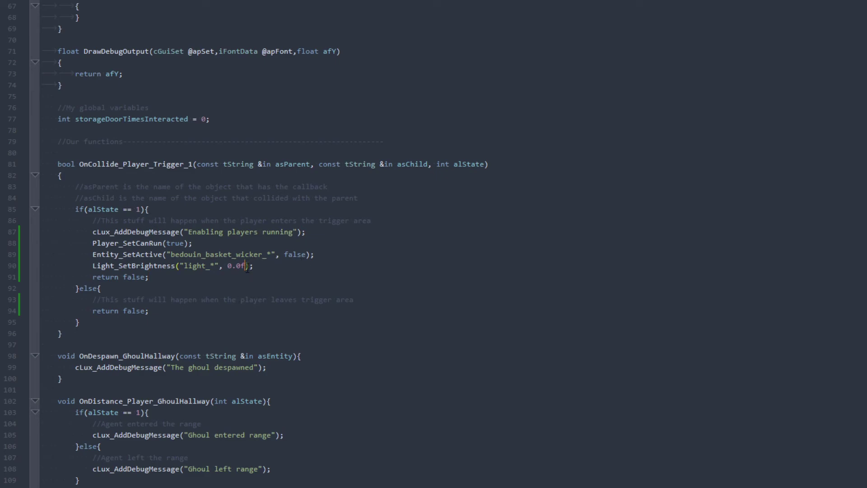
# Examine the light_* wildcard name together with the new Entity_SetActive and Light_SetBrightness lines
pyautogui.moveTo(211, 266); pyautogui.dragTo(184, 267)
pyautogui.doubleClick(213, 264)
pyautogui.click(214, 265)
pyautogui.moveTo(245, 265); pyautogui.dragTo(96, 255)
pyautogui.click(263, 261)
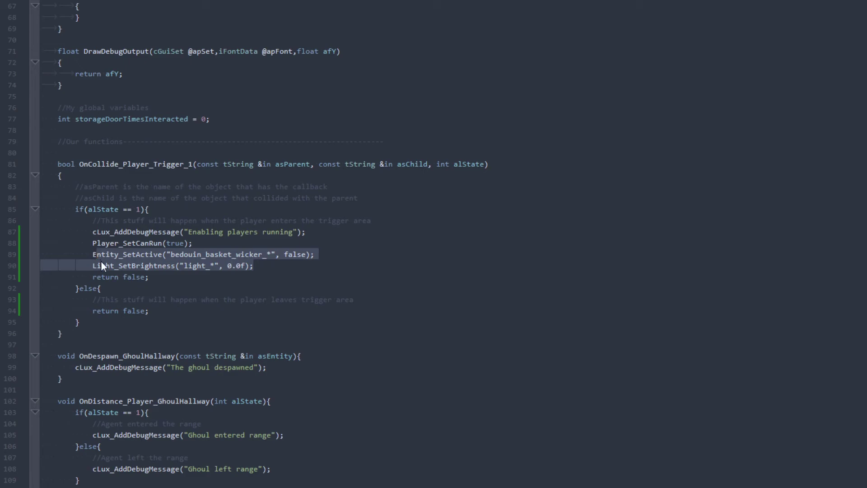
pyautogui.click(148, 273)
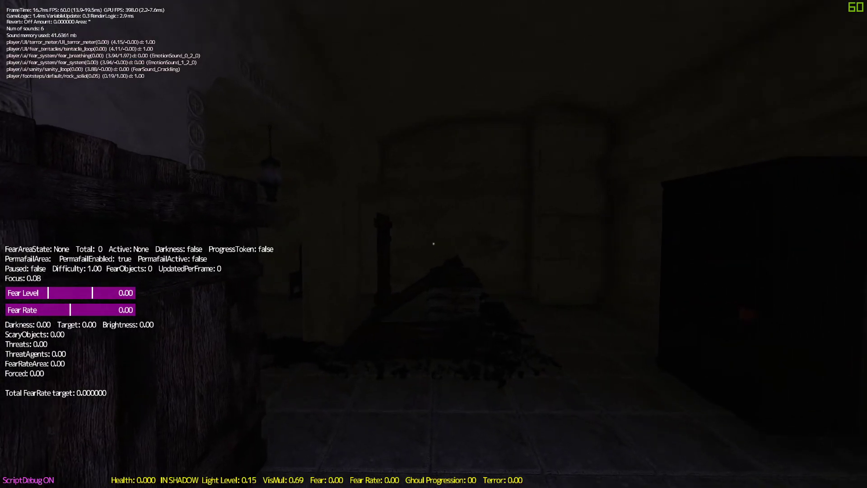
# Survey the lit hall, its lamps and wall candles from the archway before setting off the trigger
pyautogui.press('d')
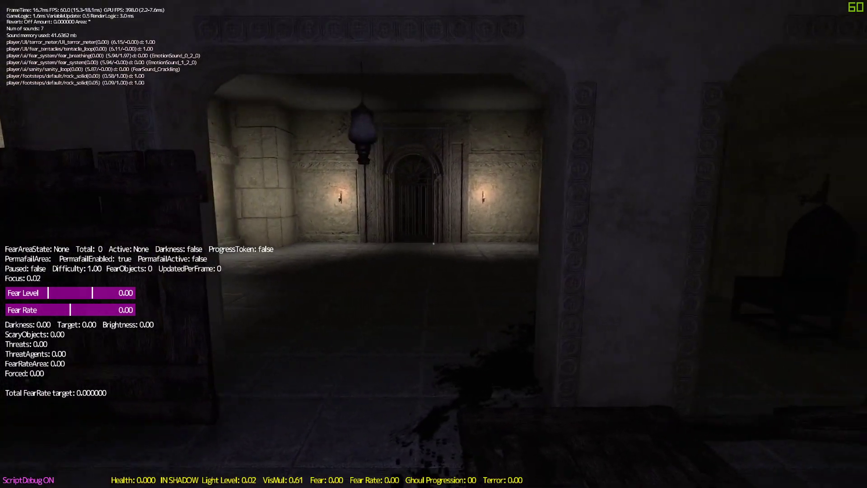
pyautogui.press('a')
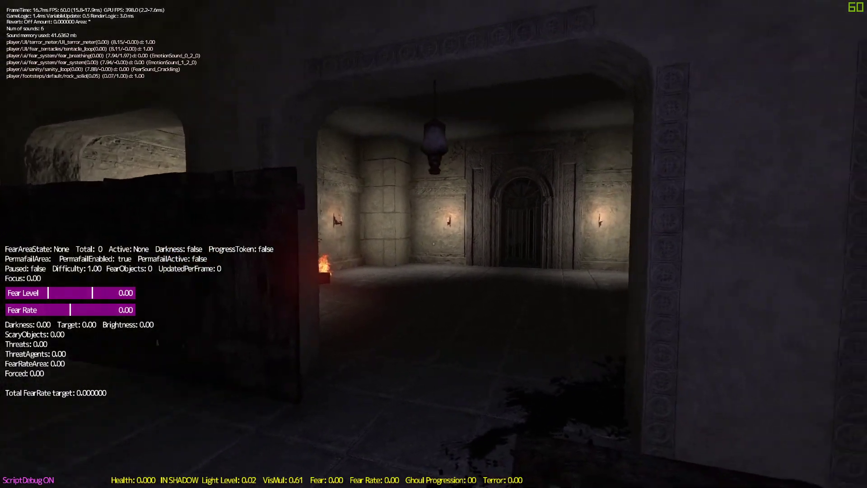
pyautogui.press('d')
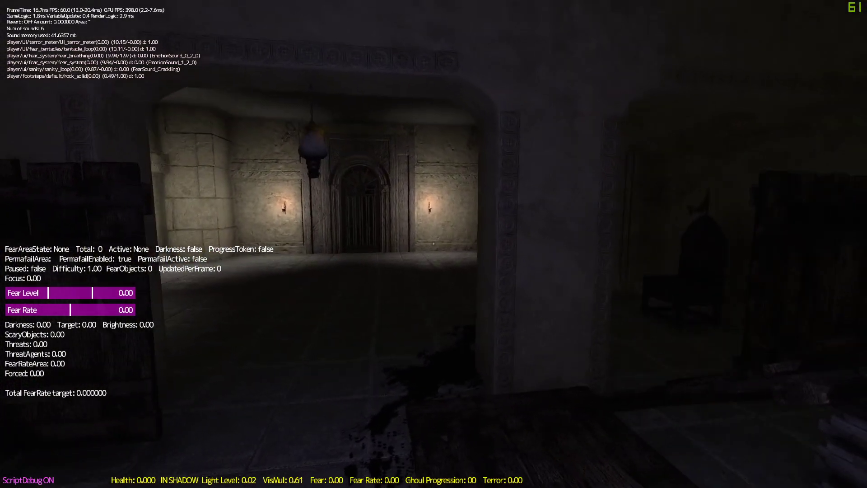
pyautogui.press('w')
pyautogui.press('space')
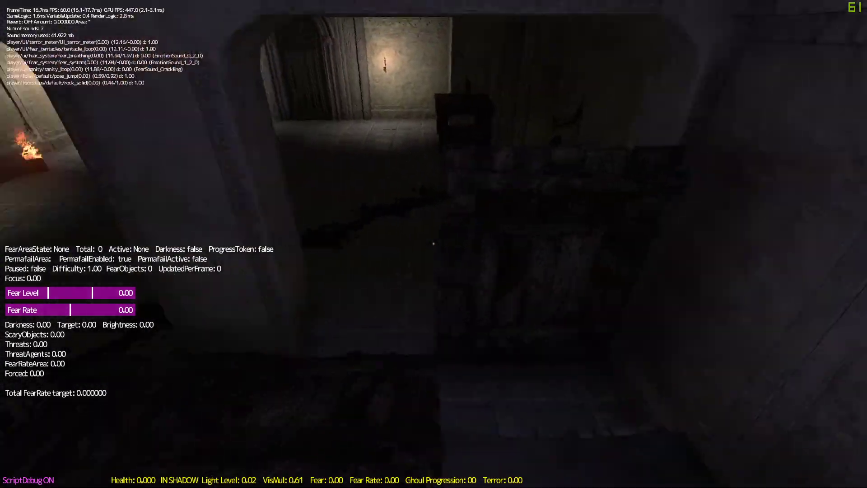
pyautogui.press('space')
pyautogui.press('w')
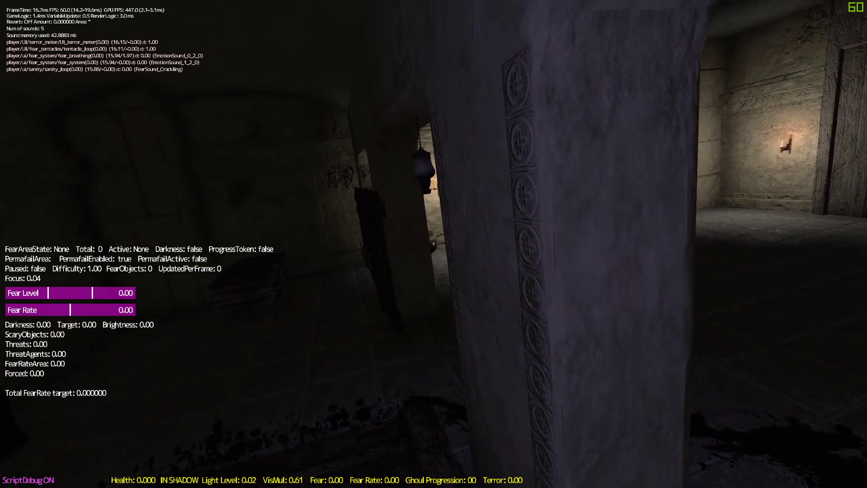
pyautogui.press('w')
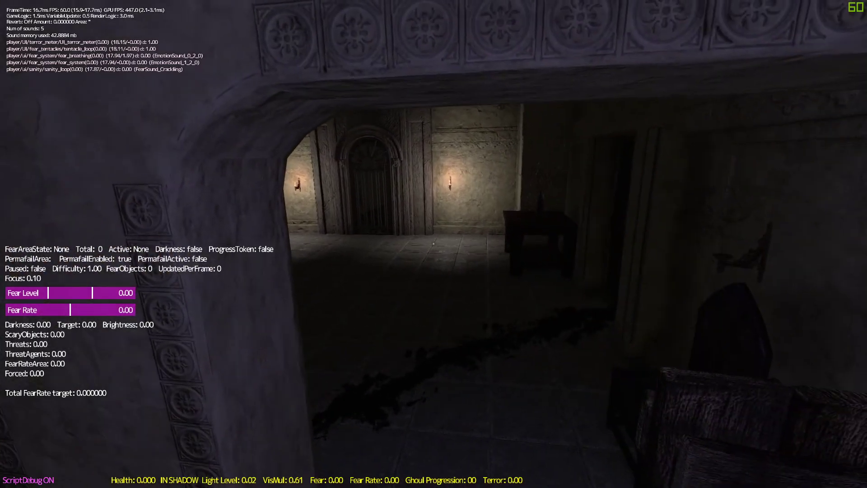
pyautogui.press('w')
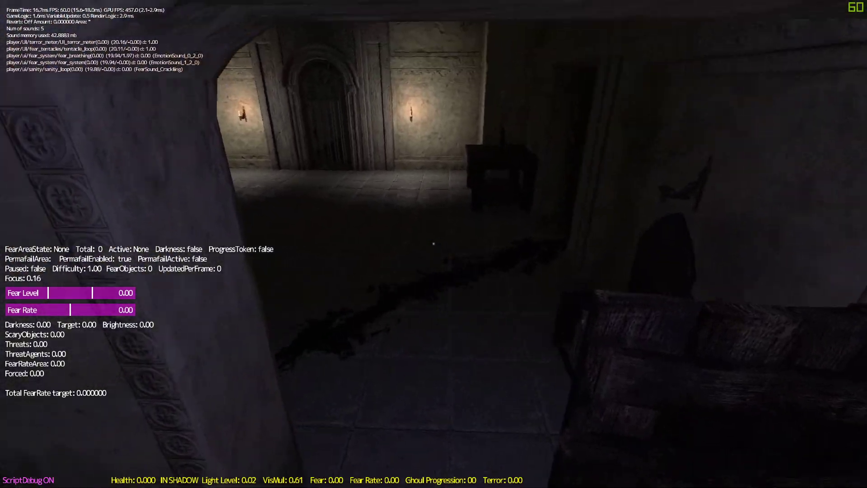
# Look past the archway pillar at the wall candles and baskets, and enter the trigger area to run the callback
pyautogui.press('s')
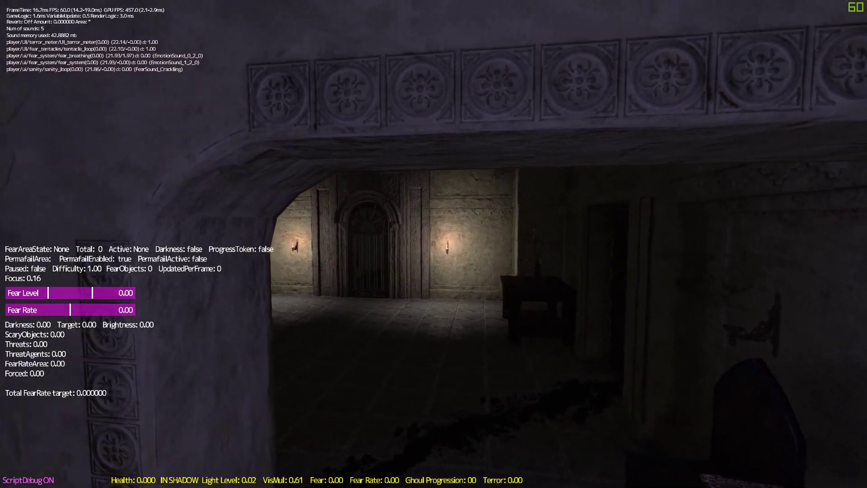
pyautogui.press('s')
pyautogui.press('w')
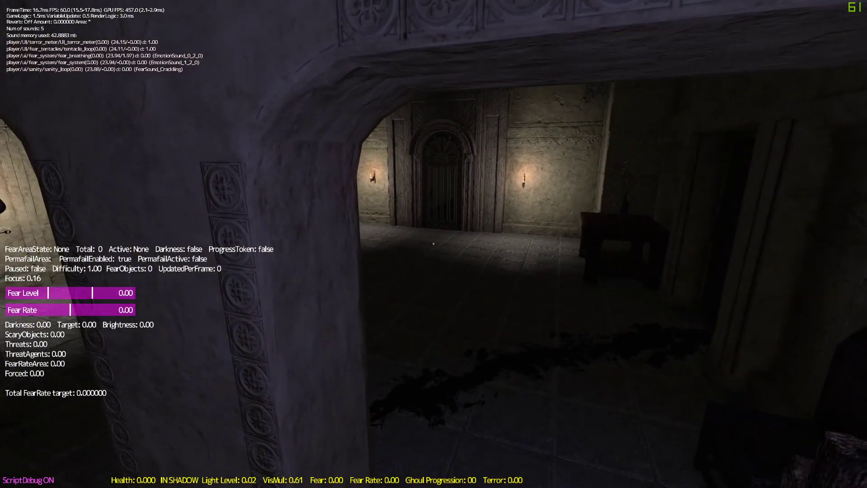
pyautogui.press('w')
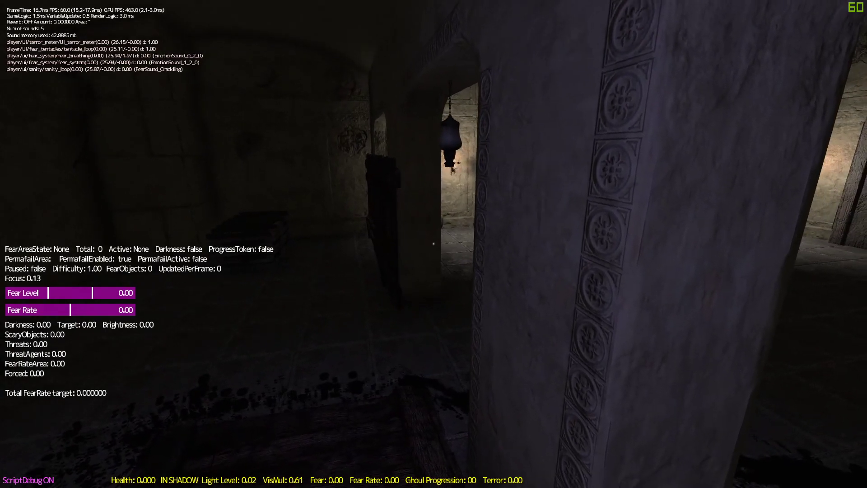
pyautogui.press('w')
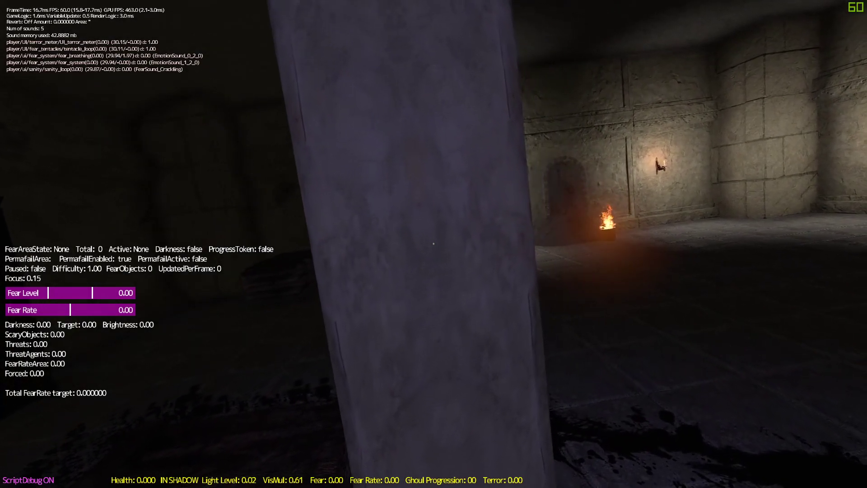
pyautogui.press('w')
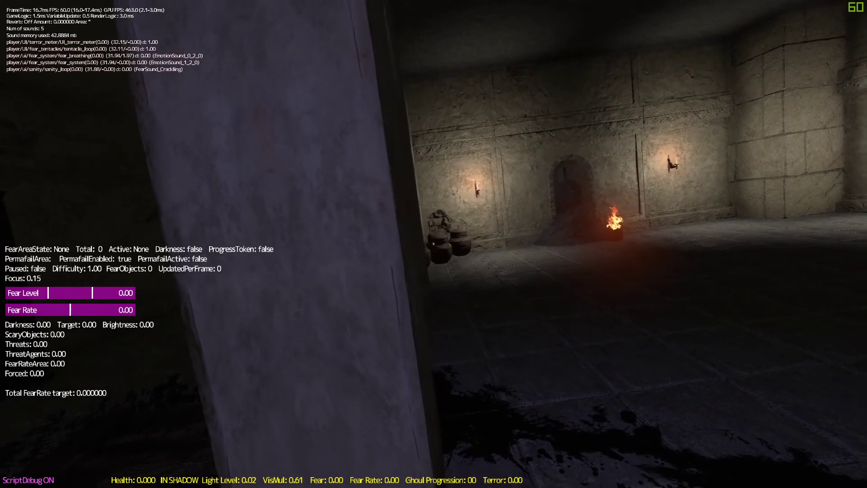
pyautogui.press('d')
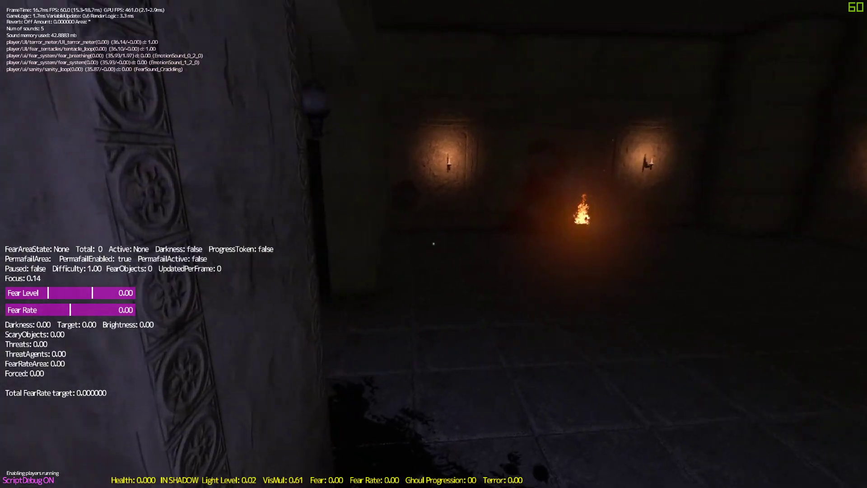
# Walk into the darkened hall and inspect the wall candles and the fire up close
pyautogui.press('w')
pyautogui.press('w')
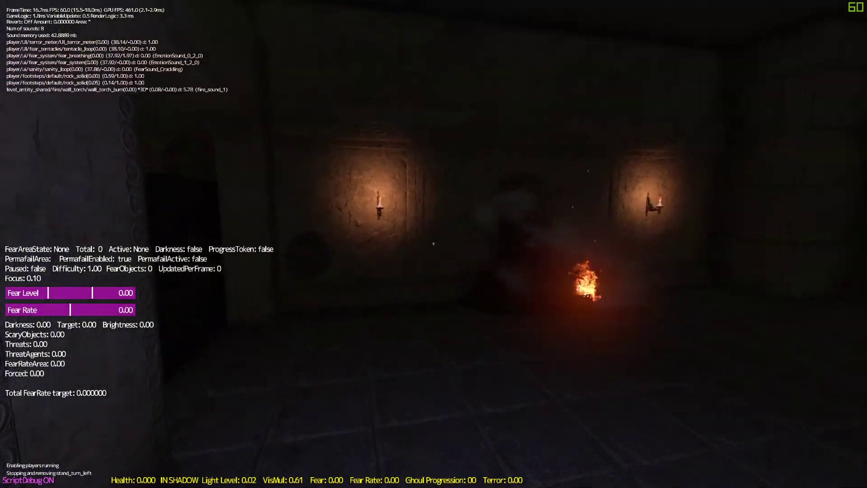
pyautogui.press('w')
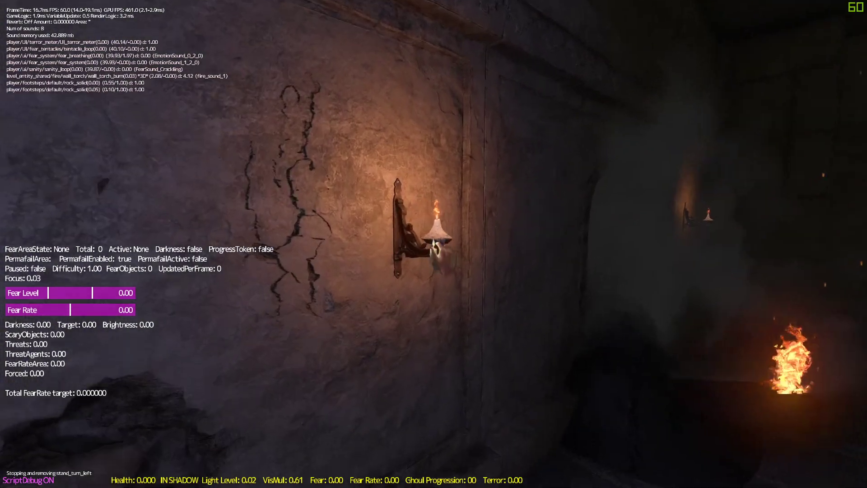
pyautogui.press('s')
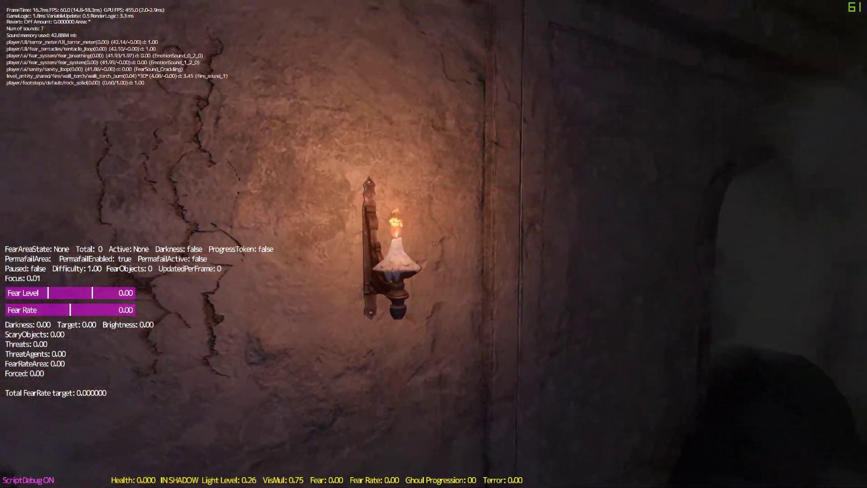
pyautogui.press('w')
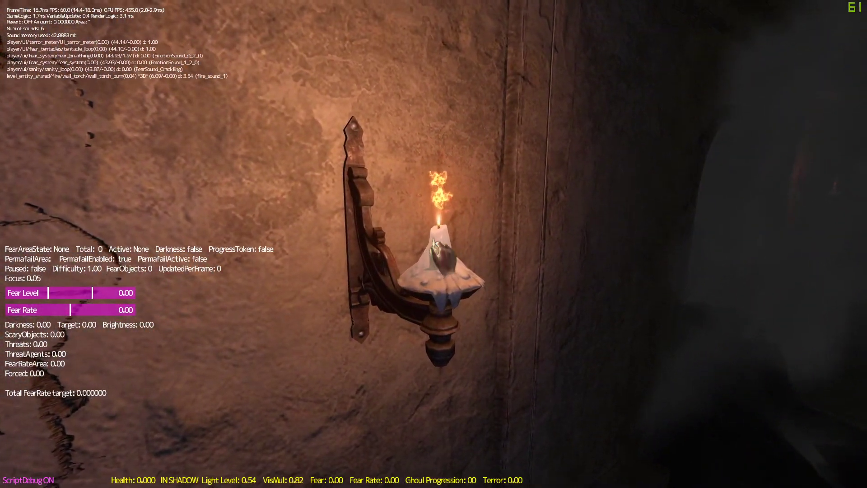
pyautogui.press('s')
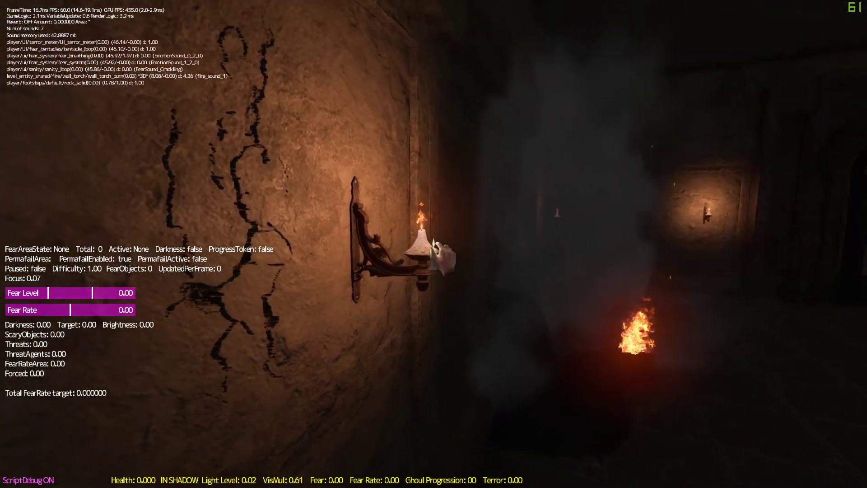
pyautogui.press('w')
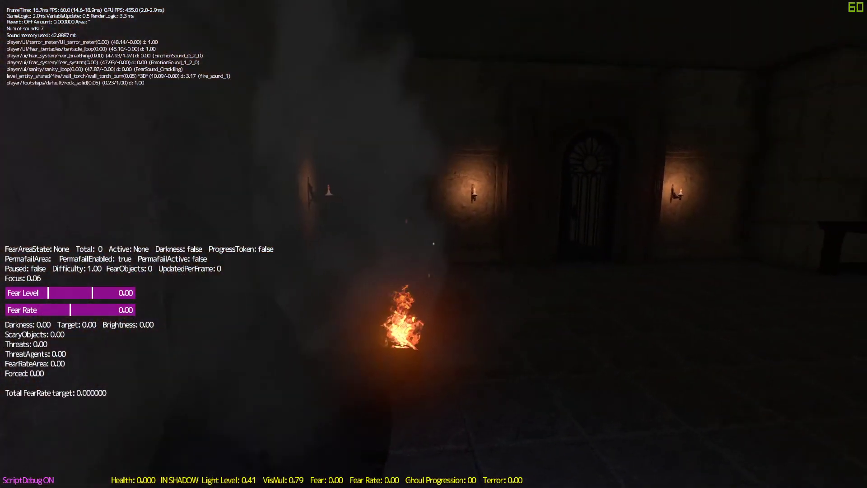
# Extinguish the wall candles around the hall, check the room with only the fire burning, and pause the game
pyautogui.press('w')
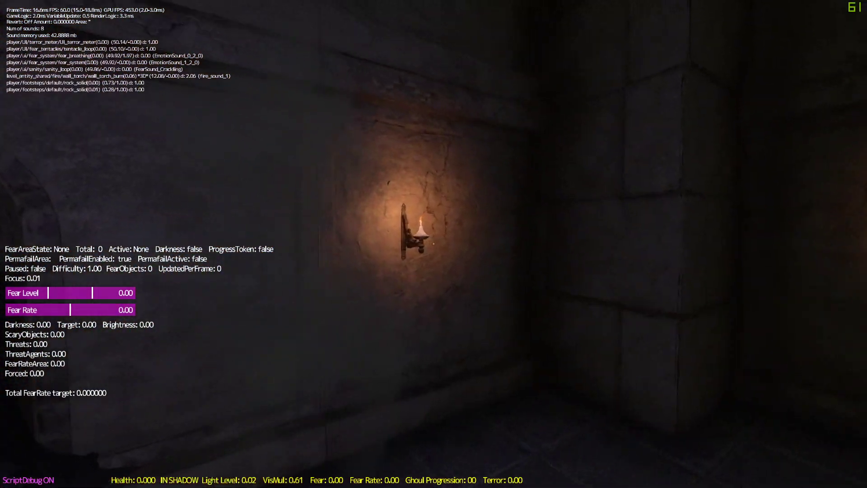
pyautogui.press('w')
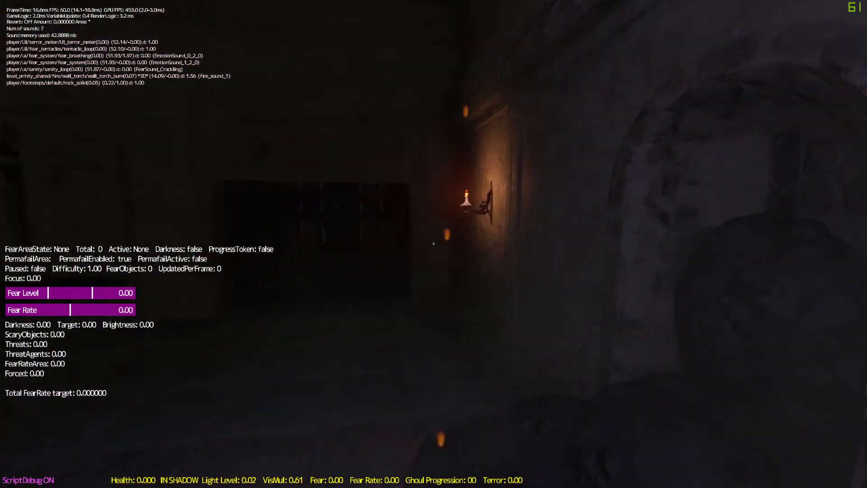
pyautogui.press('w')
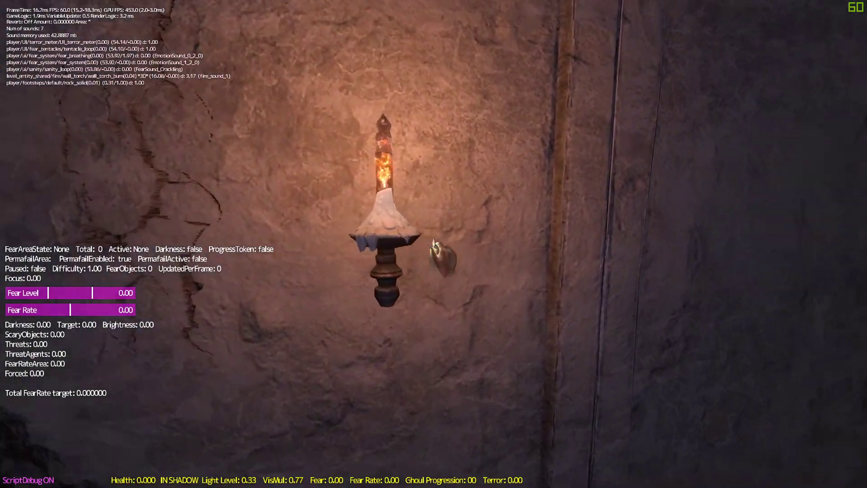
pyautogui.click(435, 251)
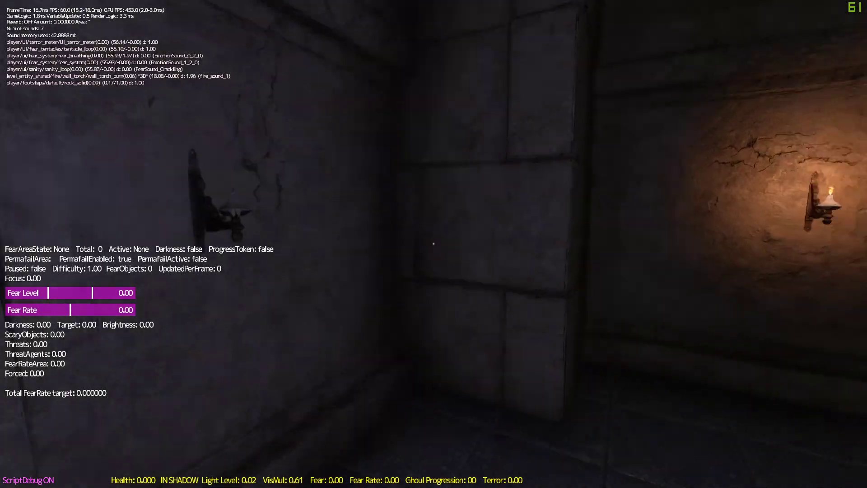
pyautogui.press('w')
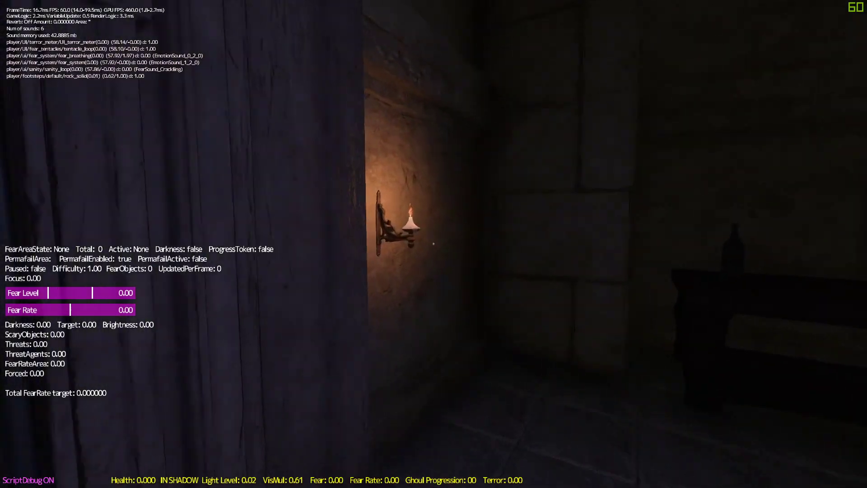
pyautogui.press('w')
pyautogui.click(433, 244)
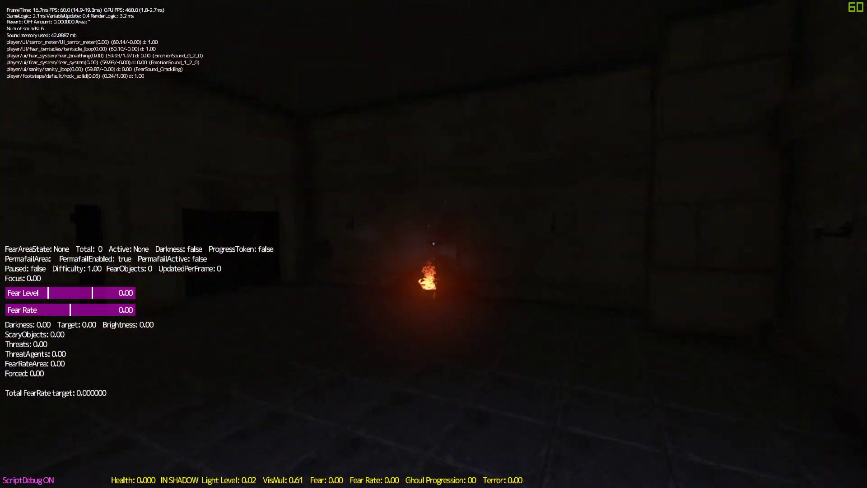
pyautogui.press('w')
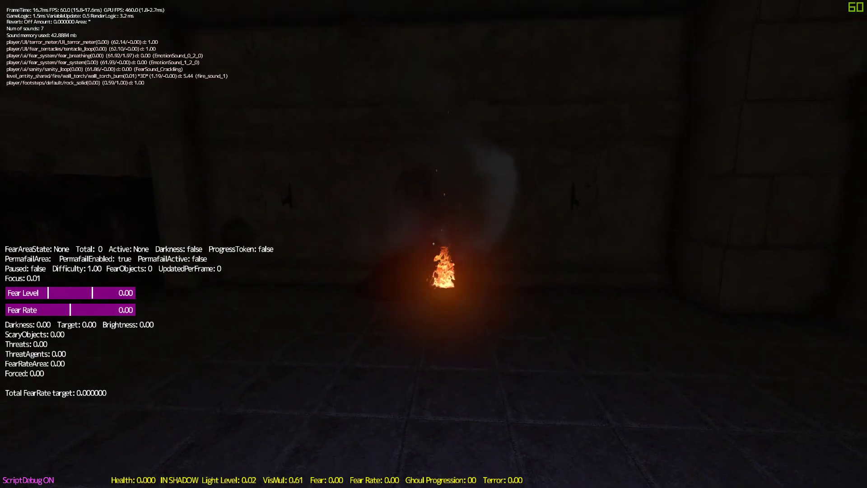
pyautogui.press('Escape')
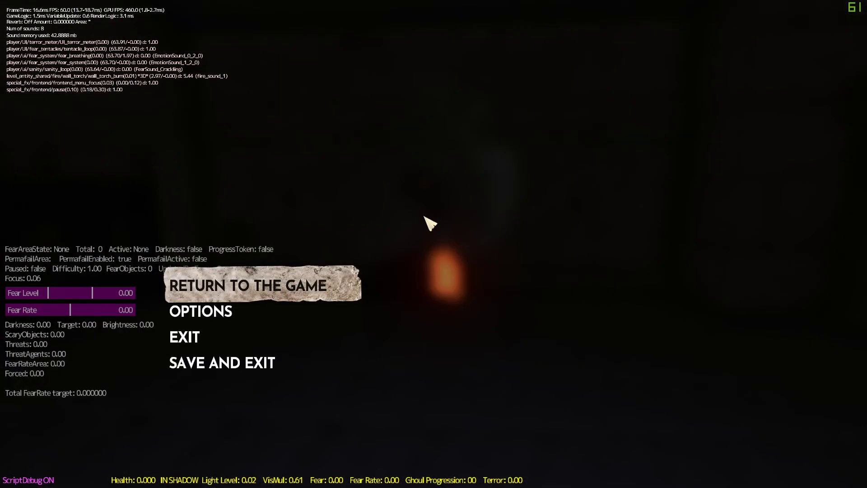
# Switch to the HPL Level Editor and select light_5, the point light by the wall candle between the gate and table
pyautogui.hotkey('alt', 'Tab')
pyautogui.keyDown('alt'); pyautogui.moveTo(413, 294); pyautogui.dragTo(456, 182); pyautogui.keyUp('alt')
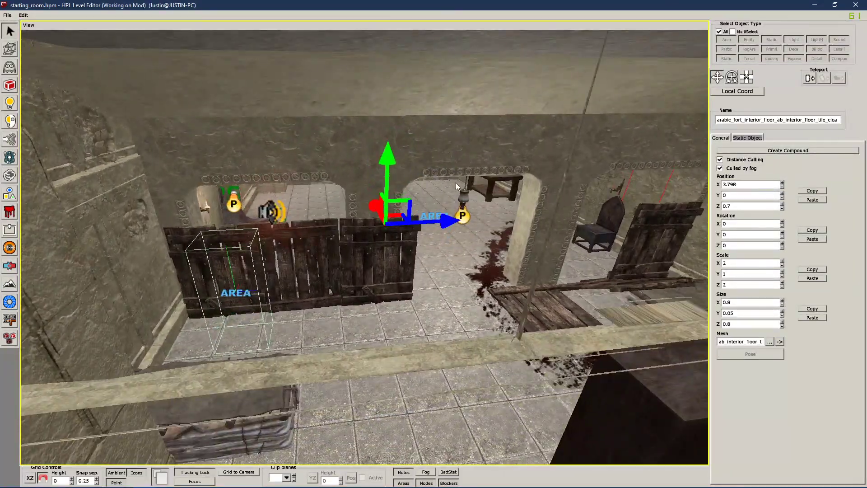
pyautogui.scroll(5, 456, 182)
pyautogui.keyDown('alt'); pyautogui.moveTo(456, 182); pyautogui.dragTo(464, 254, button='middle'); pyautogui.keyUp('alt')
pyautogui.keyDown('alt'); pyautogui.moveTo(430, 251); pyautogui.dragTo(393, 195); pyautogui.keyUp('alt')
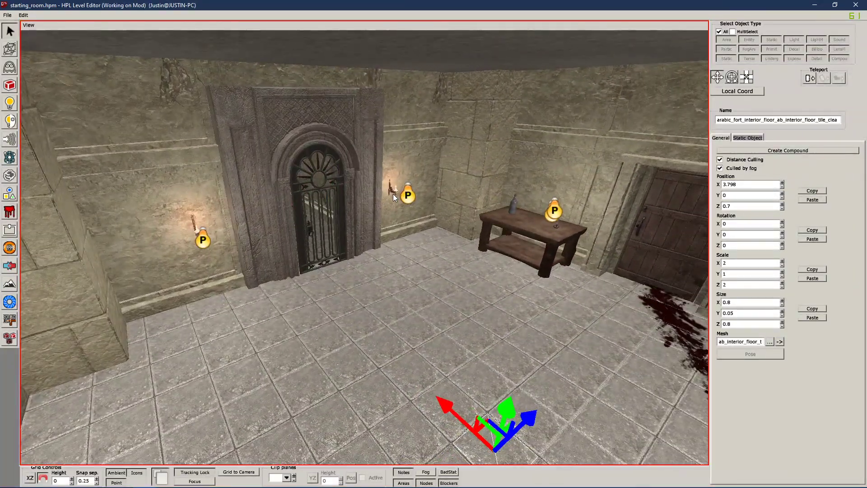
pyautogui.click(394, 197)
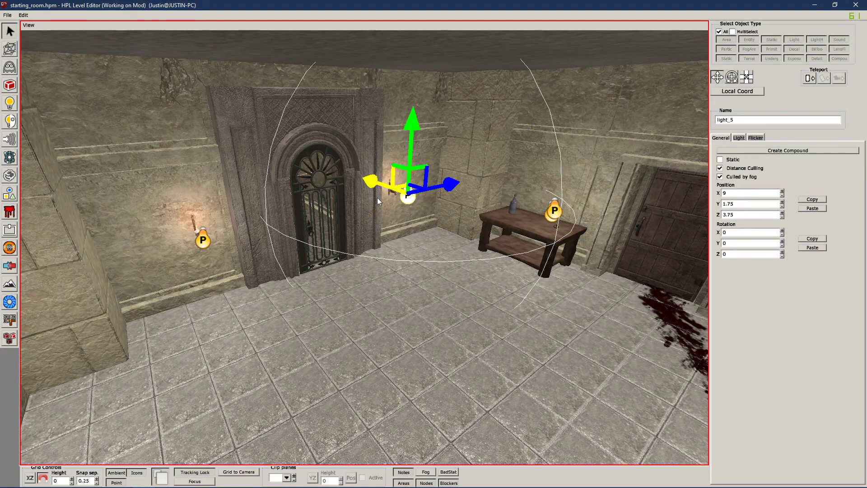
pyautogui.click(385, 197)
pyautogui.click(394, 197)
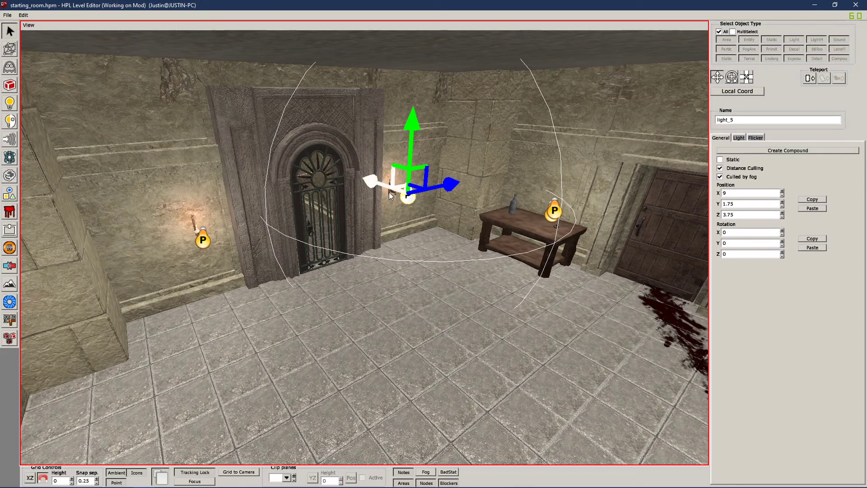
# Compare the wall candles beside the gate with their separate point lights, and select light_5 again
pyautogui.click(414, 324)
pyautogui.keyDown('alt'); pyautogui.moveTo(342, 242); pyautogui.dragTo(273, 288); pyautogui.keyUp('alt')
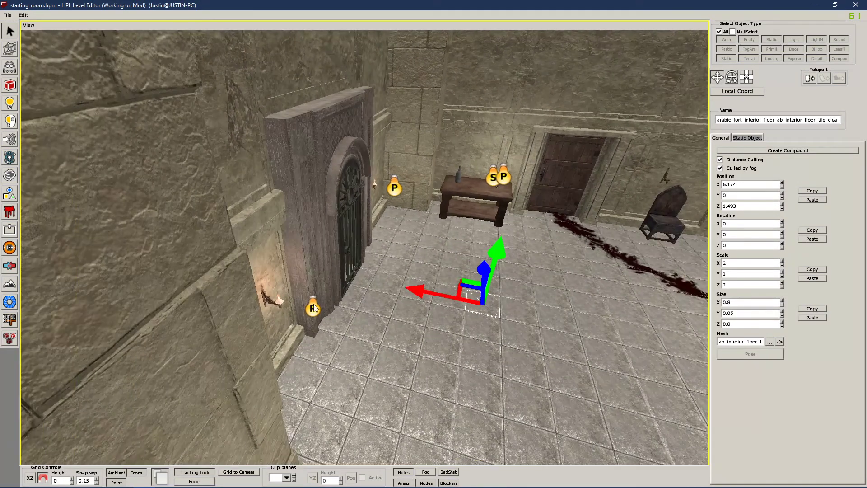
pyautogui.click(269, 300)
pyautogui.click(365, 327)
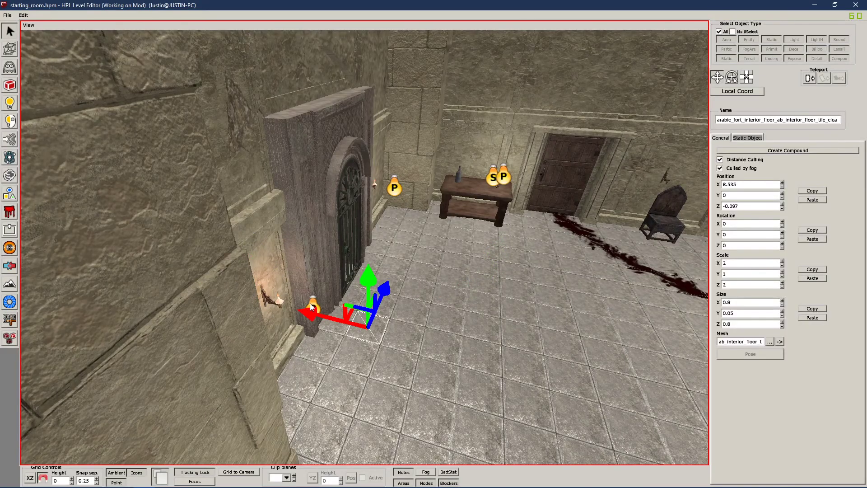
pyautogui.click(394, 189)
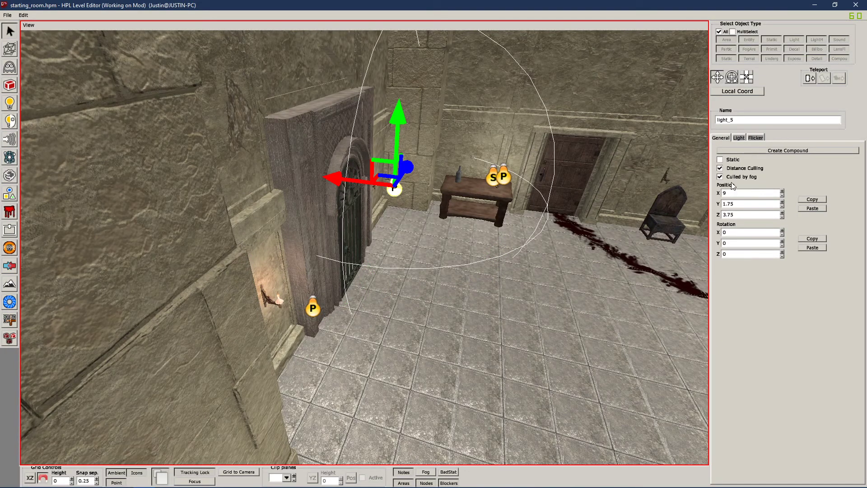
pyautogui.keyDown('alt'); pyautogui.moveTo(429, 181); pyautogui.dragTo(642, 201); pyautogui.keyUp('alt')
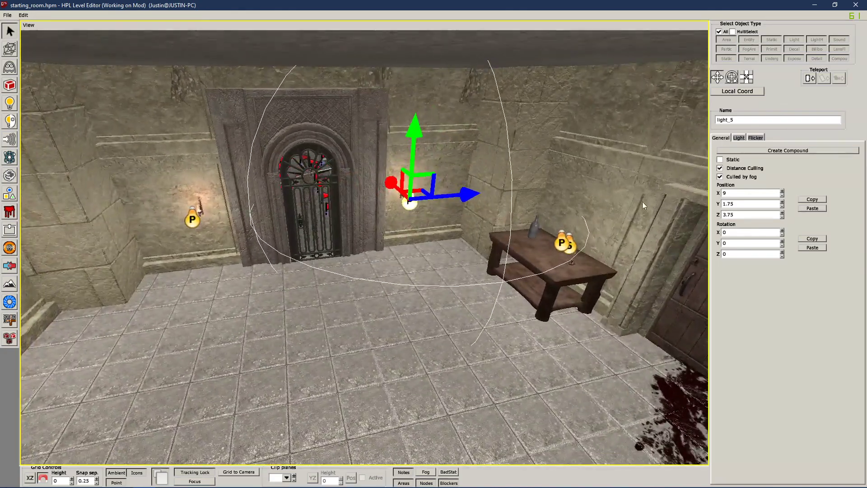
# Show the light settings of light_5 and examine the room's wall candles, point lights and fire from several angles
pyautogui.click(743, 137)
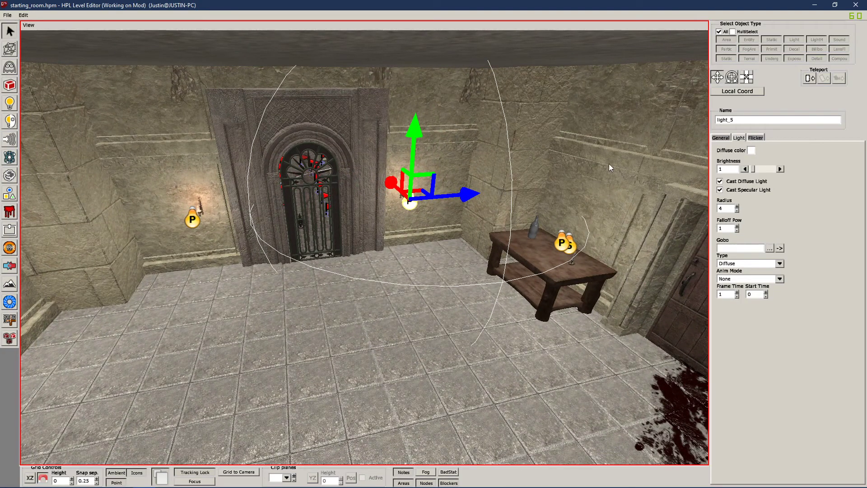
pyautogui.keyDown('alt'); pyautogui.moveTo(362, 273); pyautogui.dragTo(368, 202); pyautogui.keyUp('alt')
pyautogui.keyDown('alt'); pyautogui.moveTo(537, 304); pyautogui.dragTo(342, 272); pyautogui.keyUp('alt')
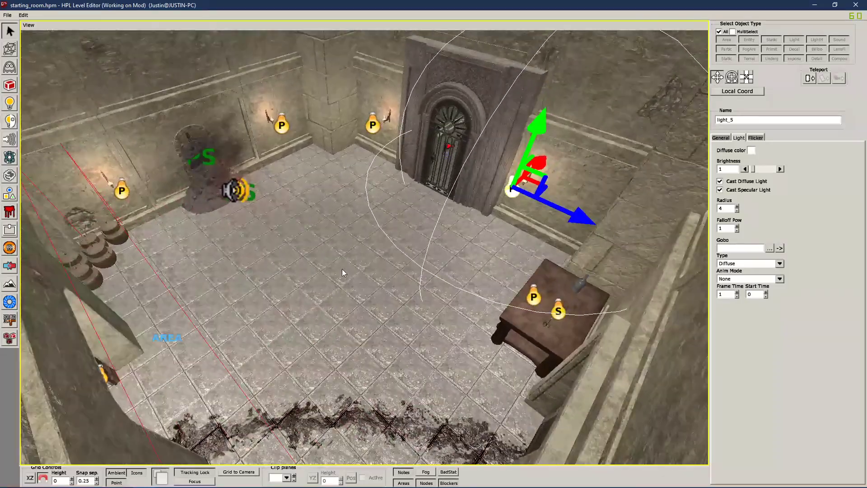
pyautogui.click(371, 258)
pyautogui.moveTo(455, 210)
pyautogui.keyDown('alt'); pyautogui.mouseDown()
pyautogui.moveTo(458, 239)
pyautogui.moveTo(360, 199)
pyautogui.moveTo(286, 218)
pyautogui.moveTo(468, 219)
pyautogui.mouseUp(); pyautogui.keyUp('alt')
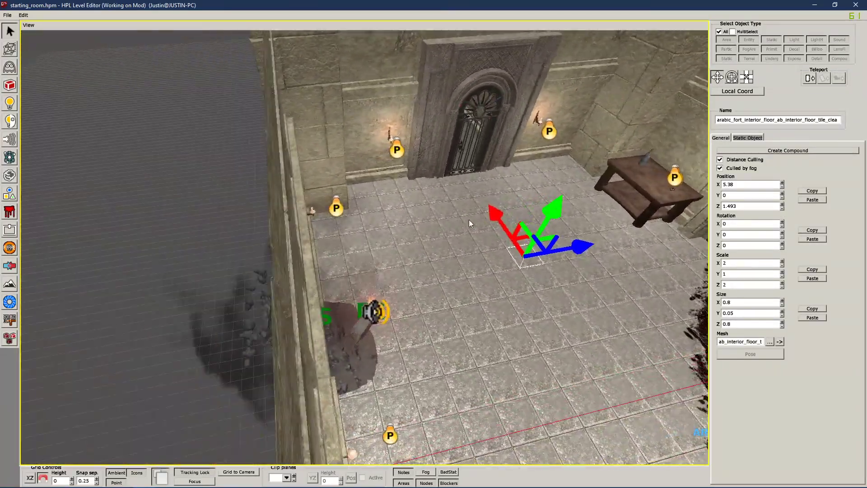
pyautogui.click(196, 220)
pyautogui.keyDown('alt'); pyautogui.moveTo(471, 261); pyautogui.dragTo(469, 316); pyautogui.keyUp('alt')
pyautogui.scroll(-3, 469, 315)
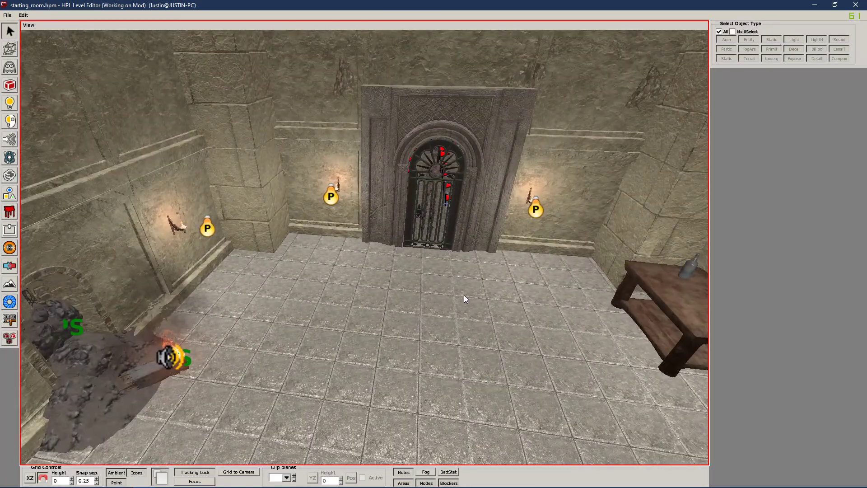
# Go to the hallway behind the gate, select the ghoul_hallway entity and look along the path nodes
pyautogui.scroll(-3, 465, 294)
pyautogui.keyDown('alt'); pyautogui.moveTo(484, 266); pyautogui.dragTo(410, 272); pyautogui.keyUp('alt')
pyautogui.keyDown('alt'); pyautogui.moveTo(532, 268); pyautogui.dragTo(428, 322); pyautogui.keyUp('alt')
pyautogui.keyDown('alt'); pyautogui.moveTo(360, 294); pyautogui.dragTo(389, 304); pyautogui.keyUp('alt')
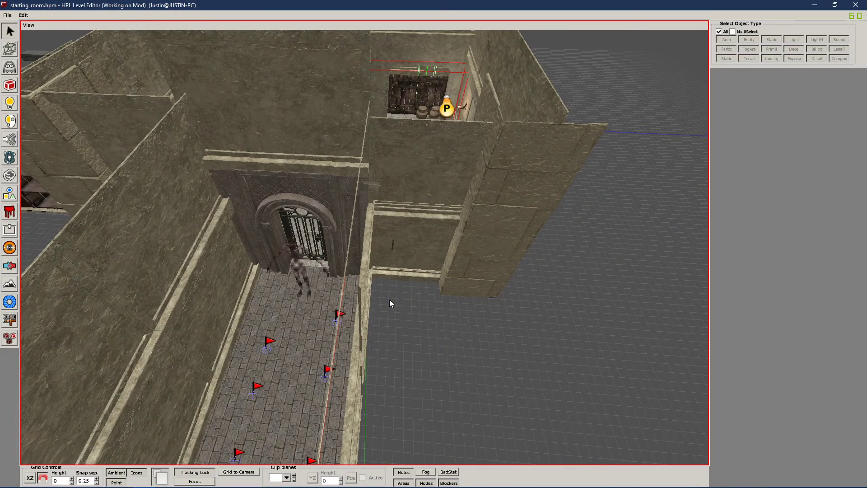
pyautogui.keyDown('alt'); pyautogui.moveTo(407, 327); pyautogui.dragTo(335, 263); pyautogui.keyUp('alt')
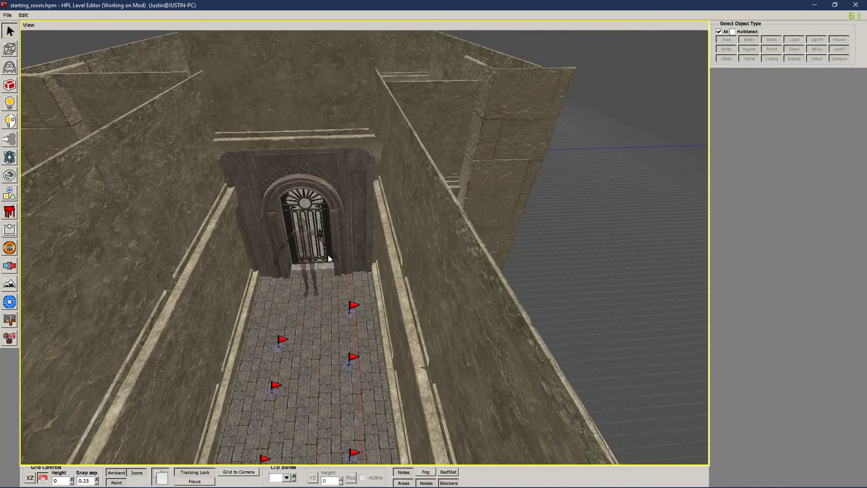
pyautogui.click(304, 238)
pyautogui.keyDown('alt'); pyautogui.moveTo(521, 308); pyautogui.dragTo(476, 267); pyautogui.keyUp('alt')
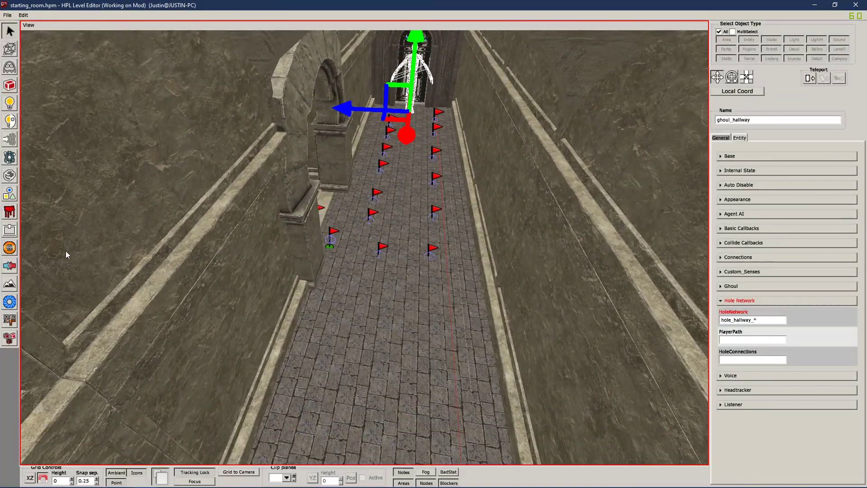
# Start creating an area and set its area type to AIRetreat
pyautogui.click(9, 85)
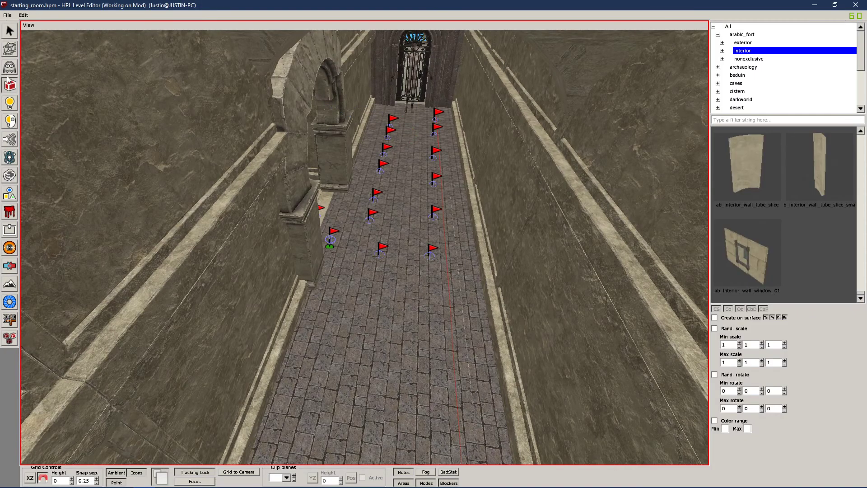
pyautogui.click(9, 50)
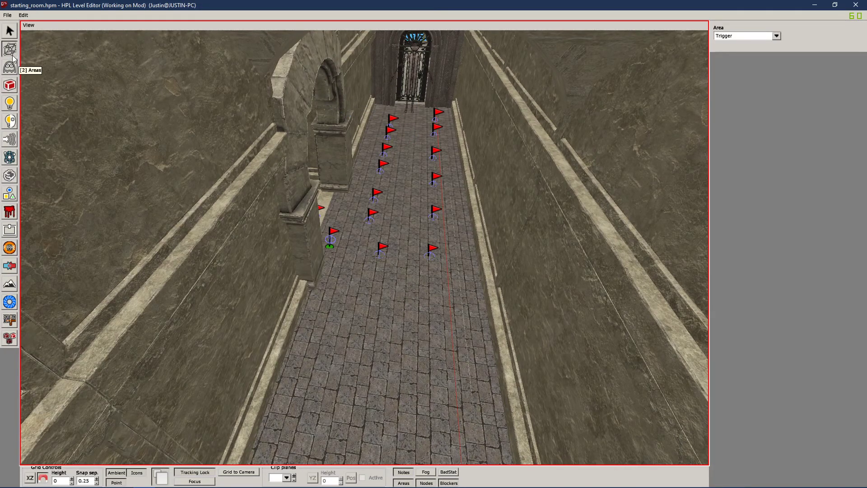
pyautogui.click(779, 36)
pyautogui.scroll(-2, 768, 66)
pyautogui.scroll(-4, 768, 76)
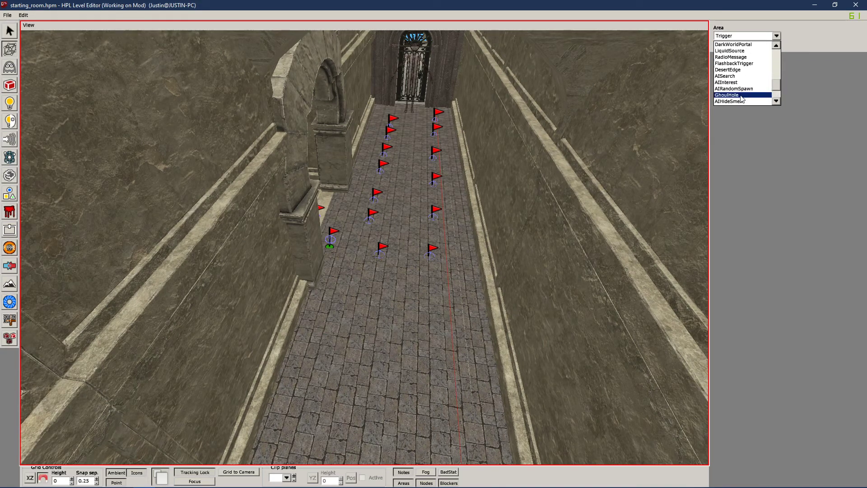
pyautogui.scroll(-2, 768, 94)
pyautogui.scroll(-2, 759, 96)
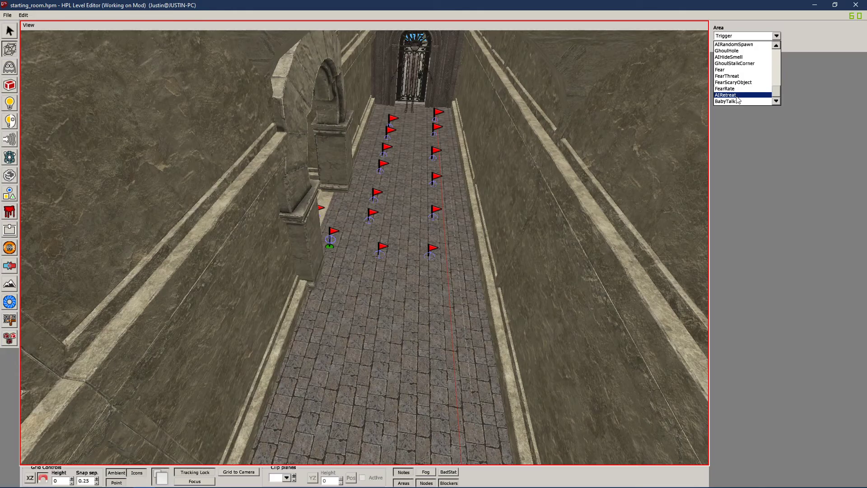
pyautogui.click(737, 96)
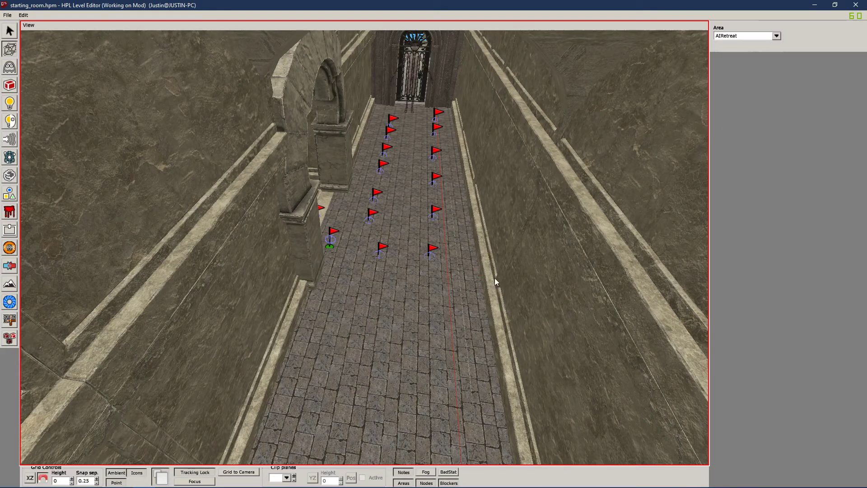
# Draw an AIRetreat area as a tall box across the hallway floor beside the stone archway
pyautogui.moveTo(430, 300)
pyautogui.mouseDown(button='middle')
pyautogui.moveTo(243, 307)
pyautogui.moveTo(462, 302)
pyautogui.moveTo(402, 308)
pyautogui.moveTo(478, 279)
pyautogui.moveTo(450, 255)
pyautogui.moveTo(400, 261)
pyautogui.moveTo(410, 259)
pyautogui.moveTo(357, 226)
pyautogui.mouseUp(button='middle')
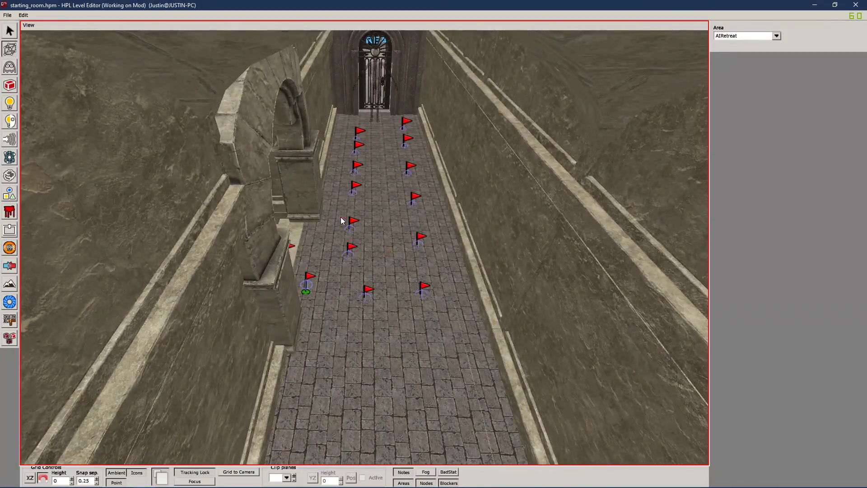
pyautogui.moveTo(326, 215); pyautogui.dragTo(497, 326)
pyautogui.click(487, 123)
pyautogui.moveTo(488, 123); pyautogui.dragTo(137, 55, button='middle')
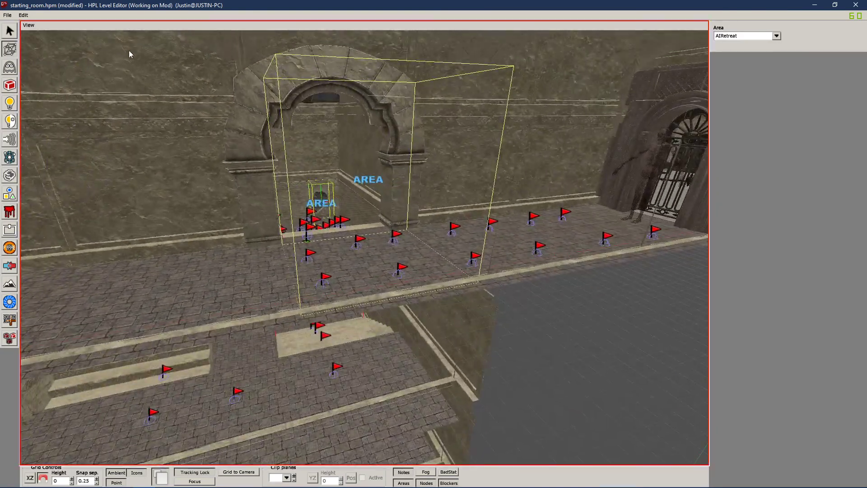
# Select the new AIRetreat area in the hallway and rename it retreat_area_1
pyautogui.click(17, 33)
pyautogui.moveTo(353, 182); pyautogui.dragTo(406, 200, button='middle')
pyautogui.click(406, 201)
pyautogui.moveTo(494, 211); pyautogui.dragTo(541, 210, button='middle')
pyautogui.moveTo(366, 274); pyautogui.dragTo(590, 174, button='middle')
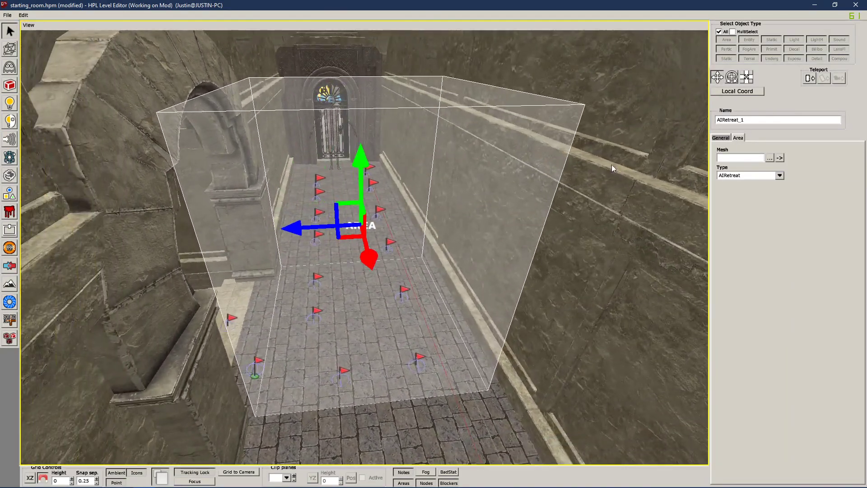
pyautogui.doubleClick(748, 119)
pyautogui.write('rea_')
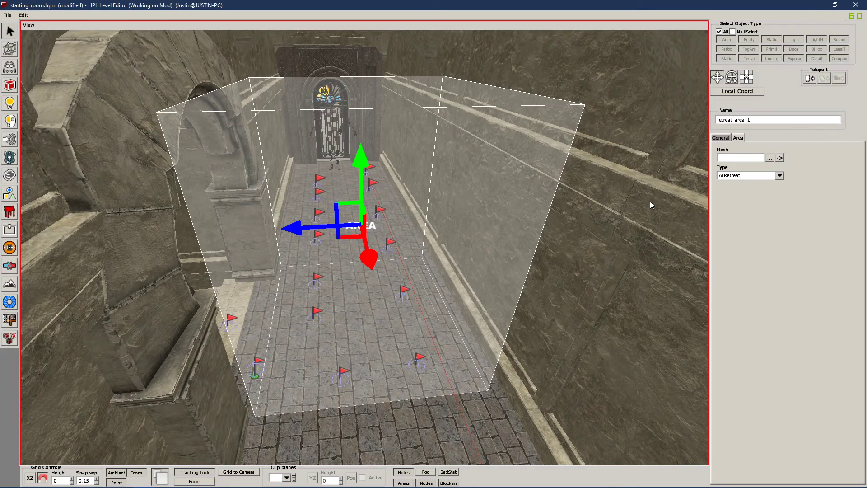
# Reselect the retreat area to check it, then select ghoul_hallway and expand its Ghoul settings
pyautogui.click(544, 313)
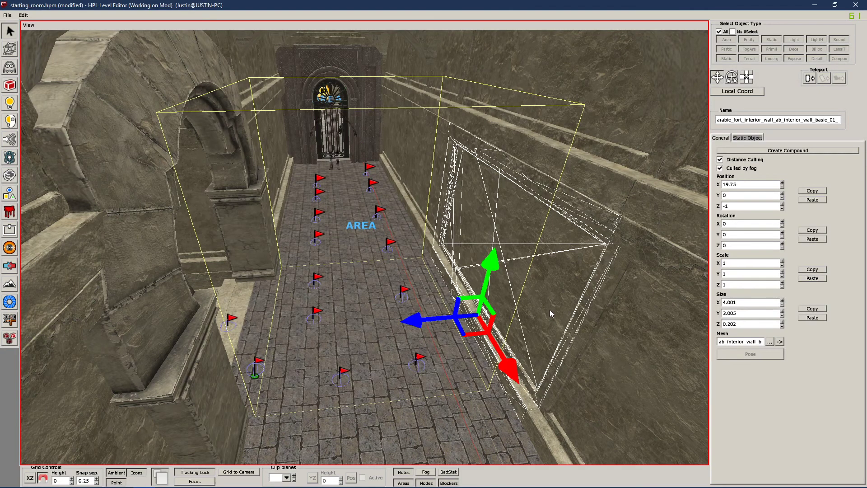
pyautogui.click(365, 231)
pyautogui.moveTo(565, 249)
pyautogui.mouseDown(button='middle')
pyautogui.moveTo(527, 248)
pyautogui.moveTo(568, 235)
pyautogui.mouseUp(button='middle')
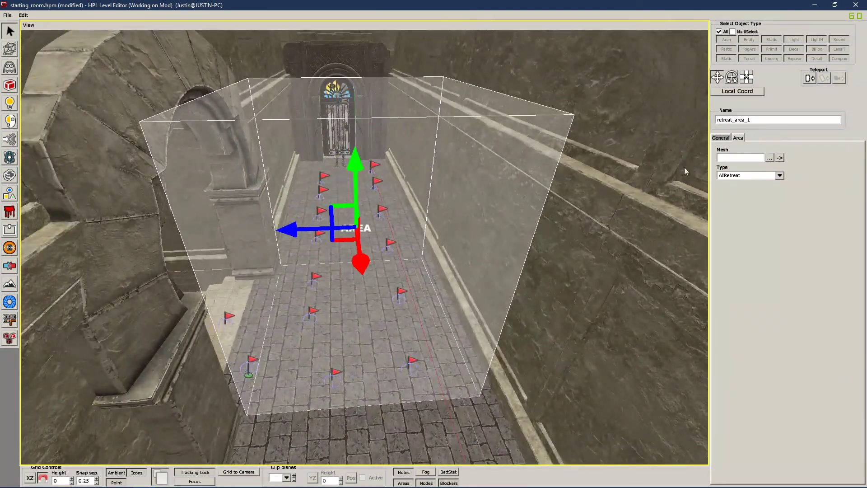
pyautogui.moveTo(430, 181); pyautogui.dragTo(410, 186, button='middle')
pyautogui.click(324, 184)
pyautogui.moveTo(338, 216)
pyautogui.mouseDown(button='middle')
pyautogui.moveTo(382, 201)
pyautogui.moveTo(344, 211)
pyautogui.mouseUp(button='middle')
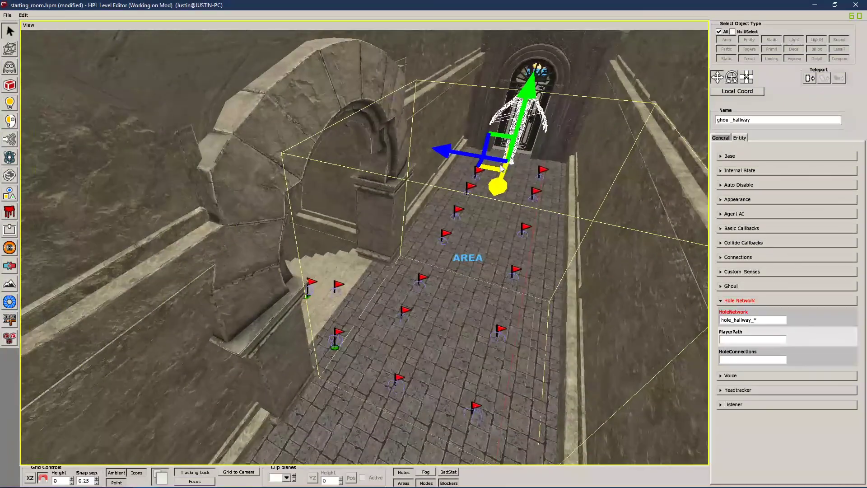
pyautogui.click(738, 300)
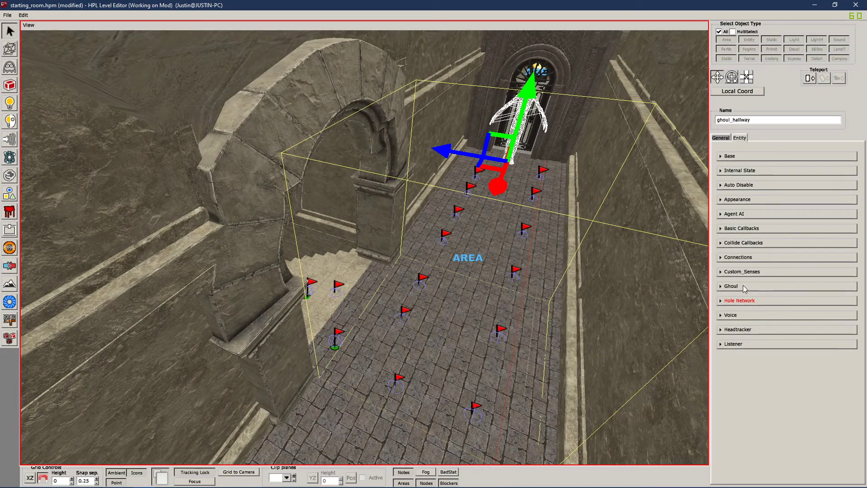
pyautogui.click(729, 286)
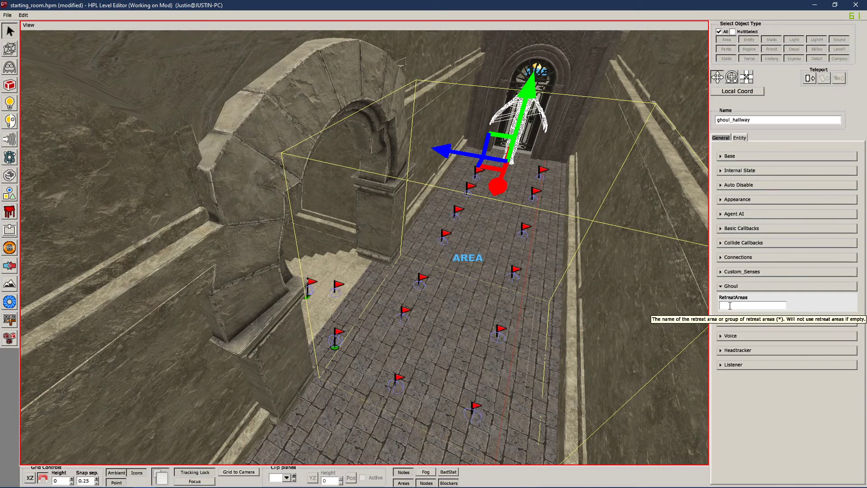
# Copy the retreat area's name into the RetreatAreas setting of ghoul_hallway as retreat_area_1, and save the map
pyautogui.click(573, 218)
pyautogui.doubleClick(758, 120)
pyautogui.hotkey('ctrl', 'c')
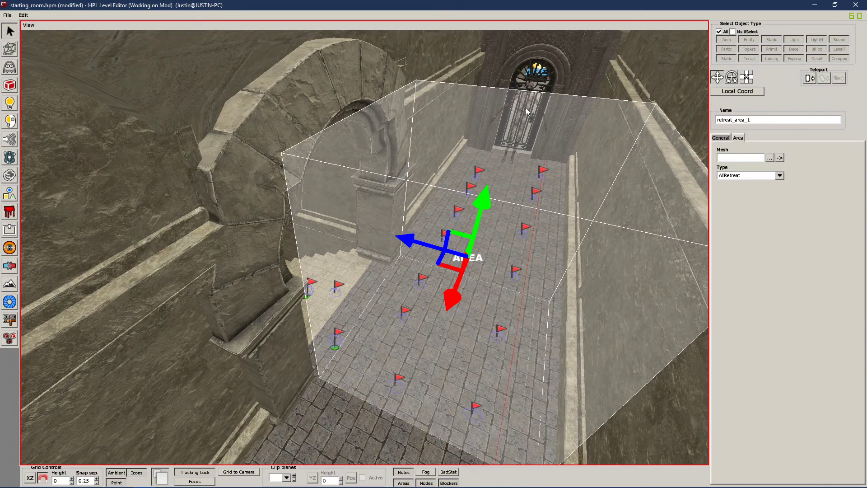
pyautogui.click(525, 108)
pyautogui.click(758, 306)
pyautogui.hotkey('ctrl', 'v')
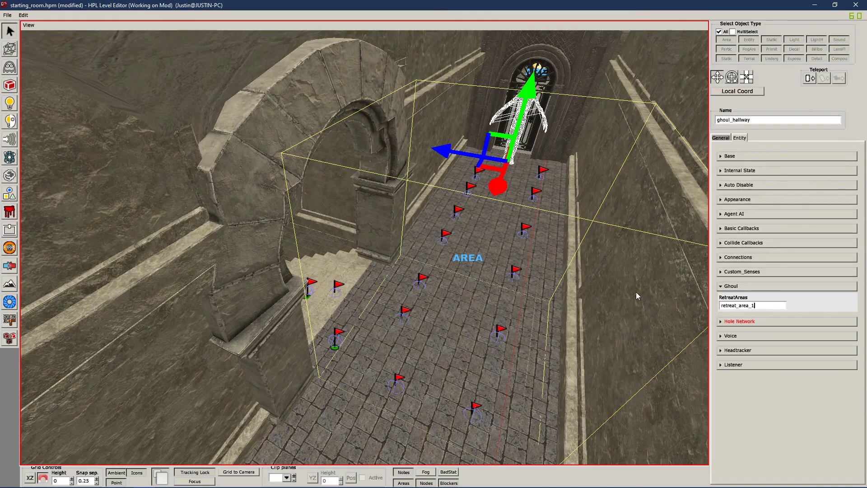
pyautogui.keyDown('alt'); pyautogui.moveTo(659, 296); pyautogui.dragTo(512, 191); pyautogui.keyUp('alt')
pyautogui.keyDown('alt'); pyautogui.moveTo(562, 255); pyautogui.dragTo(523, 231); pyautogui.keyUp('alt')
pyautogui.hotkey('ctrl', 's')
# Examine the retreat area's placement in the hallway from above, relative to the archway and path nodes
pyautogui.keyDown('alt'); pyautogui.moveTo(198, 227); pyautogui.dragTo(354, 340); pyautogui.keyUp('alt')
pyautogui.click(327, 347)
pyautogui.keyDown('alt'); pyautogui.moveTo(517, 259); pyautogui.dragTo(615, 344); pyautogui.keyUp('alt')
pyautogui.click(332, 297)
pyautogui.keyDown('alt'); pyautogui.moveTo(447, 288); pyautogui.dragTo(551, 262); pyautogui.keyUp('alt')
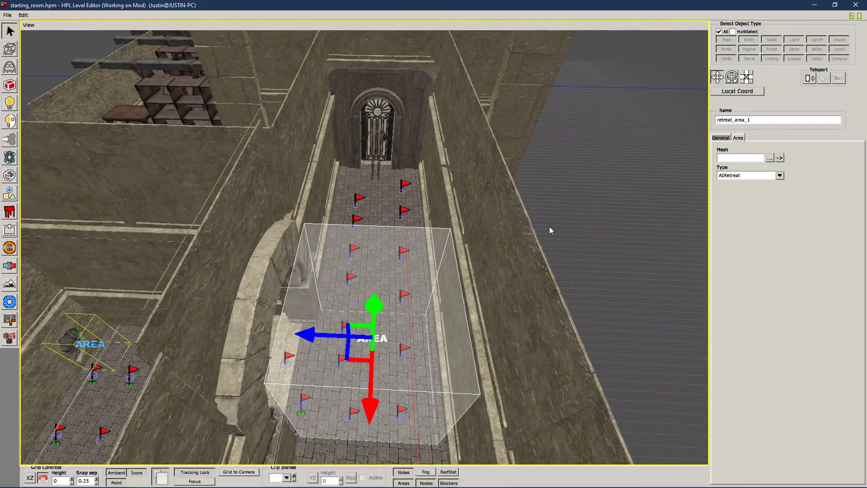
# Go down to the bottom of the stairs and select the trigger_bottom_stairs area to examine its player collide callback
pyautogui.keyDown('alt'); pyautogui.moveTo(557, 228); pyautogui.dragTo(466, 284); pyautogui.keyUp('alt')
pyautogui.click(508, 287)
pyautogui.keyDown('alt'); pyautogui.moveTo(501, 307); pyautogui.dragTo(351, 313); pyautogui.keyUp('alt')
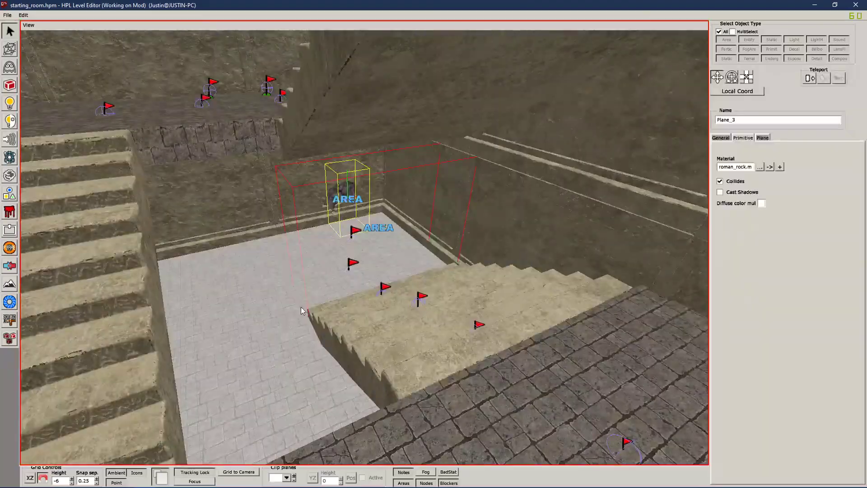
pyautogui.keyDown('alt'); pyautogui.moveTo(383, 262); pyautogui.dragTo(424, 262); pyautogui.keyUp('alt')
pyautogui.click(373, 228)
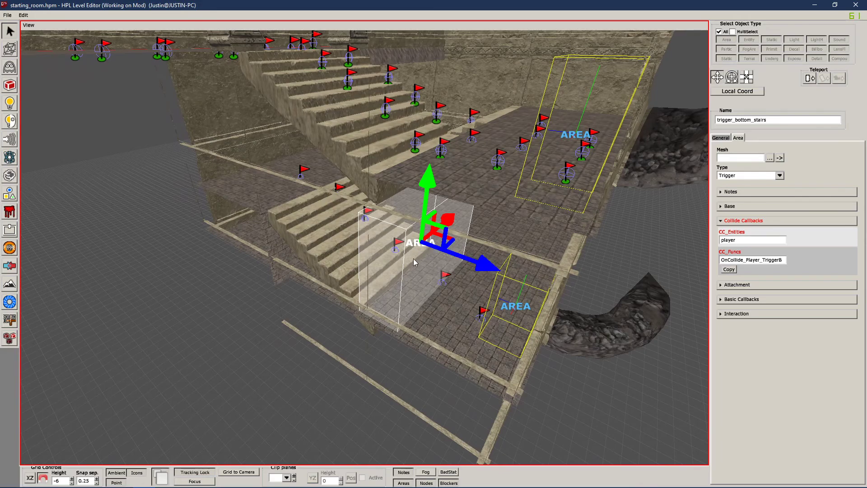
pyautogui.moveTo(743, 242)
# Switch to the code editor, find OnCollide_Player_TriggerBottomStairs in starting_room.hps and highlight its name and alState check
pyautogui.hotkey('alt', 'Tab')
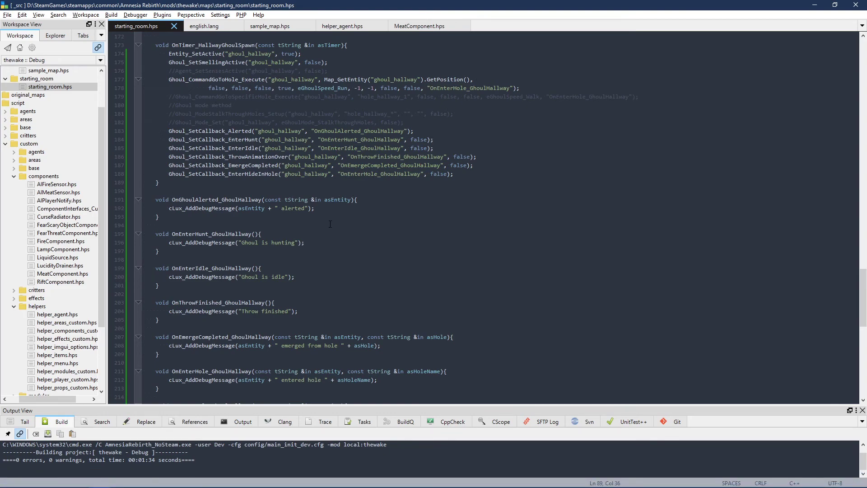
pyautogui.scroll(7, 351, 201)
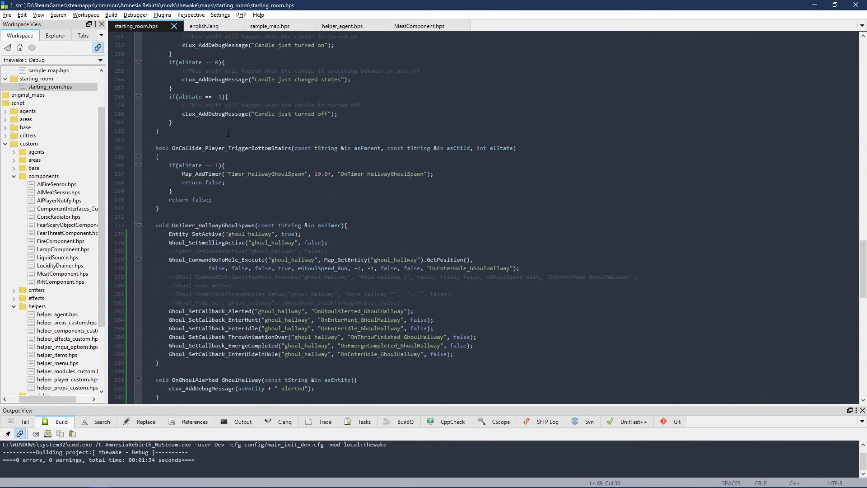
pyautogui.moveTo(182, 148); pyautogui.dragTo(279, 151)
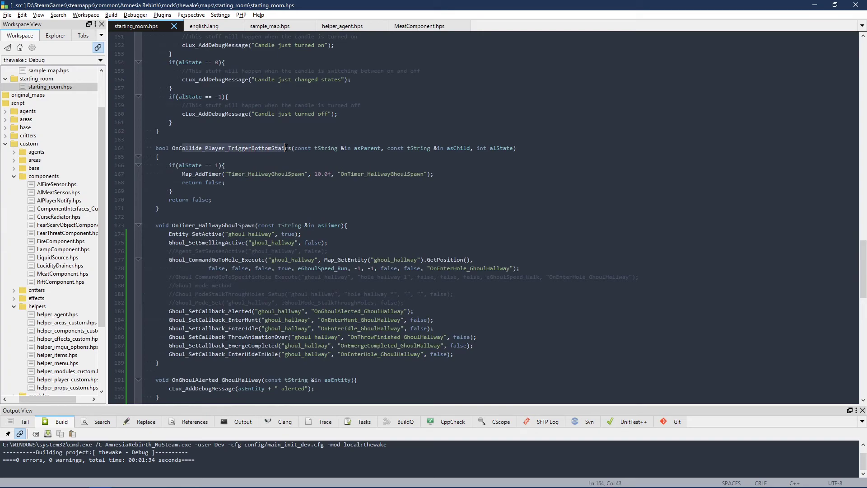
pyautogui.click(285, 148)
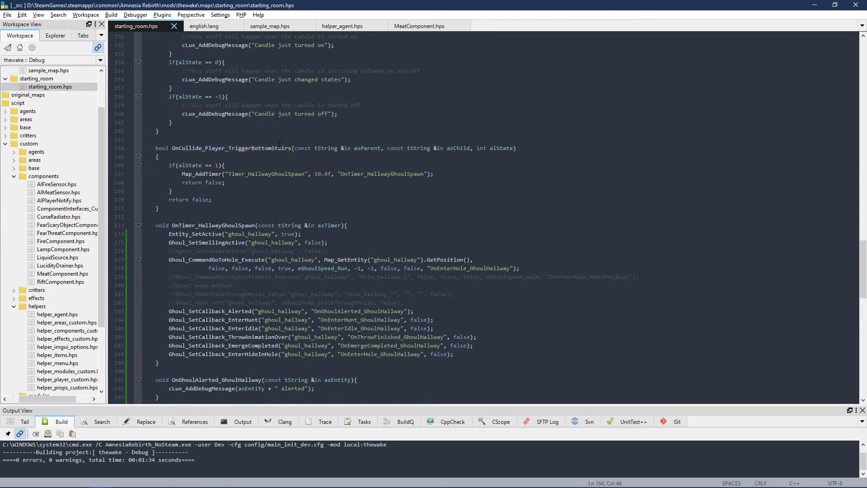
pyautogui.doubleClick(280, 152)
pyautogui.click(233, 165)
pyautogui.doubleClick(192, 164)
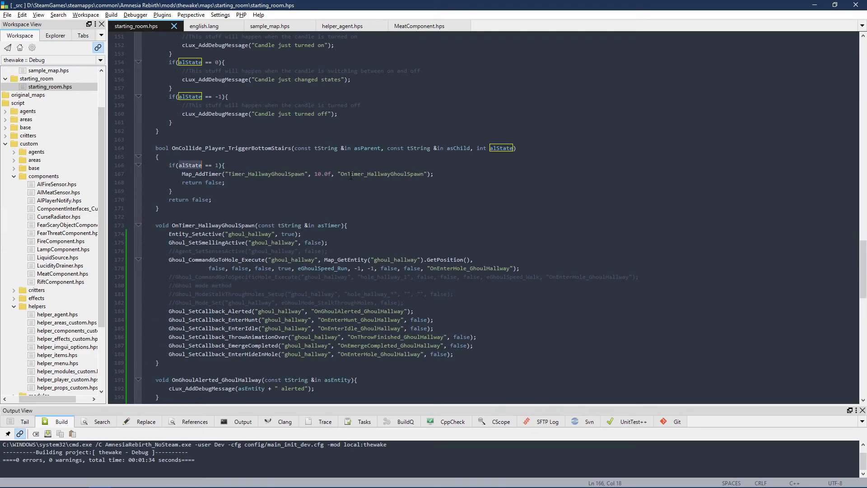
# Highlight the Map_AddTimer call, its OnTimer_HallwayGhoulSpawn callback, and the Entity_SetActive and Ghoul_SetSmellingActive lines in that function
pyautogui.moveTo(447, 174); pyautogui.dragTo(182, 175)
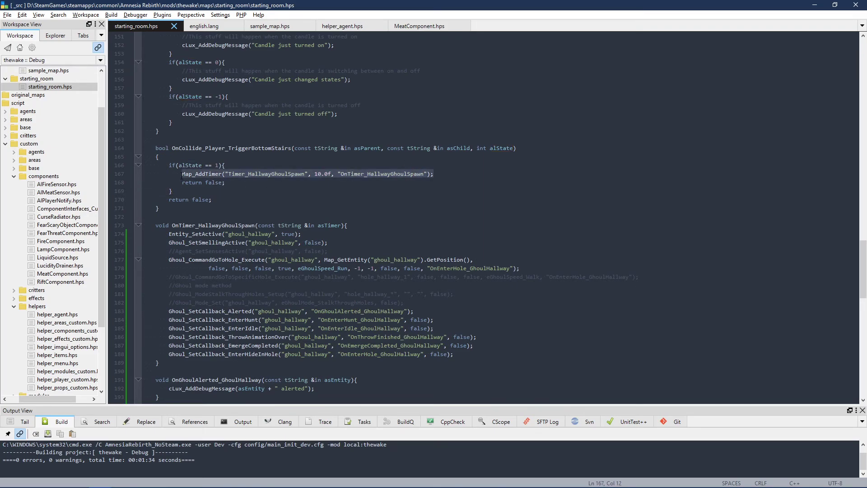
pyautogui.click(335, 176)
pyautogui.moveTo(341, 174); pyautogui.dragTo(414, 174)
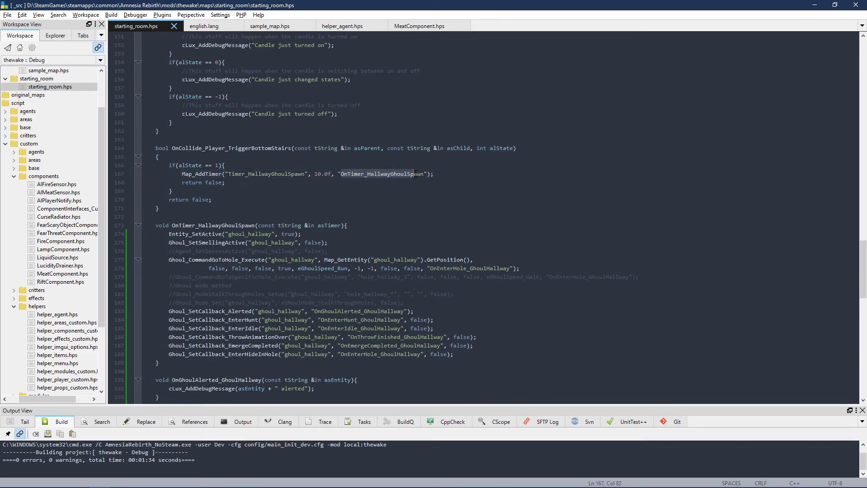
pyautogui.moveTo(172, 225); pyautogui.dragTo(256, 224)
pyautogui.moveTo(327, 233); pyautogui.dragTo(169, 234)
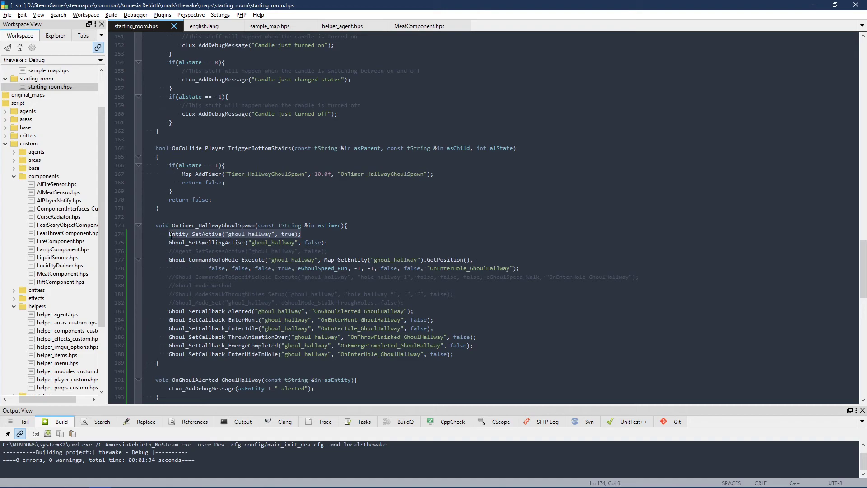
pyautogui.moveTo(328, 243); pyautogui.dragTo(172, 242)
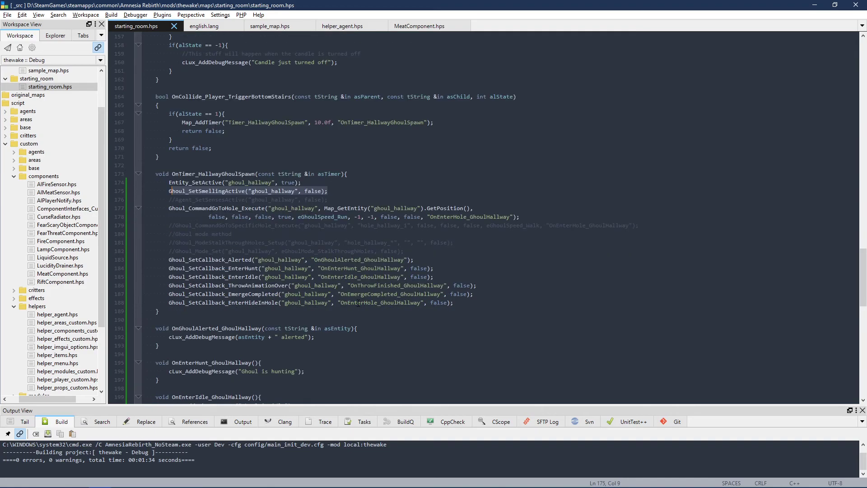
# Comment out both lines of the Ghoul_CommandGoToHole_Execute call in OnTimer_HallwayGhoulSpawn
pyautogui.scroll(-1, 252, 265)
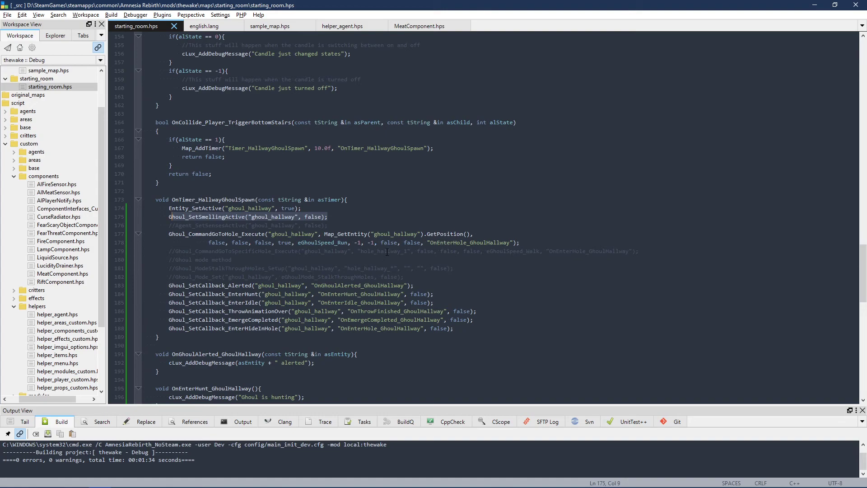
pyautogui.moveTo(533, 240); pyautogui.dragTo(169, 234)
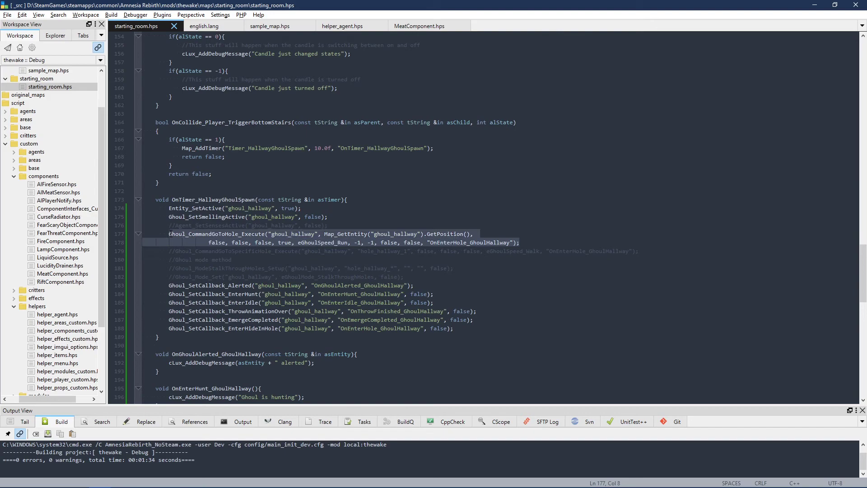
pyautogui.click(172, 234)
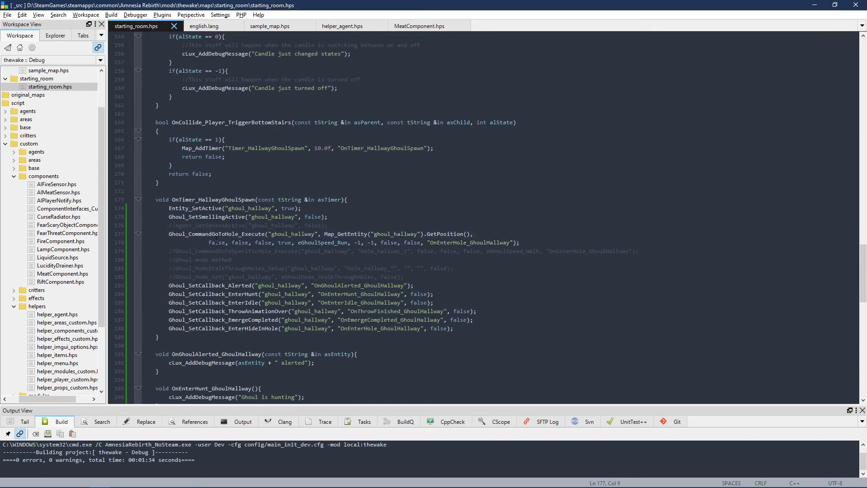
pyautogui.write('//')
pyautogui.press('Home')
pyautogui.write('//')
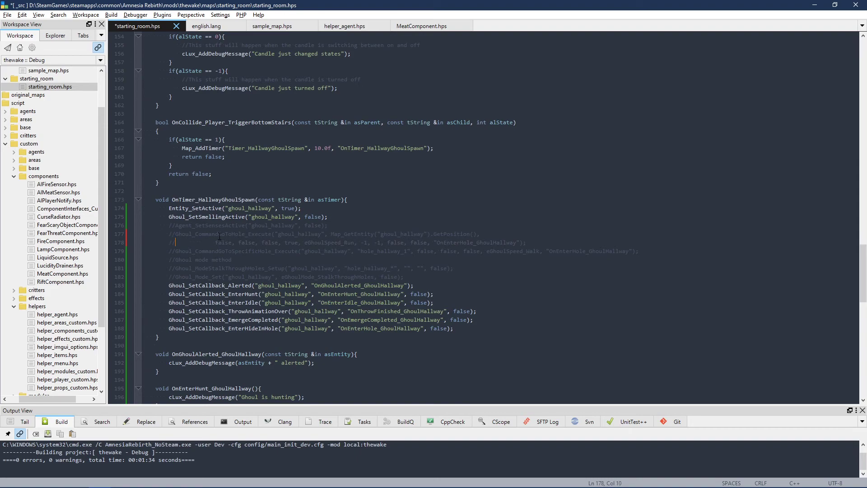
# Highlight the Ghoul_SetCallback lines, add two new lines after Ghoul_SetCallback_EnterHideInHole, and save the script
pyautogui.moveTo(169, 286); pyautogui.dragTo(430, 329)
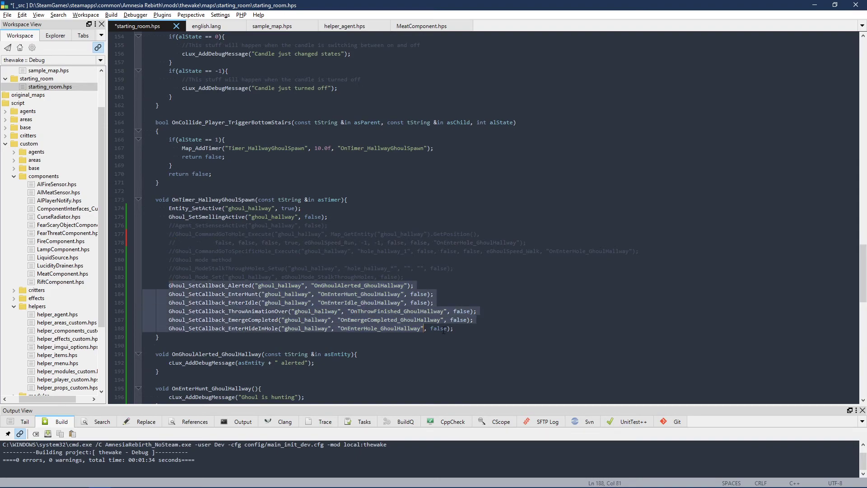
pyautogui.click(521, 314)
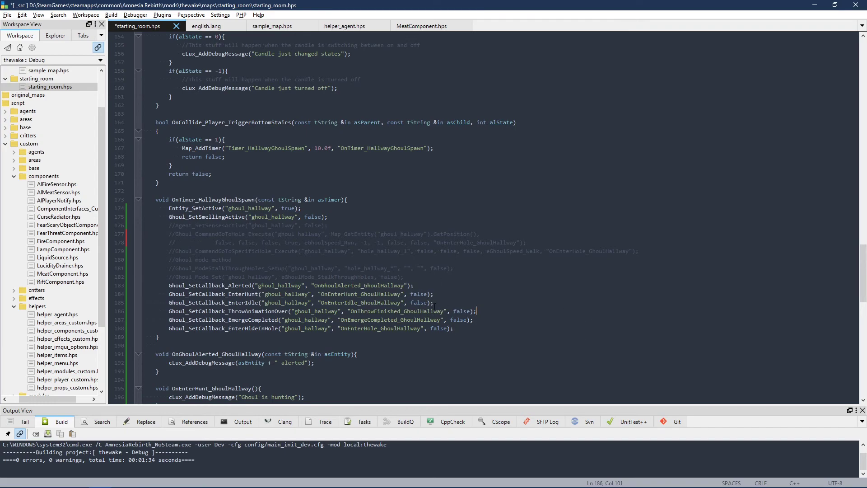
pyautogui.click(485, 332)
pyautogui.press('Return')
pyautogui.press('Return')
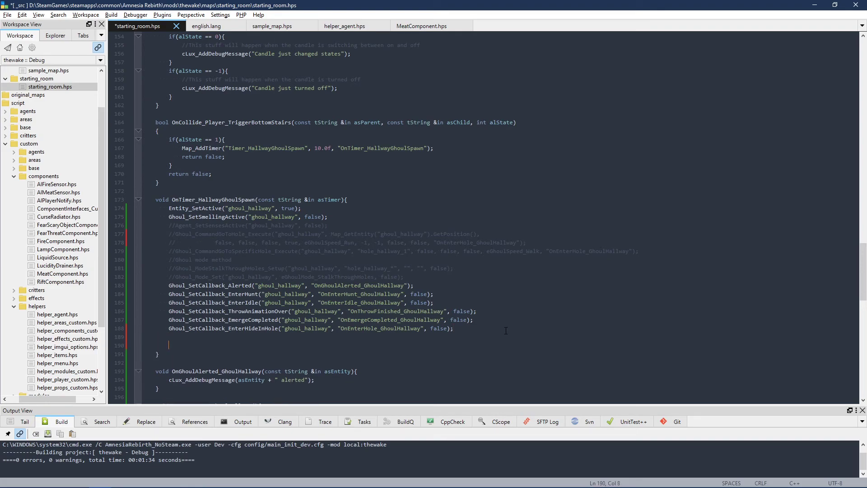
pyautogui.hotkey('ctrl', 's')
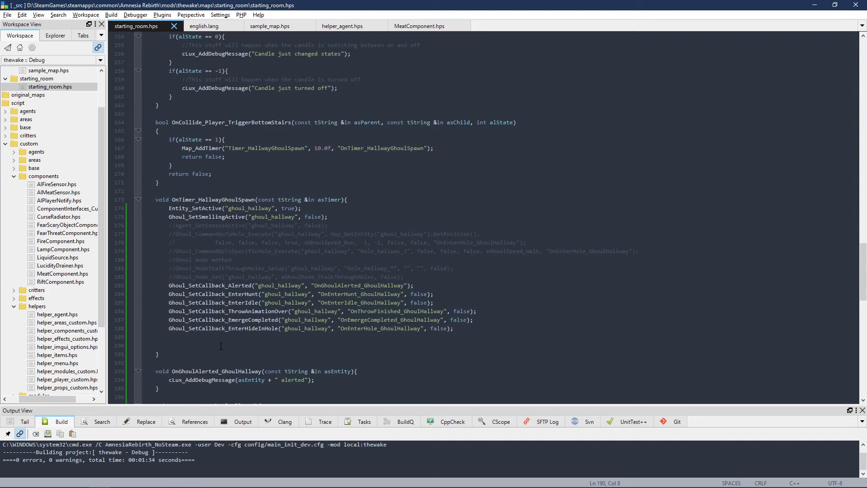
# Add a Ghoul_CommandRetreat_Execute call below the callback lines with "ghoul_hallway" as the agent name
pyautogui.scroll(-7, 282, 347)
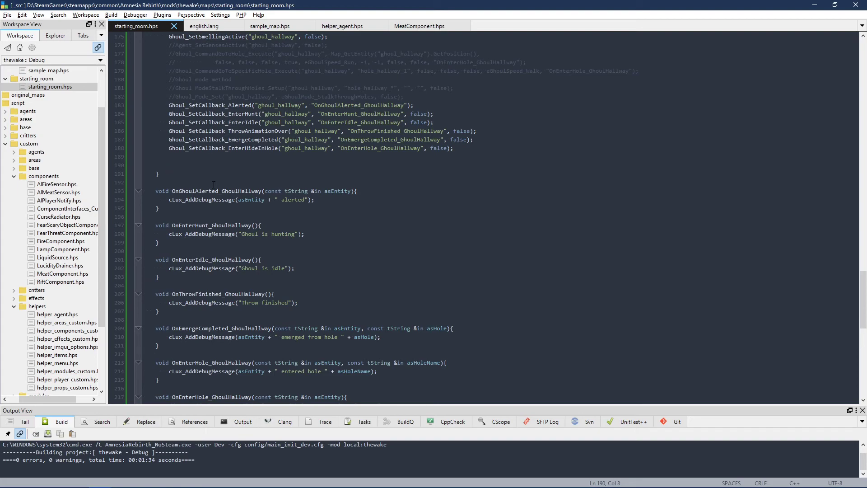
pyautogui.write('Ghoul_command')
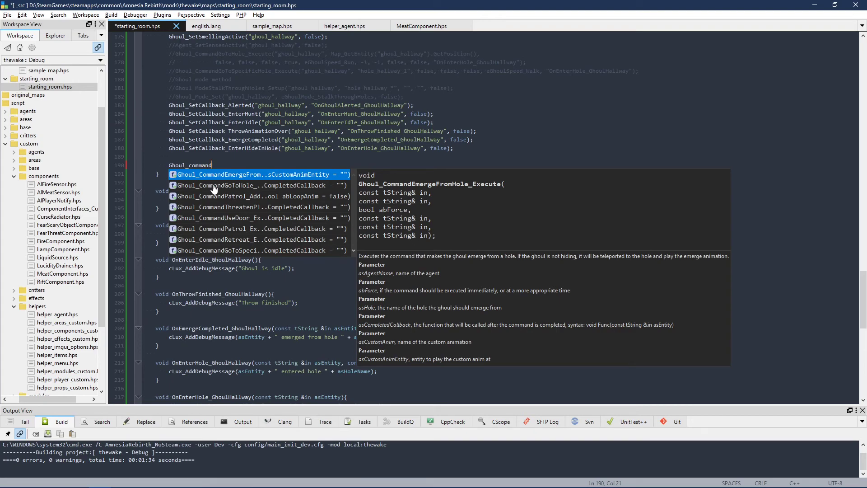
pyautogui.write('R')
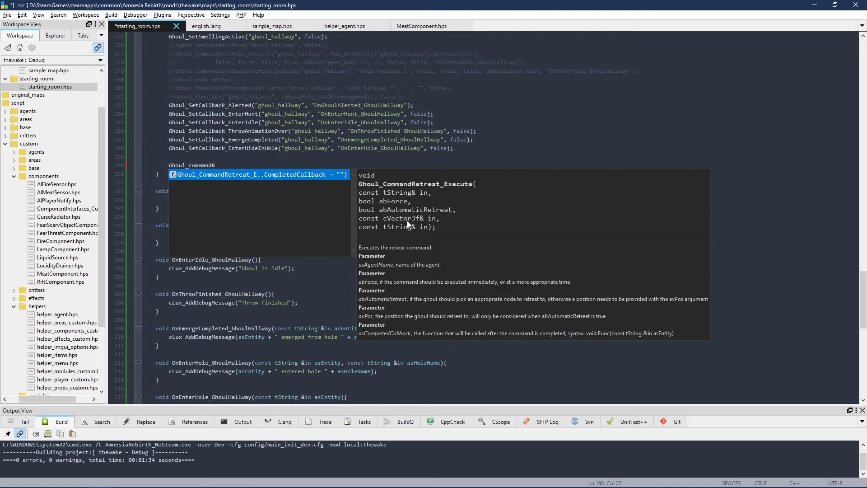
pyautogui.press('Return')
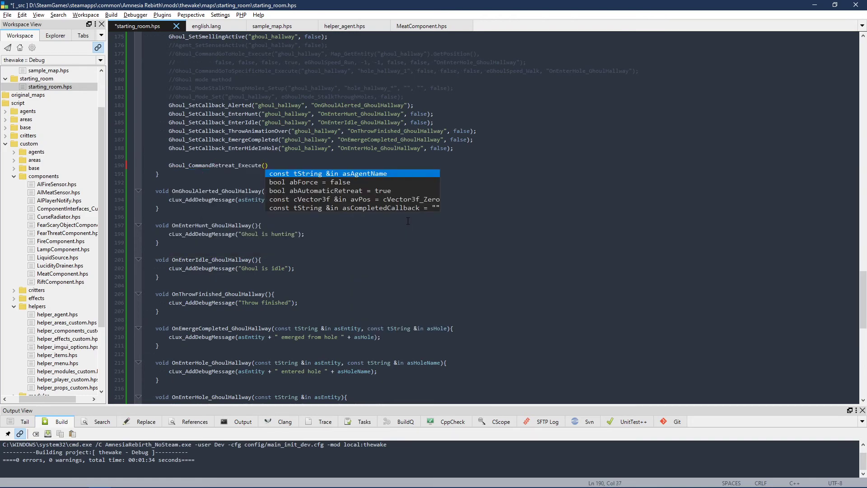
pyautogui.write('""')
pyautogui.write('ghoul_hall')
pyautogui.write('way')
pyautogui.write('",')
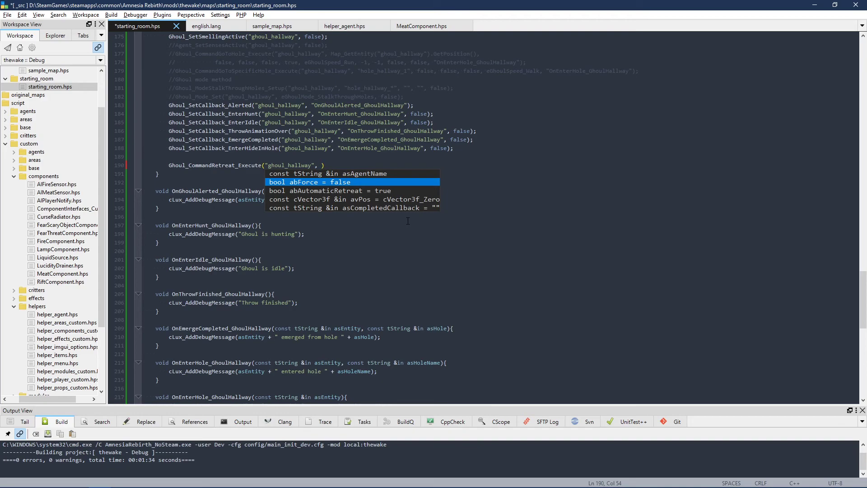
# Set the retreat command's abForce and abAutomaticRetreat arguments to false
pyautogui.write('false')
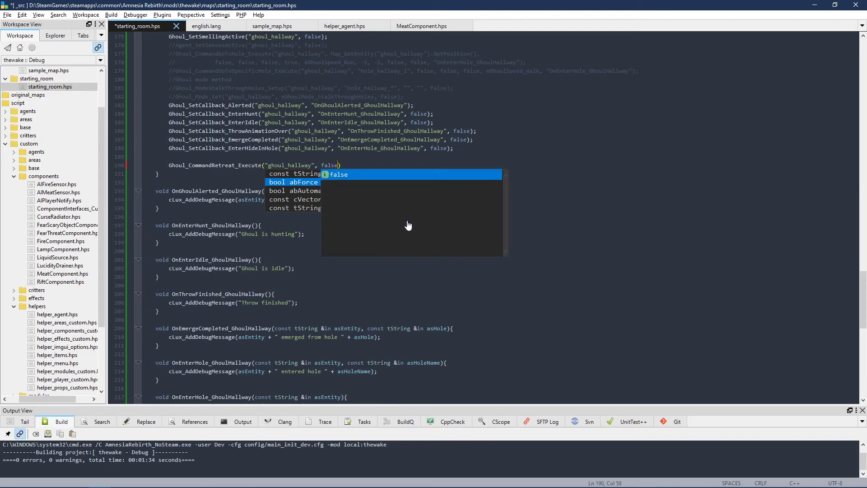
pyautogui.write(',')
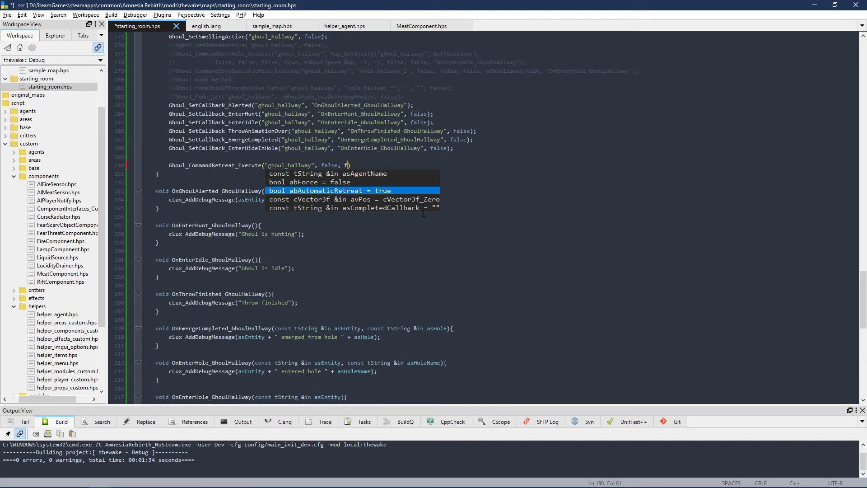
pyautogui.write('false')
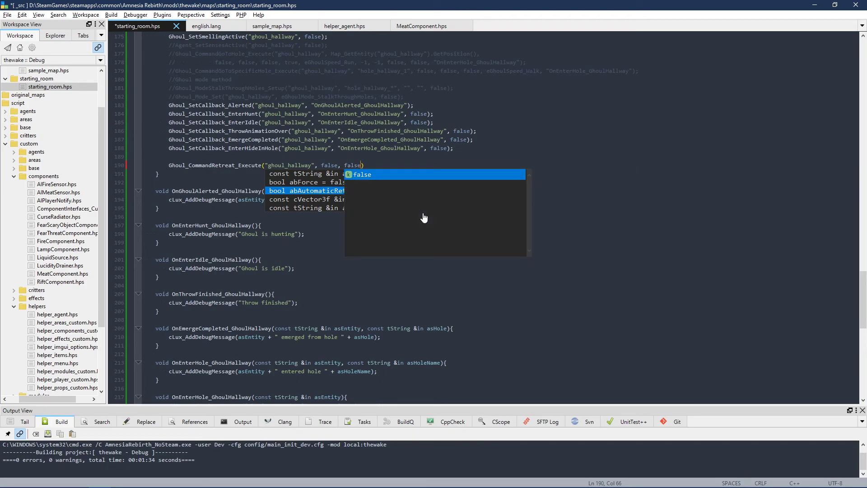
pyautogui.write(',')
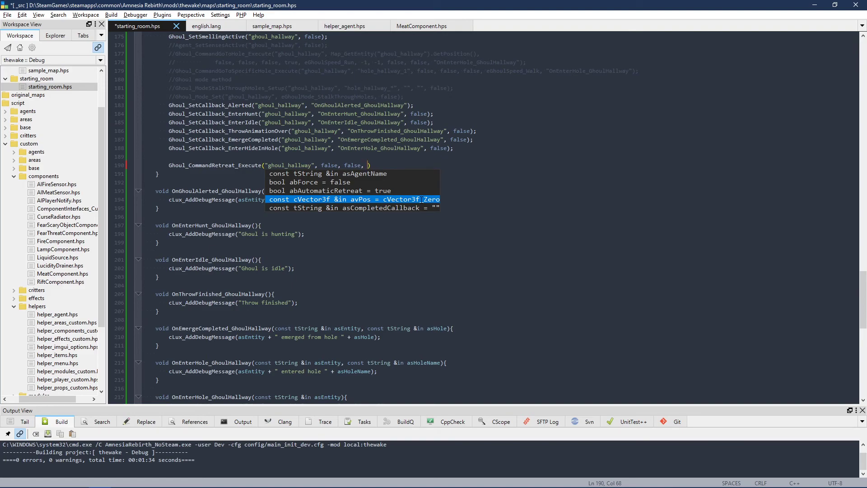
# Insert Map_GetEntity with an empty name string as the retreat command's position argument
pyautogui.write('Map.')
pyautogui.press('BackSpace')
pyautogui.click(370, 165)
pyautogui.hotkey('ctrl', 'space')
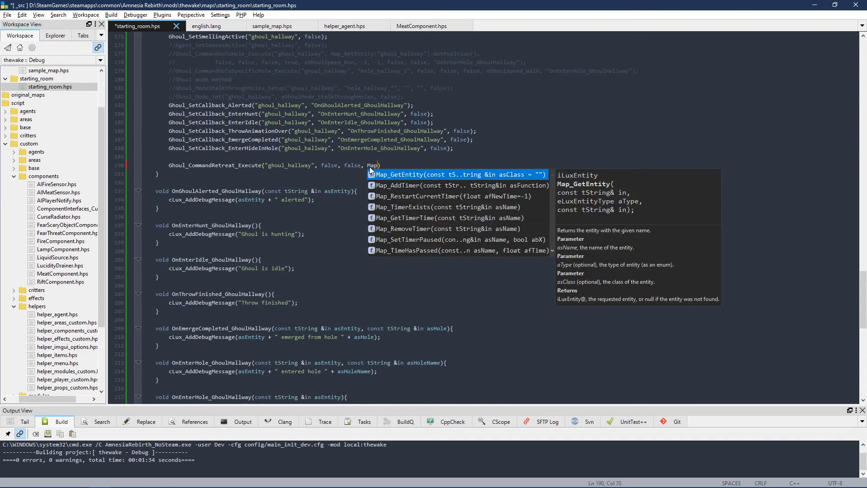
pyautogui.write('_G')
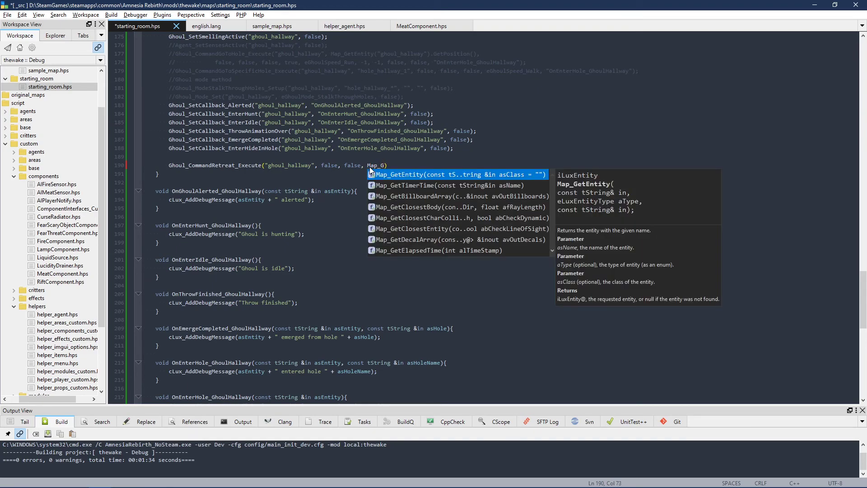
pyautogui.press('Return')
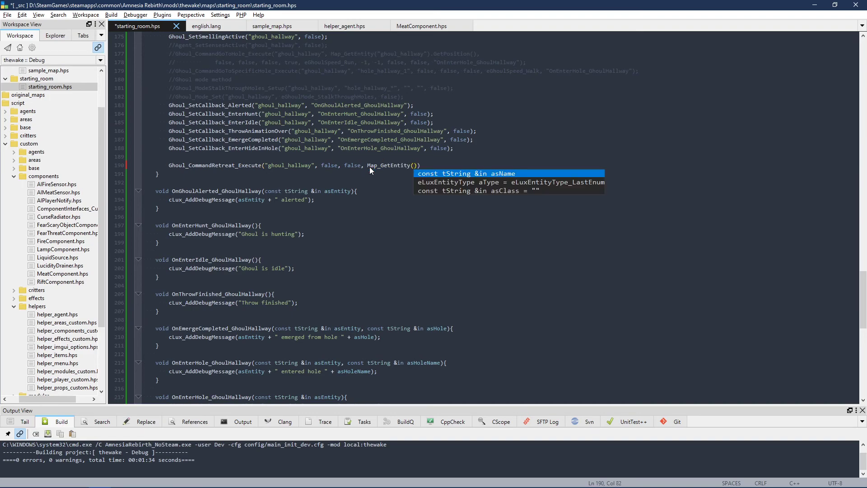
pyautogui.write('""re')
pyautogui.press('BackSpace')
pyautogui.press('BackSpace')
# Copy the hallway retreat area's name, retreat_area_1, from the level editor and paste it into the Map_GetEntity quotes in the code editor
pyautogui.click(115, 484)
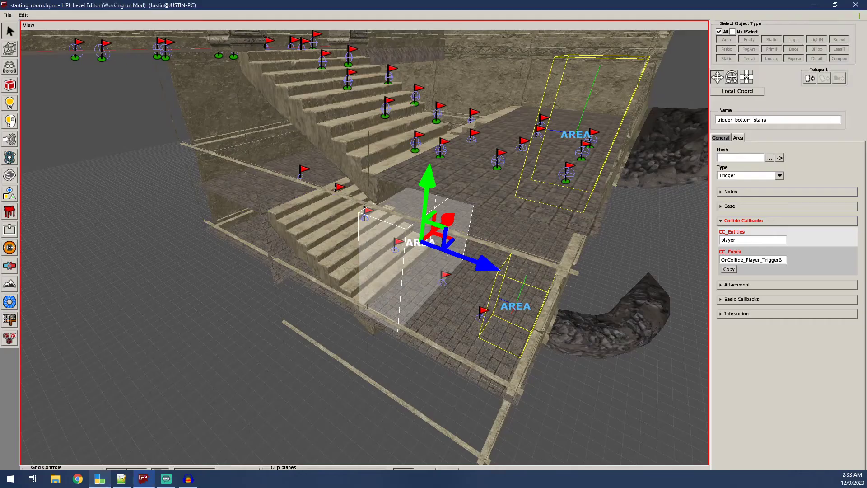
pyautogui.scroll(5, 375, 172)
pyautogui.keyDown('alt'); pyautogui.moveTo(359, 149); pyautogui.dragTo(317, 183); pyautogui.keyUp('alt')
pyautogui.click(304, 198)
pyautogui.doubleClick(741, 120)
pyautogui.hotkey('ctrl', 'c')
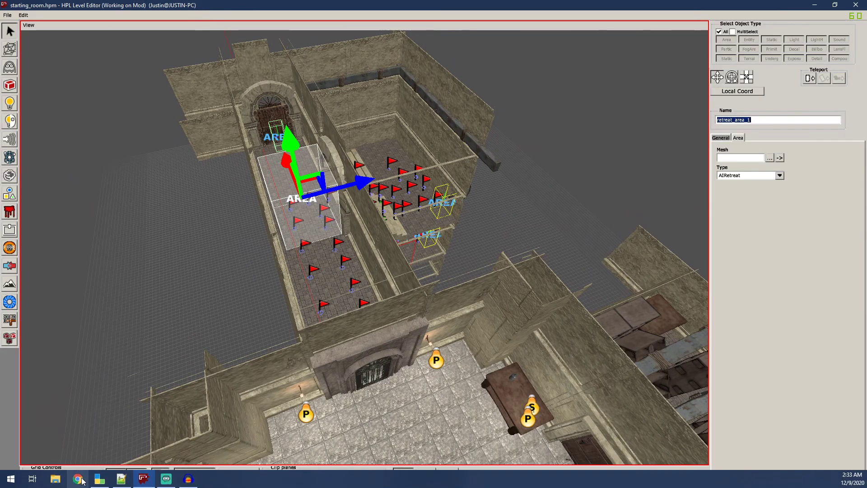
pyautogui.click(101, 479)
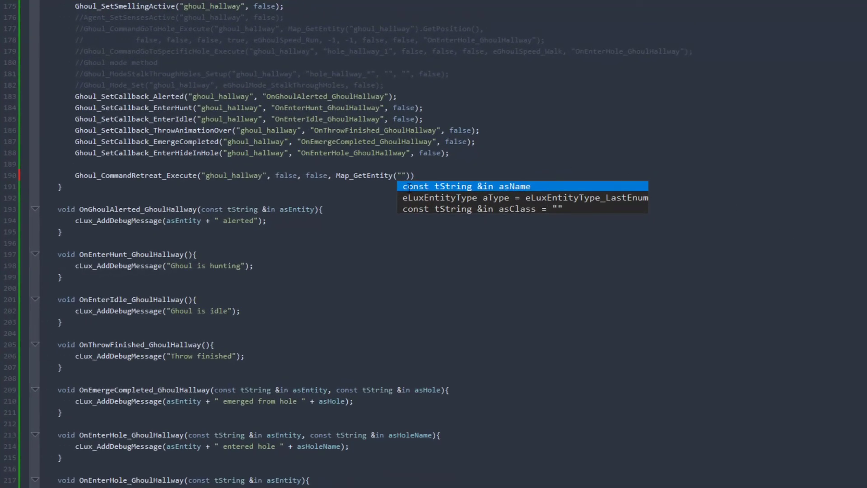
pyautogui.hotkey('ctrl', 'v')
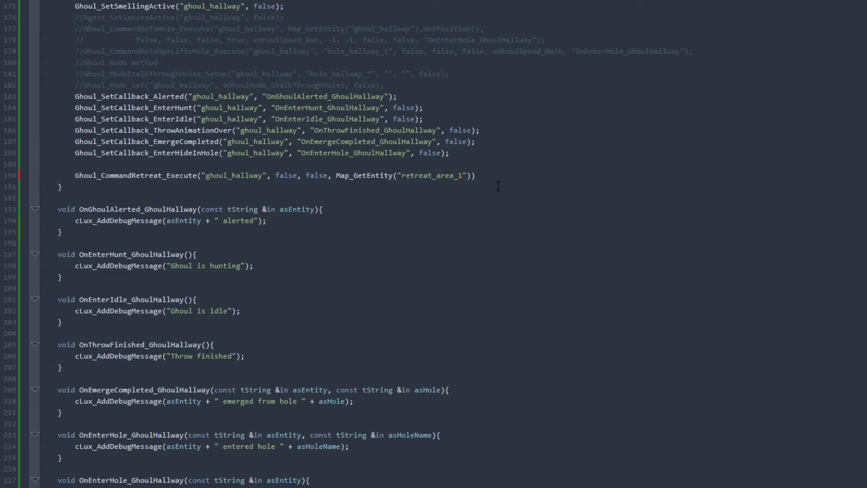
# Append .GetPosition() to Map_GetEntity, add "OnRetreatCompleted_GhoulHallway" as the completed callback, and end the statement with a semicolon
pyautogui.press('End')
pyautogui.write('.ge')
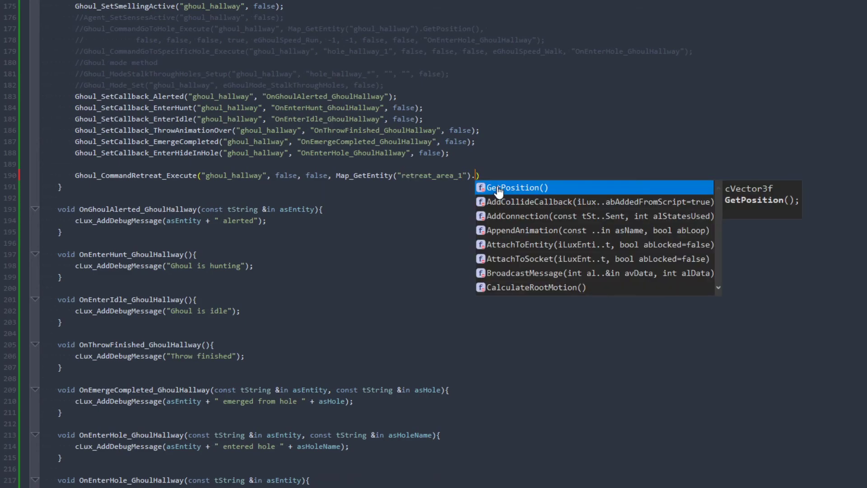
pyautogui.doubleClick(498, 190)
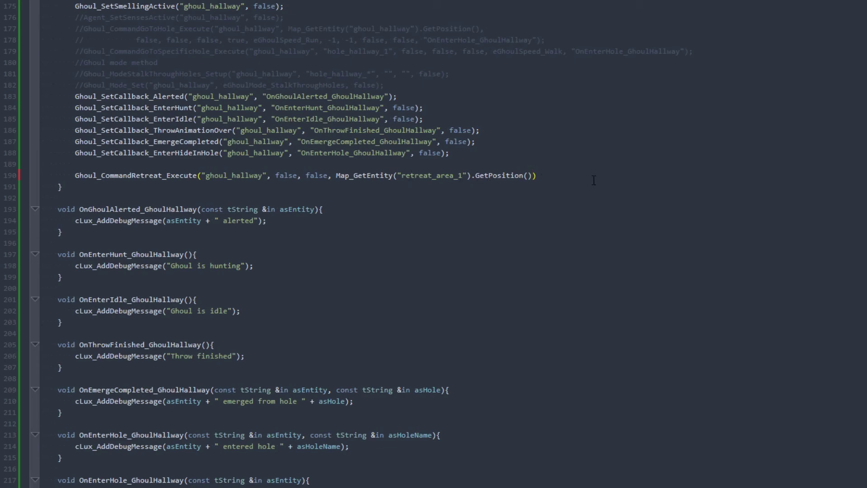
pyautogui.write(',')
pyautogui.write('").GetPosition(), "OnRetreatCompleted_GhoulHallway')
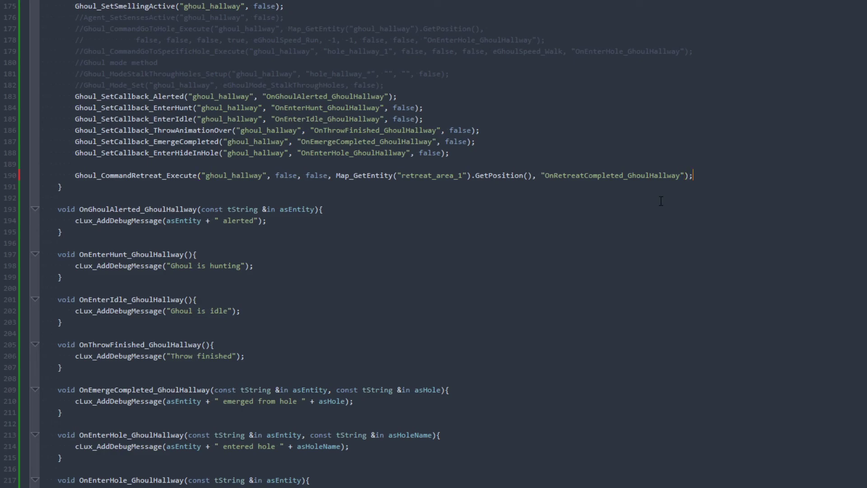
pyautogui.press('End')
# Add two blank lines below the closing brace of OnTimer_HallwayGhoulSpawn
pyautogui.click(182, 189)
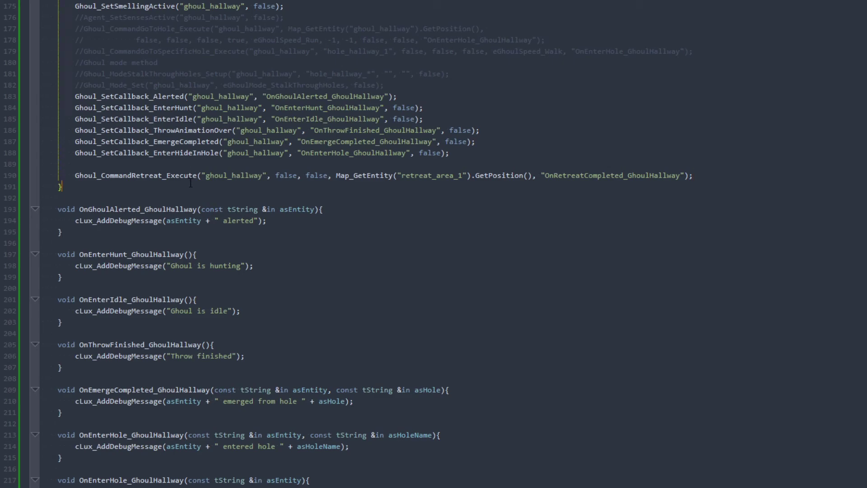
pyautogui.press('Return')
pyautogui.press('Return')
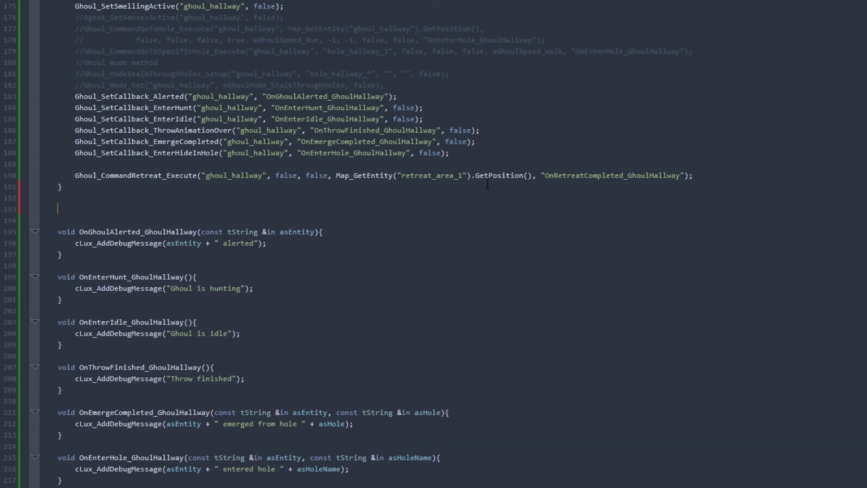
# Highlight the OnRetreatCompleted_GhoulHallway callback name in the retreat command to review it
pyautogui.moveTo(80, 175); pyautogui.dragTo(518, 168)
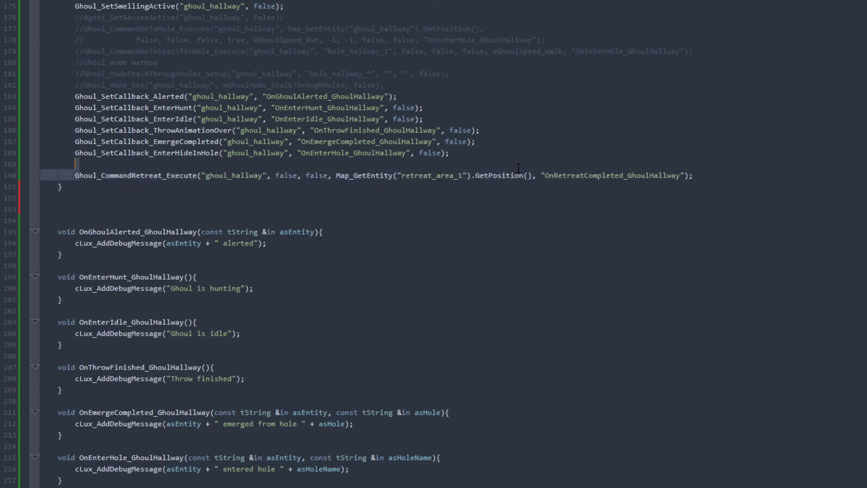
pyautogui.click(568, 176)
pyautogui.click(678, 176)
pyautogui.moveTo(678, 176); pyautogui.dragTo(554, 176)
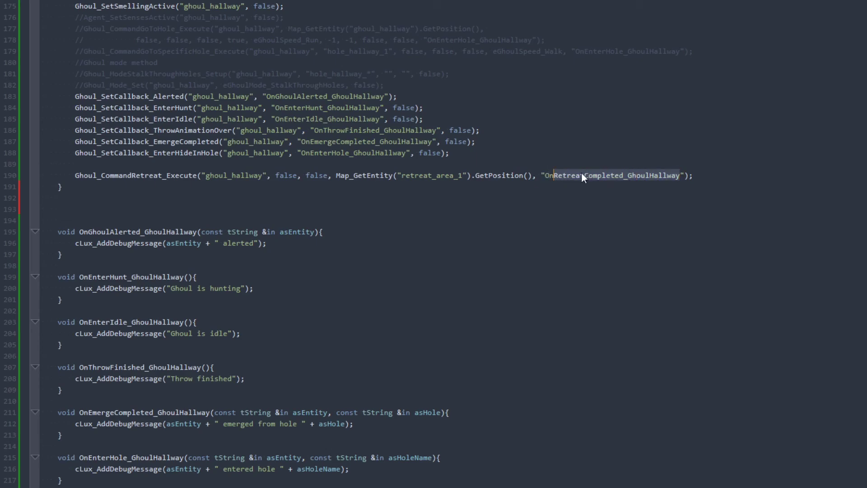
pyautogui.click(581, 176)
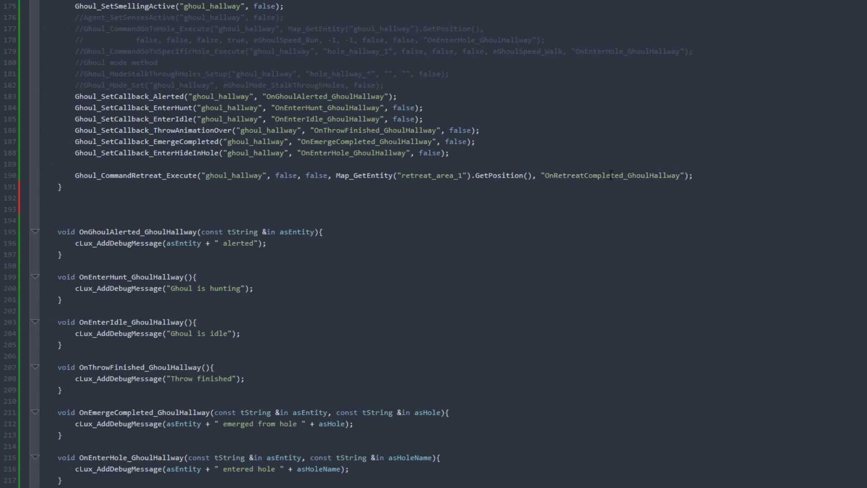
pyautogui.doubleClick(609, 176)
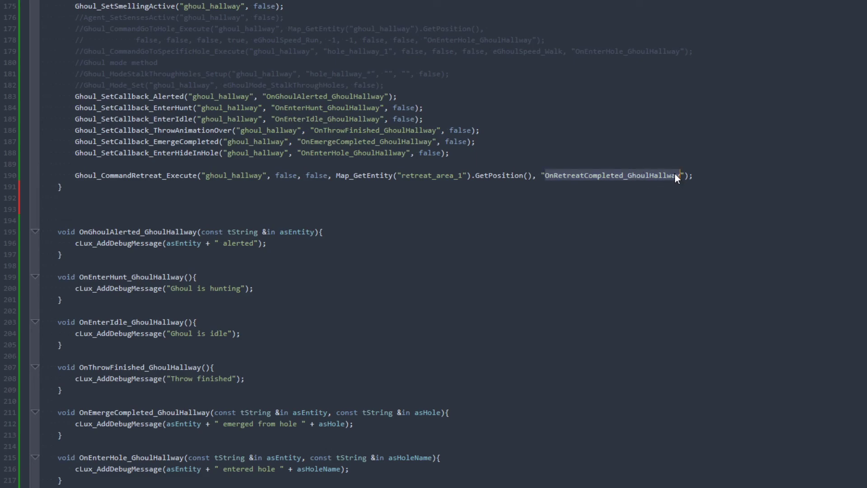
# Declare an empty void function OnRetreatCompleted_GhoulHallway below OnTimer_HallwayGhoulSpawn, copying its name from the retreat command
pyautogui.click(246, 207)
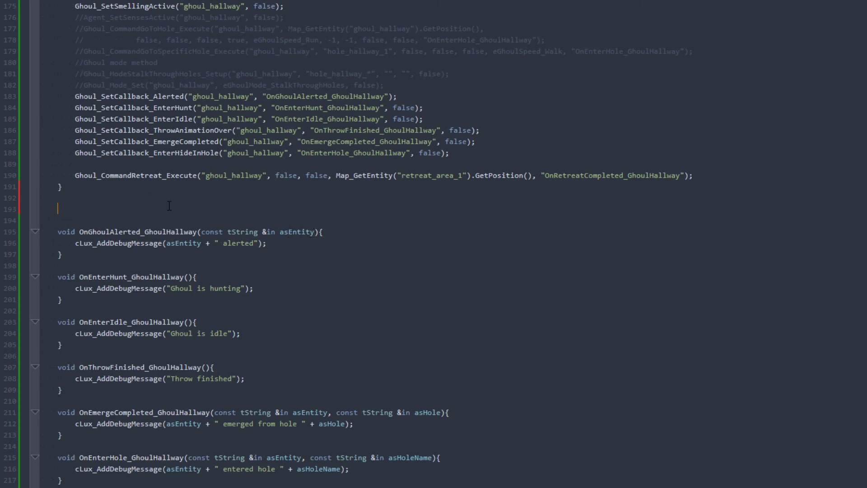
pyautogui.write('void')
pyautogui.doubleClick(590, 175)
pyautogui.hotkey('ctrl', 'c')
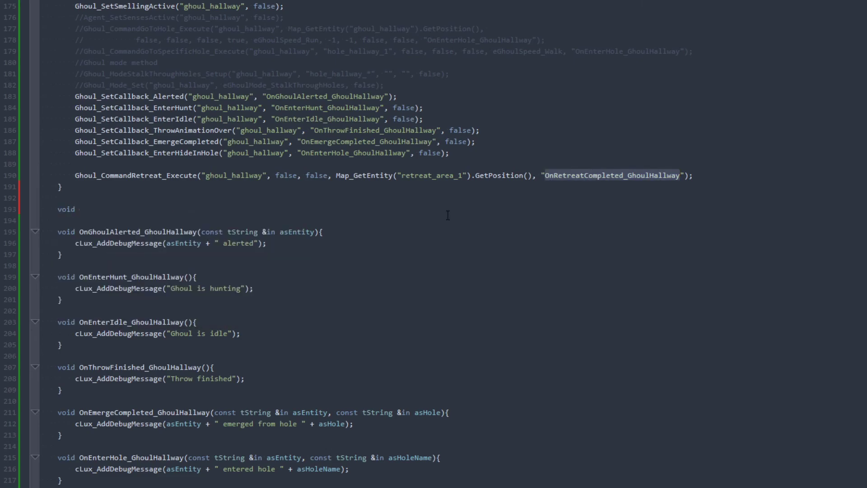
pyautogui.click(114, 209)
pyautogui.hotkey('ctrl', 'v')
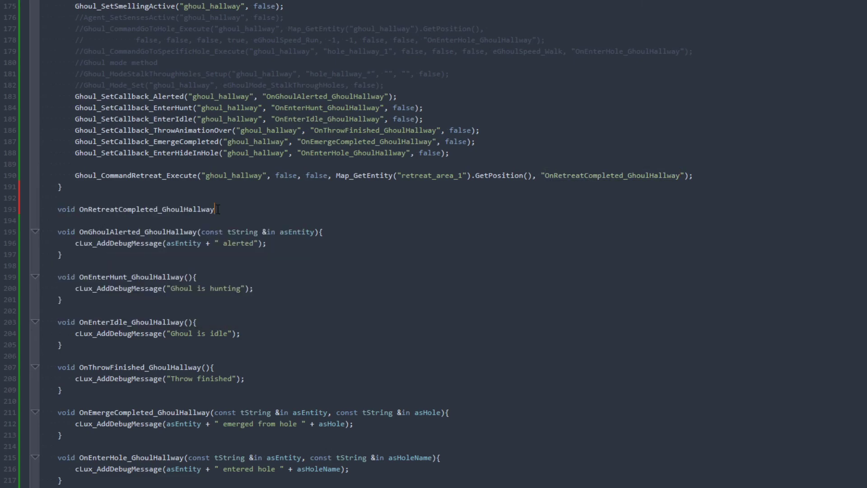
pyautogui.write('(){')
pyautogui.press('Return')
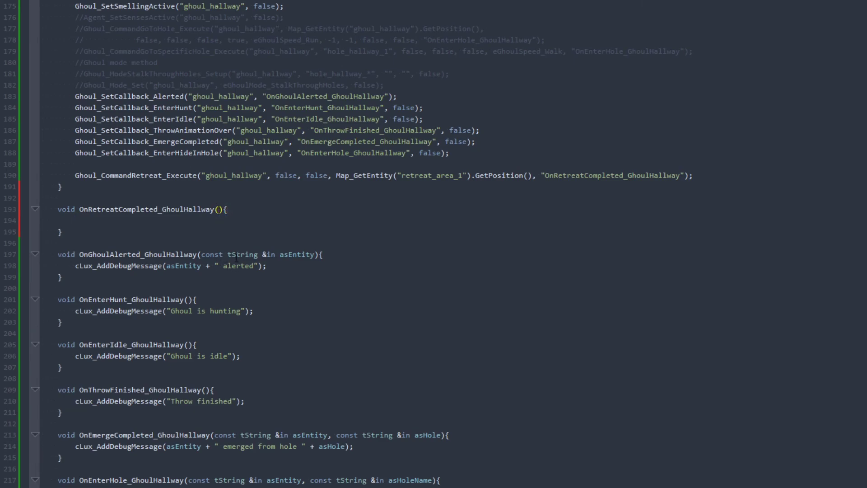
# Give OnRetreatCompleted_GhoulHallway the parameter const tString &in asEntity
pyautogui.write('const ')
pyautogui.write('tString')
pyautogui.write(' &')
pyautogui.write('in as')
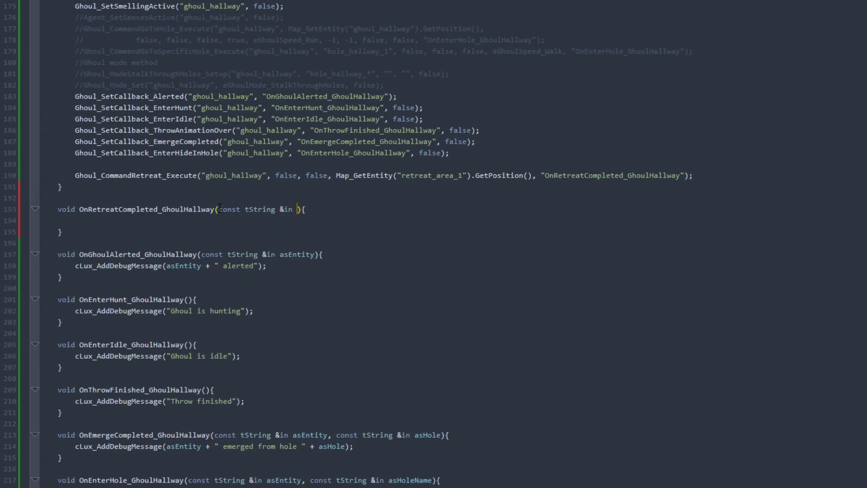
pyautogui.write('Entity')
# Copy the cLux_AddDebugMessage line from OnEnterHunt_GhoulHallway into the body of OnRetreatCompleted_GhoulHallway
pyautogui.click(238, 224)
pyautogui.write('cl')
pyautogui.press('BackSpace')
pyautogui.press('BackSpace')
pyautogui.moveTo(255, 311); pyautogui.dragTo(76, 312)
pyautogui.hotkey('ctrl', 'c')
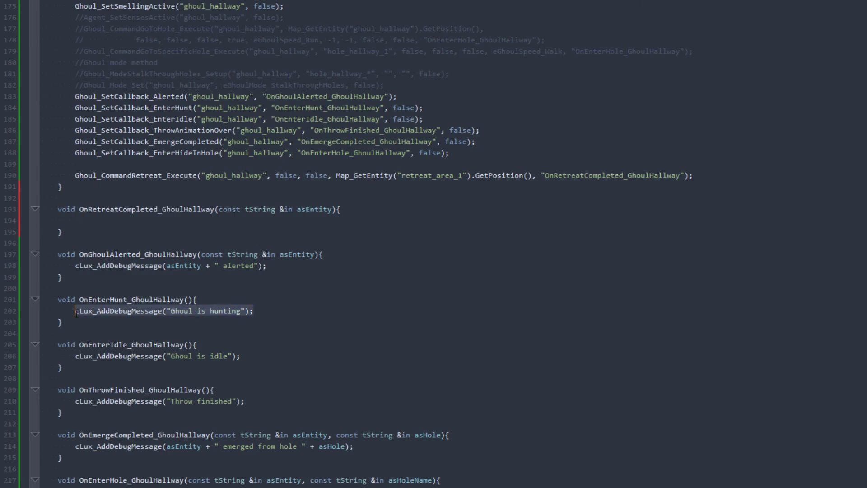
pyautogui.click(139, 222)
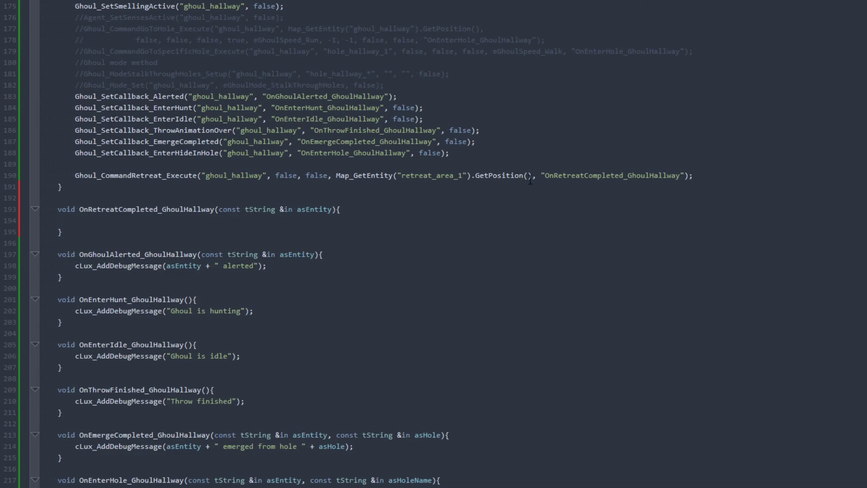
pyautogui.hotkey('ctrl', 'v')
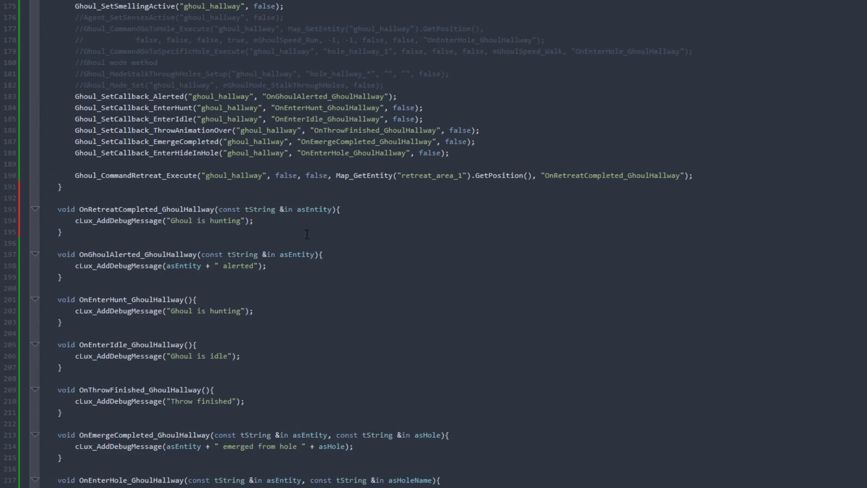
# Change the pasted debug message text to "Ghoul retreat successful"
pyautogui.press('Left')
pyautogui.hotkey('shift', 'Left')
pyautogui.hotkey('shift', 'Left')
pyautogui.hotkey('shift', 'Left')
pyautogui.hotkey('shift', 'Left')
pyautogui.hotkey('shift', 'Left')
pyautogui.hotkey('shift', 'Left')
pyautogui.hotkey('shift', 'Left')
pyautogui.hotkey('shift', 'Left')
pyautogui.hotkey('shift', 'Left')
pyautogui.hotkey('shift', 'Left')
pyautogui.hotkey('shift', 'Left')
pyautogui.hotkey('shift', 'Left')
pyautogui.hotkey('shift', 'Left')
pyautogui.hotkey('shift', 'Left')
pyautogui.hotkey('shift', 'Left')
pyautogui.hotkey('shift', 'Left')
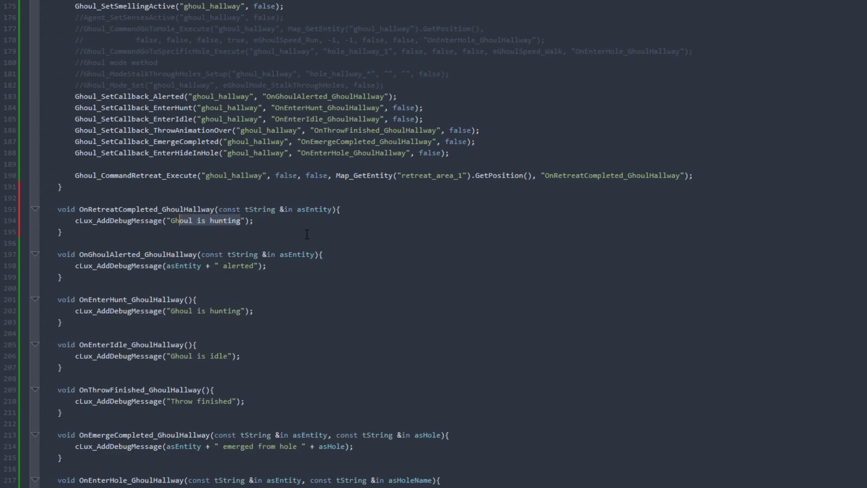
pyautogui.write('Ghoul')
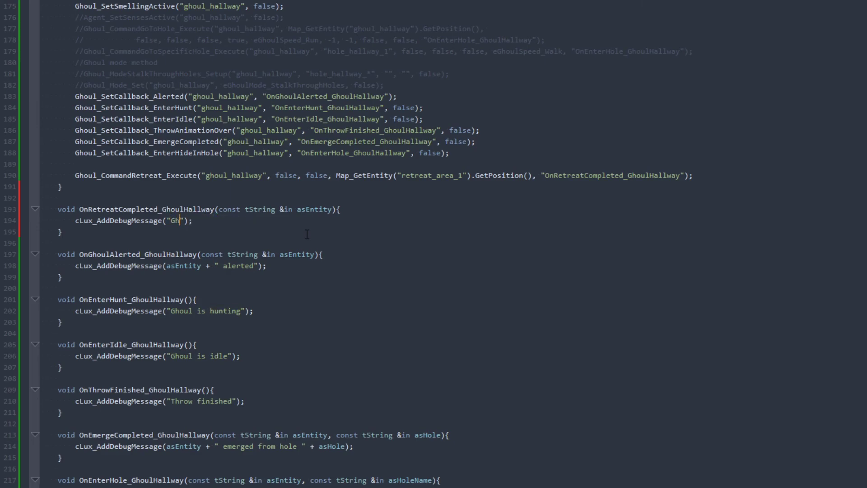
pyautogui.write(' retreat successful')
pyautogui.click(737, 179)
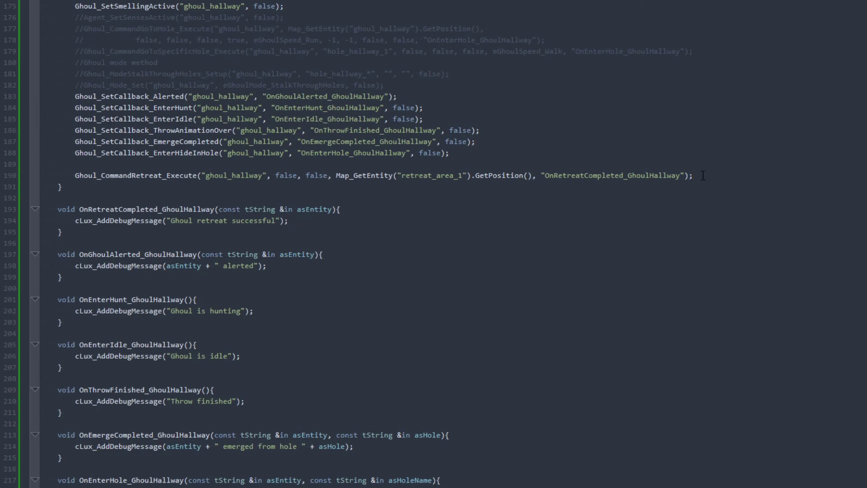
pyautogui.click(393, 189)
pyautogui.scroll(3, 413, 194)
pyautogui.scroll(-3, 422, 235)
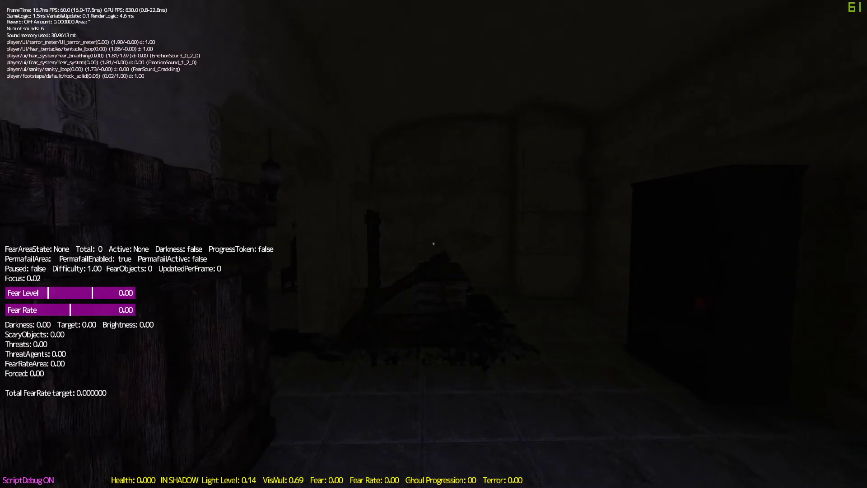
# Test the map in the running game by opening the barred gate and walking through it
pyautogui.press('w')
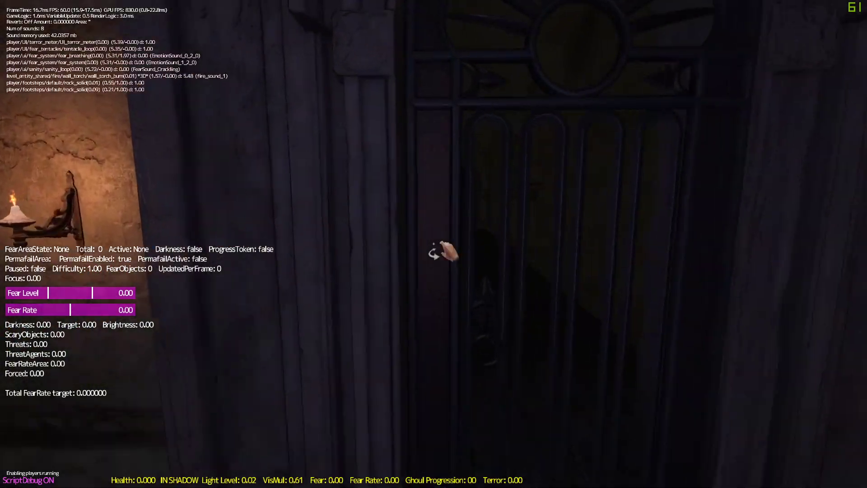
pyautogui.moveTo(434, 244); pyautogui.dragTo(433, 244)
pyautogui.press('w')
pyautogui.press('w')
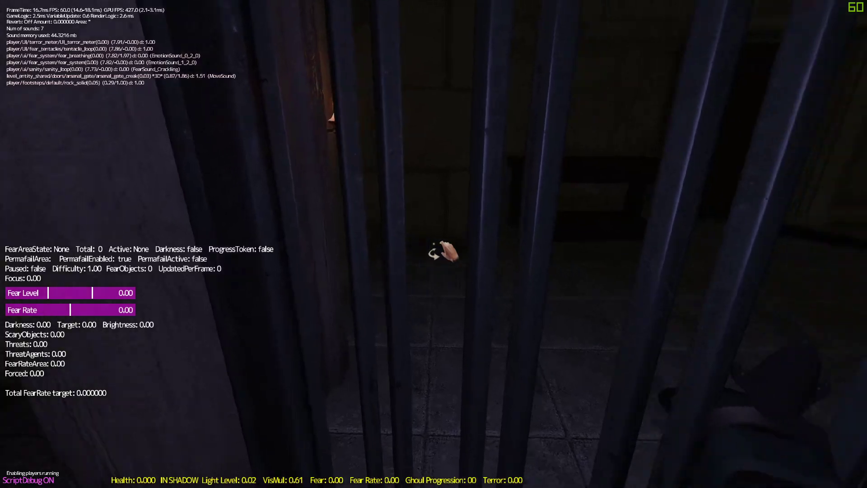
pyautogui.press('w')
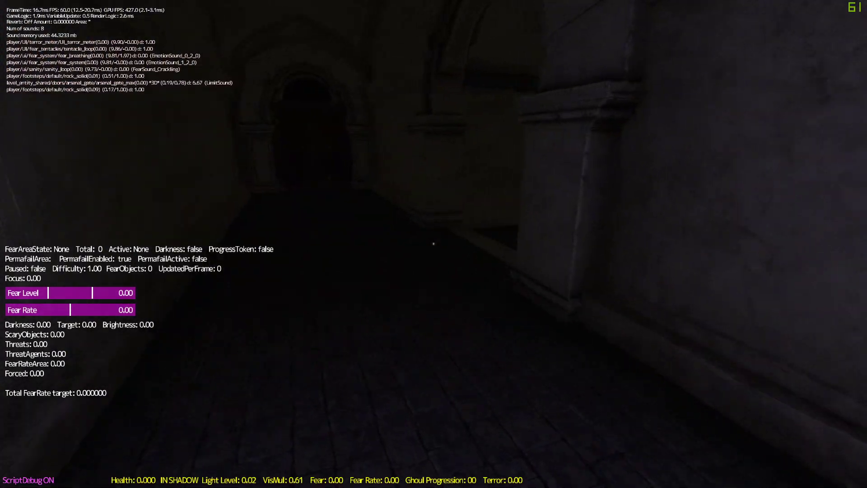
# Walk through the dark corridor and stairwell to the hallway columns to check the ghoul's spawn
pyautogui.press('w')
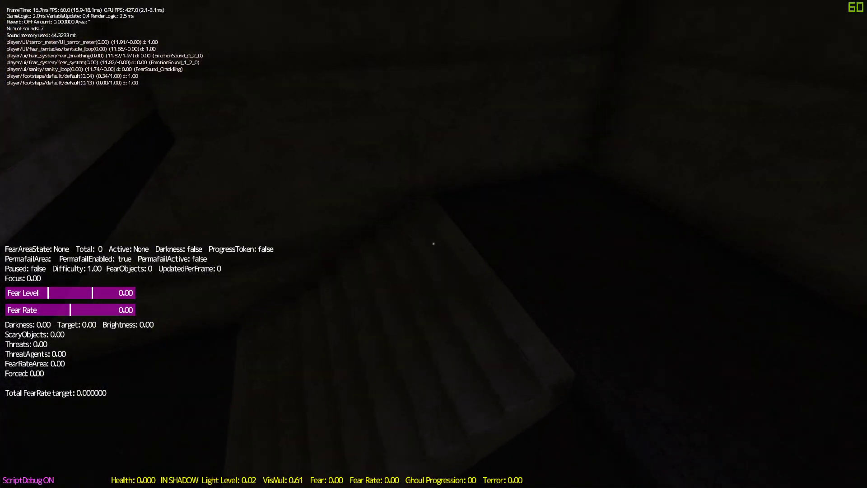
pyautogui.press('w')
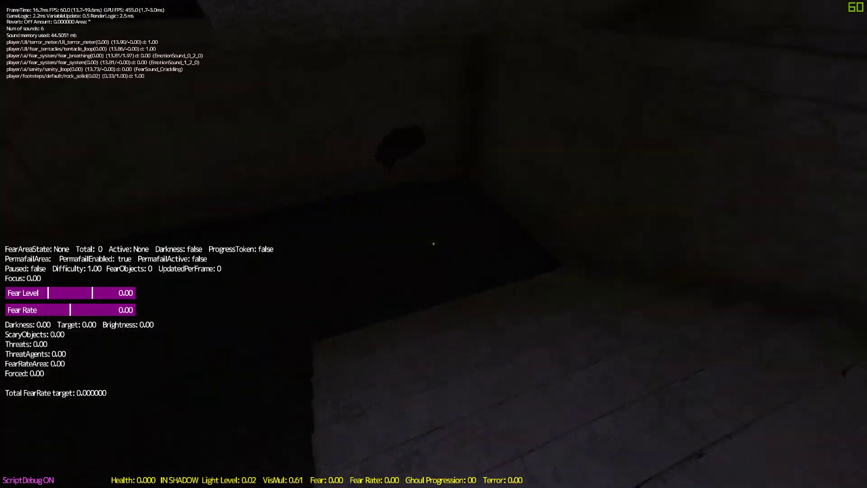
pyautogui.press('w')
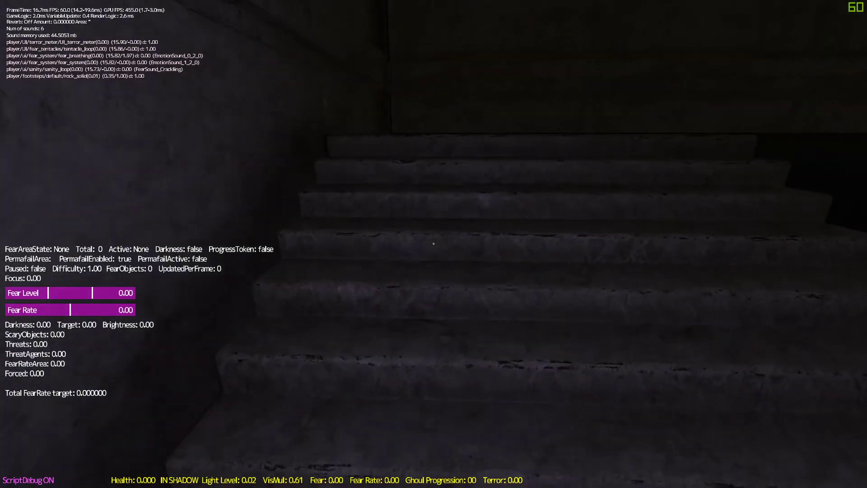
pyautogui.press('w')
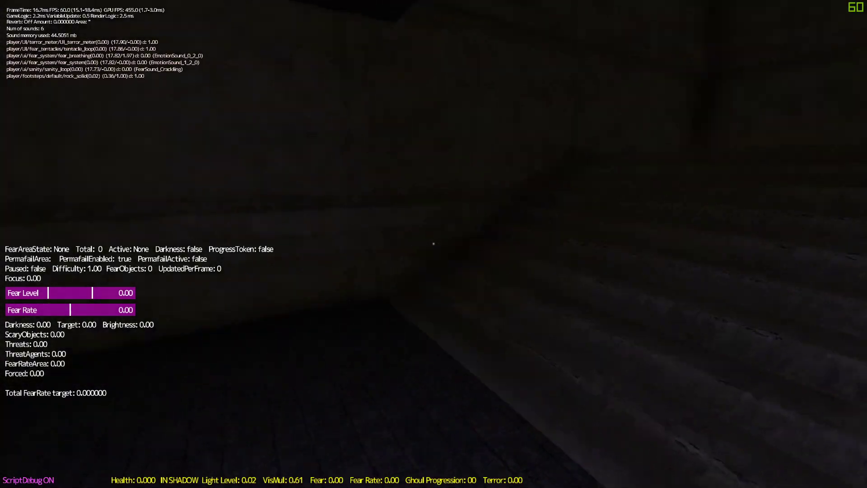
pyautogui.press('w')
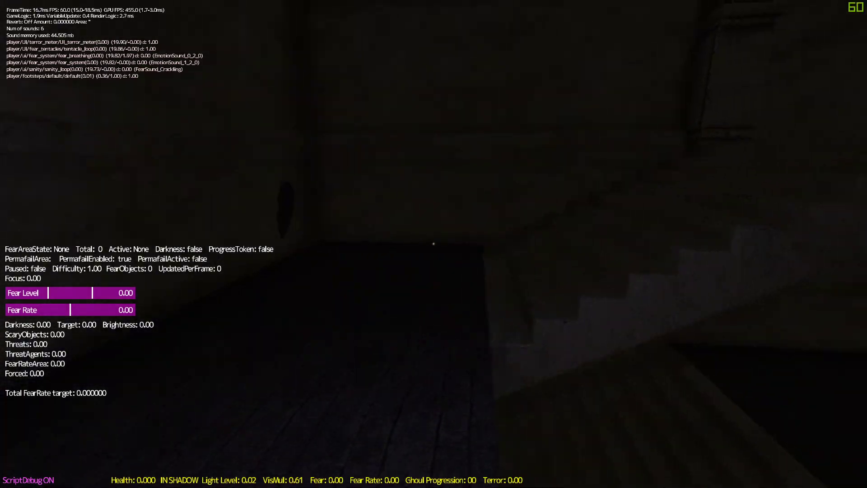
pyautogui.press('w')
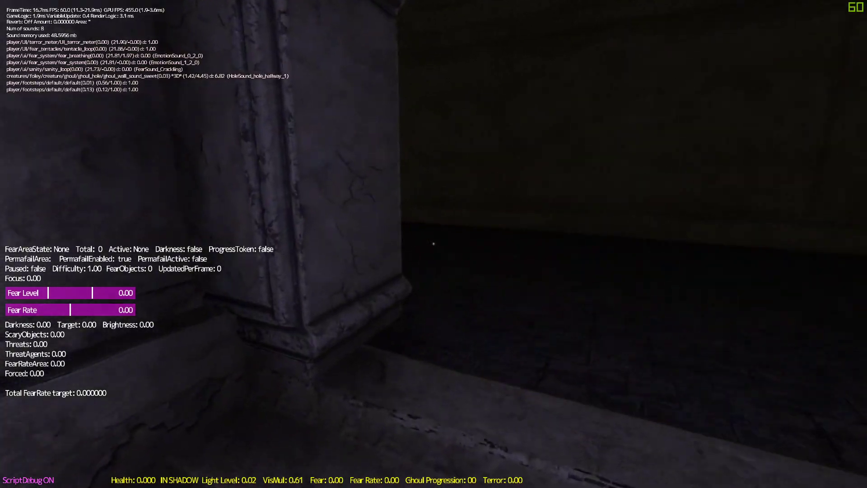
pyautogui.press('d')
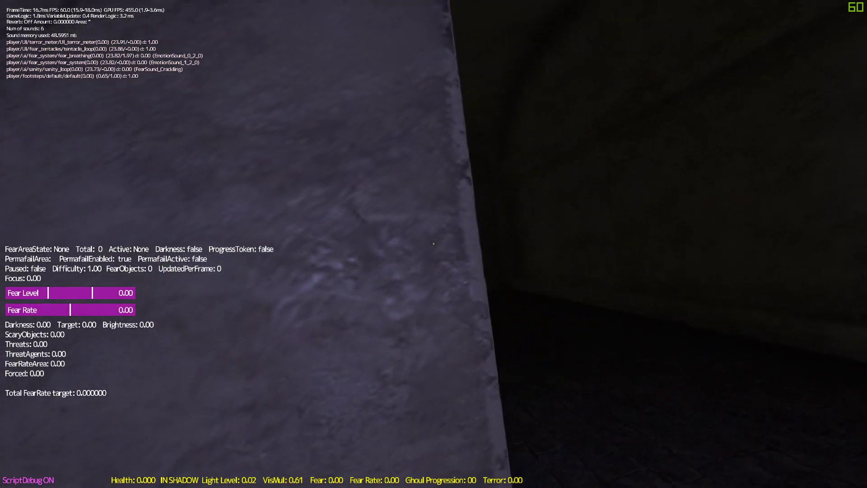
pyautogui.press('a')
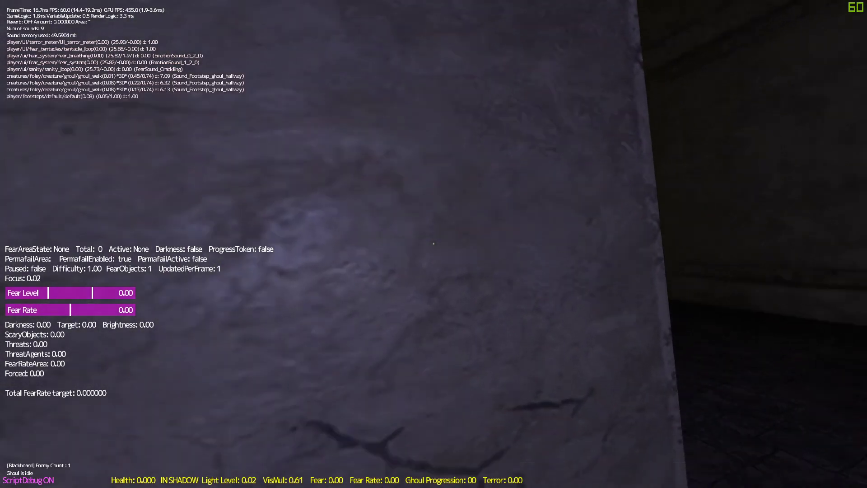
# Back away down the stairs, watch how the hallway ghoul carries out its retreat, and leave the game test
pyautogui.press('s')
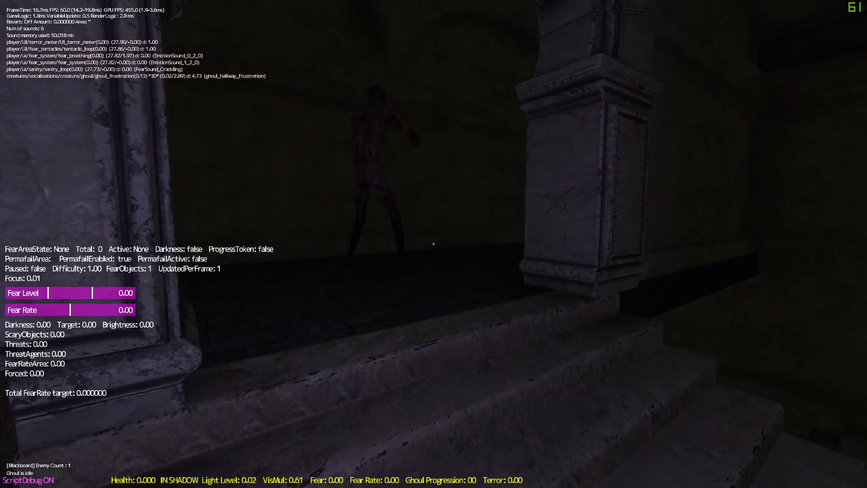
pyautogui.press('d')
pyautogui.press('s')
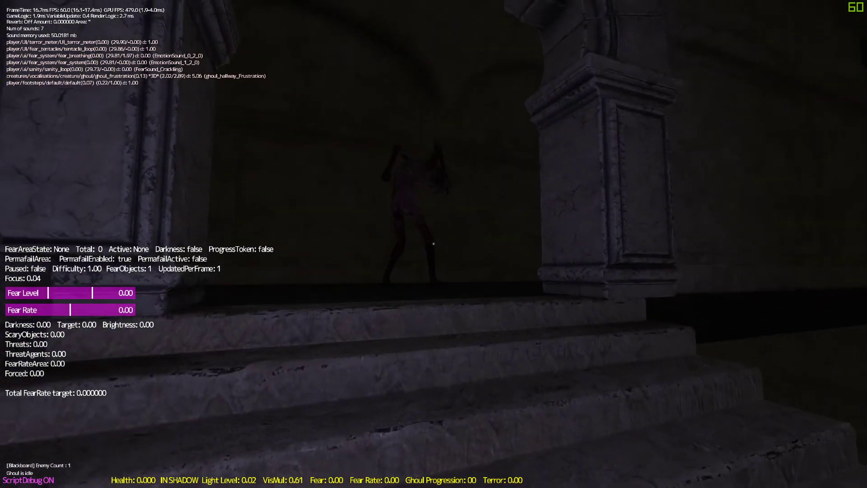
pyautogui.press('d')
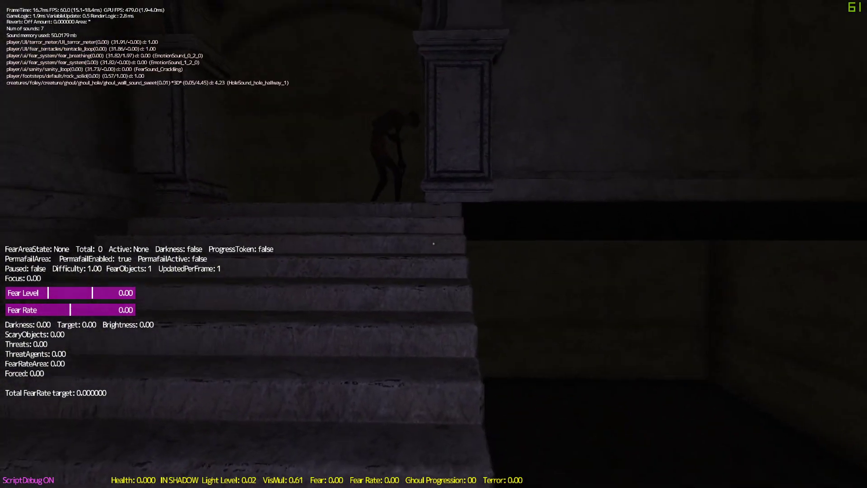
pyautogui.press('a')
pyautogui.press('a')
pyautogui.press('w')
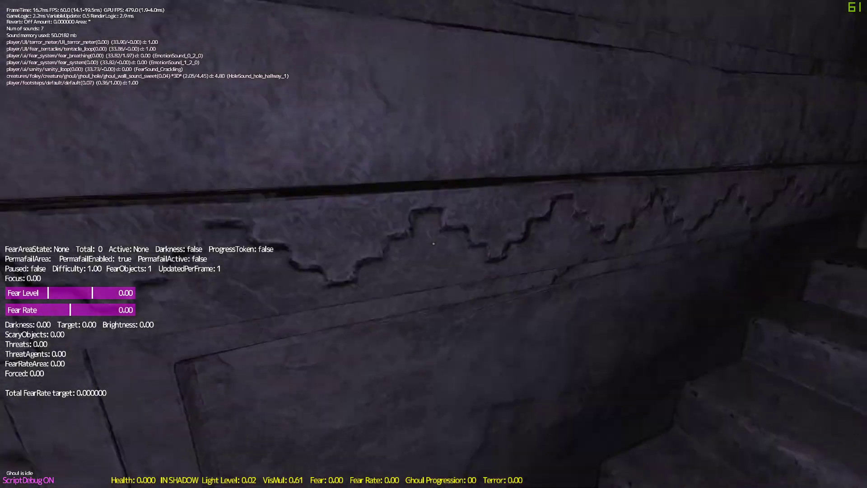
pyautogui.press('w')
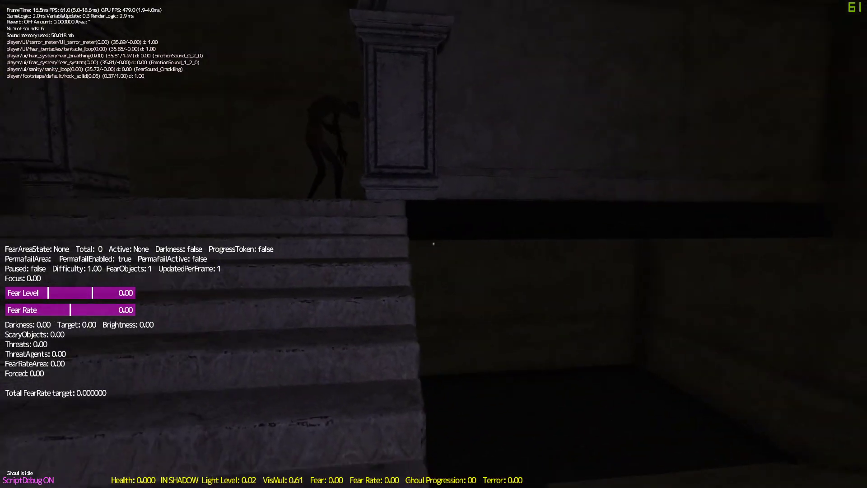
pyautogui.press('d')
pyautogui.press('d')
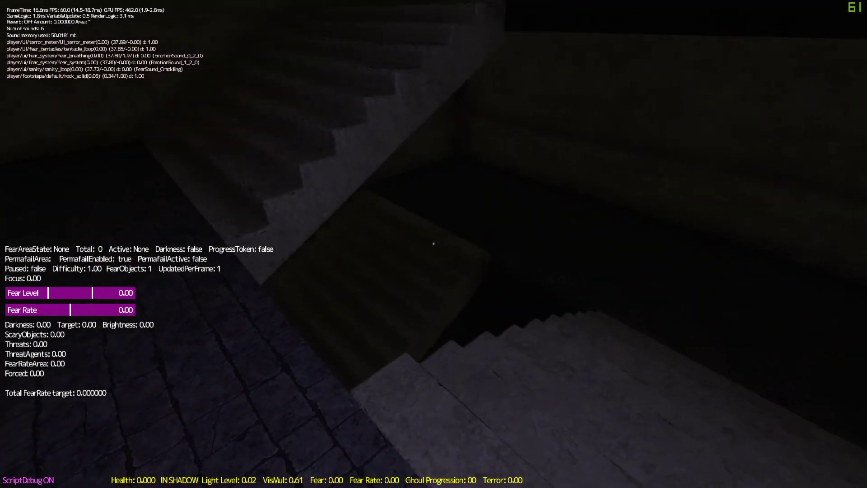
pyautogui.press('a')
pyautogui.press('a')
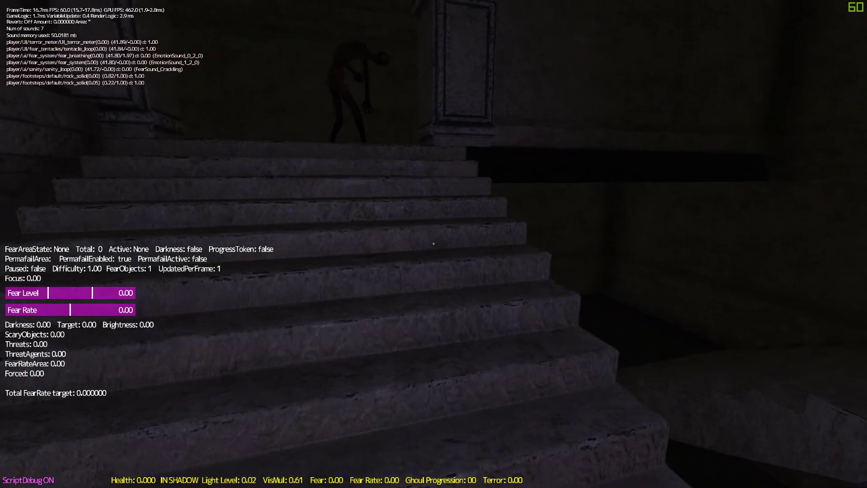
pyautogui.press('Escape')
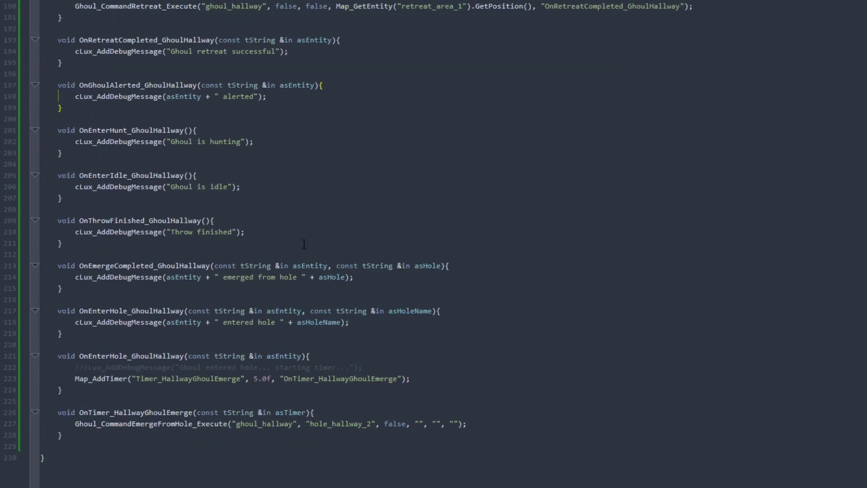
# Comment out the Ghoul_CommandRetreat_Execute line in OnTimer_HallwayGhoulSpawn
pyautogui.scroll(8, 192, 249)
pyautogui.scroll(-3, 192, 249)
pyautogui.scroll(3, 192, 249)
pyautogui.click(76, 276)
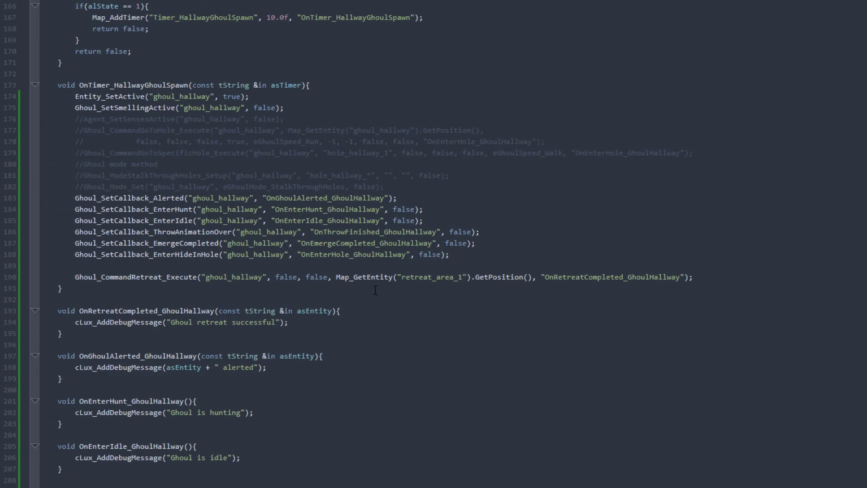
pyautogui.write('//')
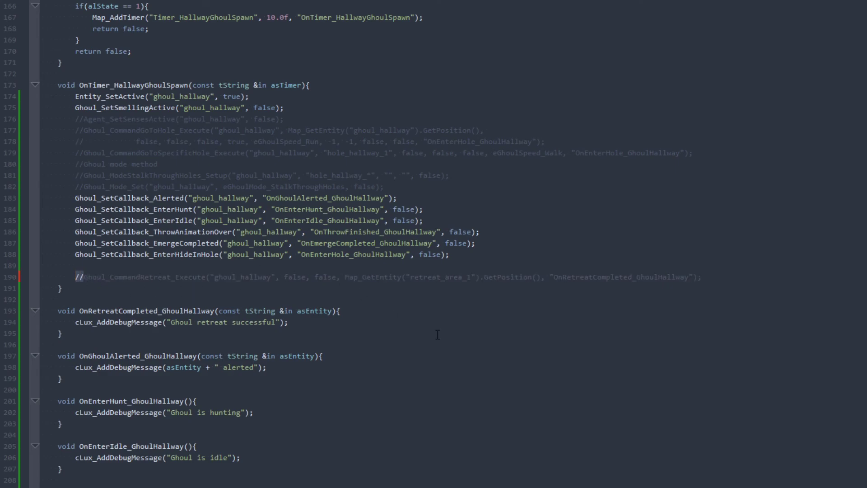
# Start a Ghoul_CommandTh… statement on a new line below the commented-out retreat command in OnTimer_HallwayGhoulSpawn
pyautogui.click(354, 277)
pyautogui.click(735, 278)
pyautogui.press('Return')
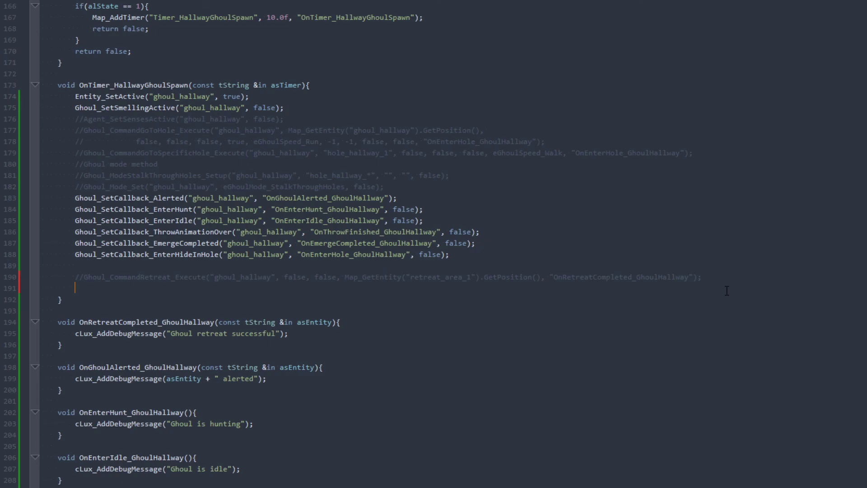
pyautogui.write('Ghoul_')
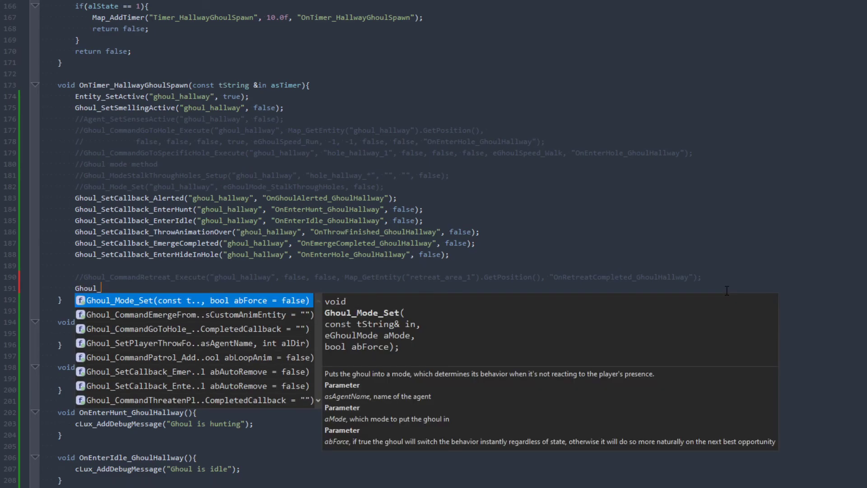
pyautogui.write('Command')
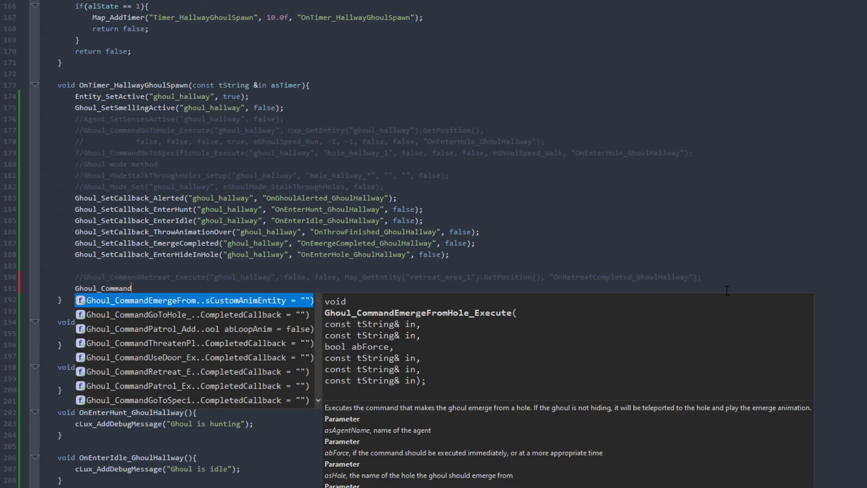
pyautogui.write('Th')
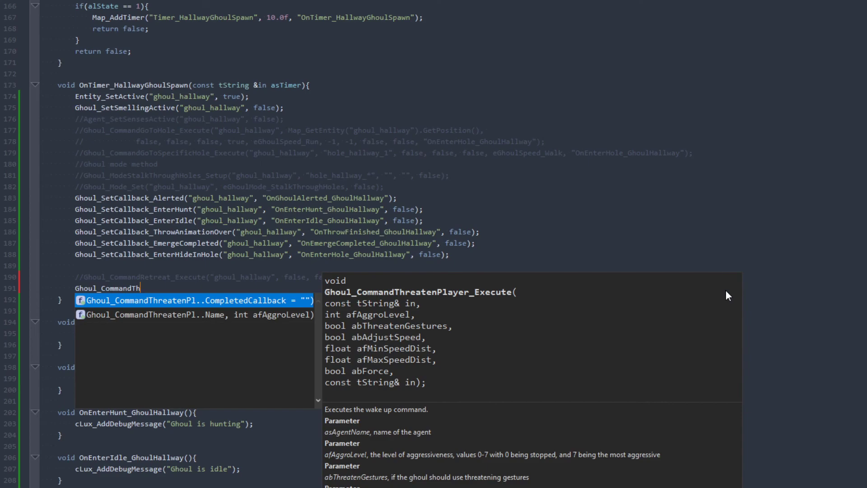
# Compare the code suggestions for Ghoul_CommandThreatenPlayer_Execute and Ghoul_CommandThreatenPlayer_SetAggressiveness
pyautogui.press('Down')
pyautogui.press('Up')
pyautogui.press('Down')
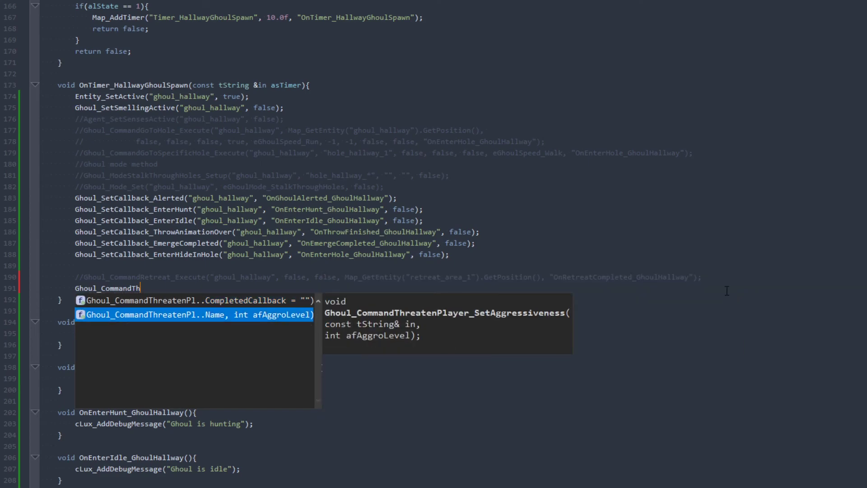
pyautogui.press('Up')
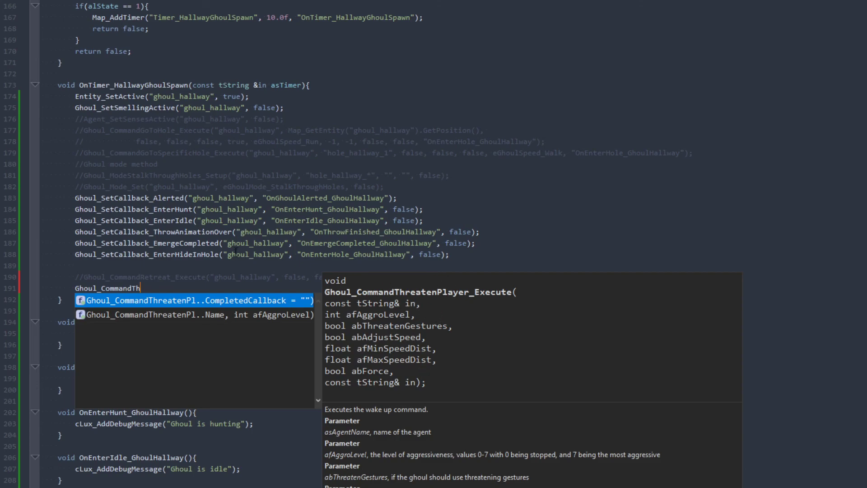
pyautogui.press('Down')
pyautogui.click(367, 209)
pyautogui.scroll(-6, 347, 216)
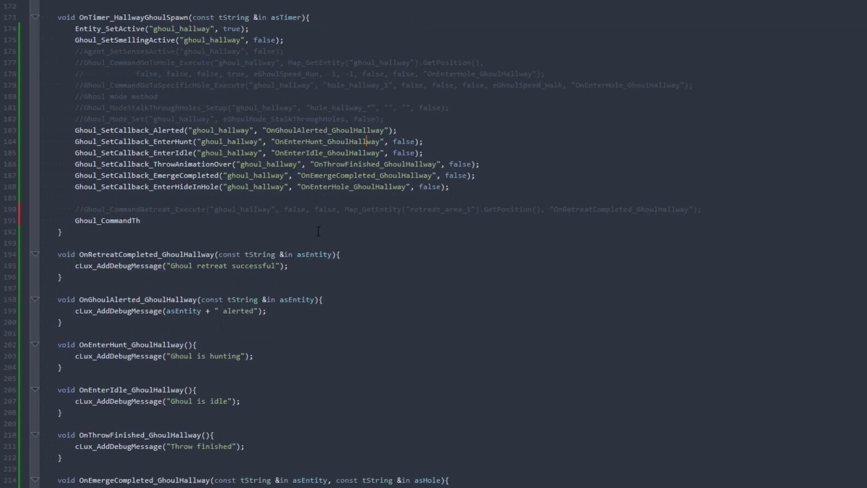
pyautogui.scroll(-1, 299, 197)
# Replace the partial Ghoul_CommandTh text with a completed Ghoul_CommandThreatenPlayer_Execute call, checking its parameter descriptions
pyautogui.moveTo(143, 51); pyautogui.dragTo(75, 48)
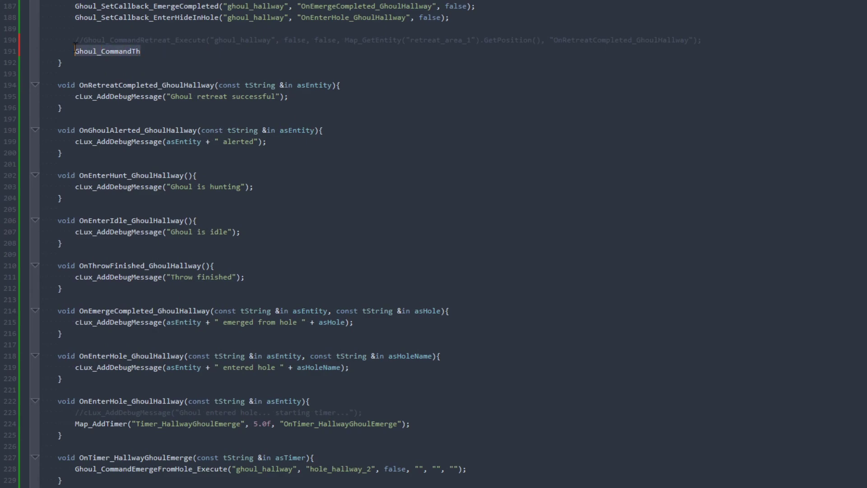
pyautogui.write('Ghoul_Comm')
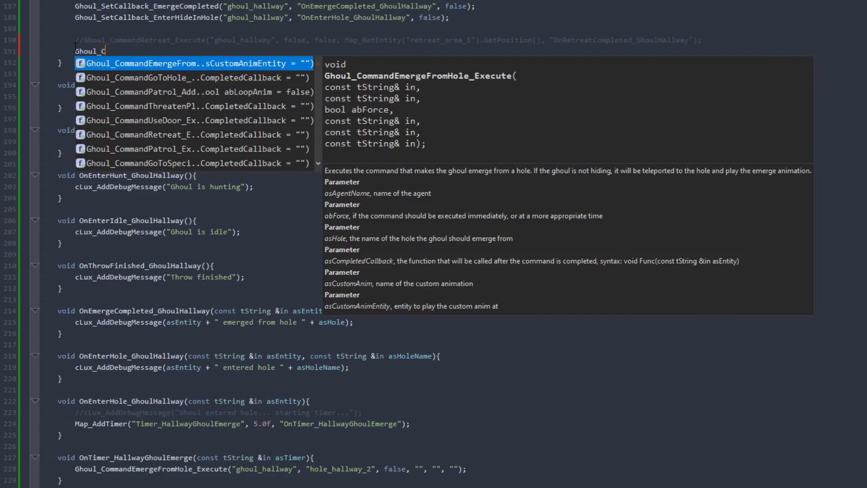
pyautogui.write('andTh')
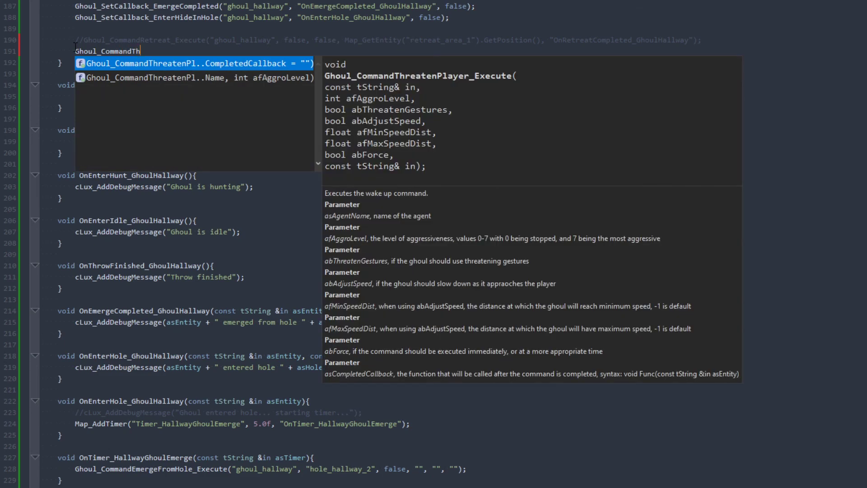
pyautogui.press('Down')
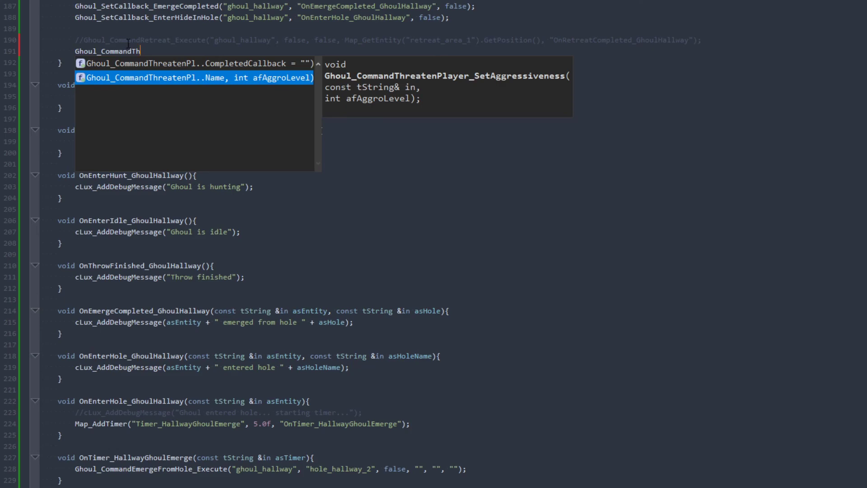
pyautogui.press('Up')
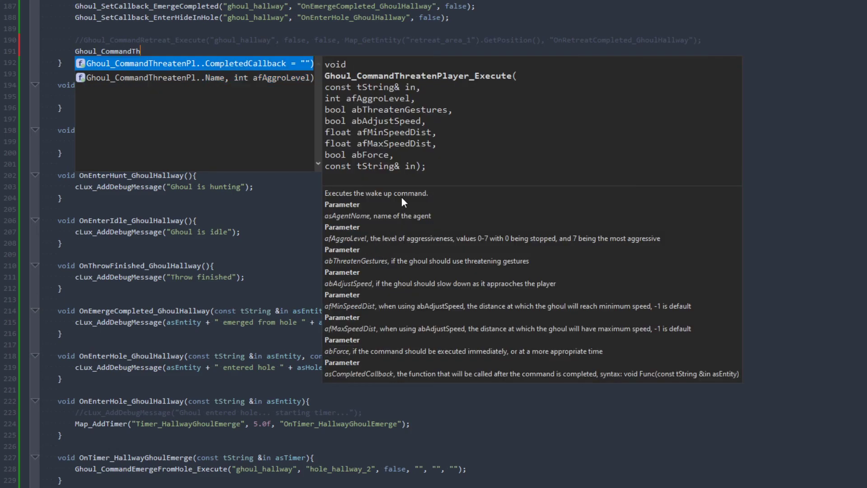
pyautogui.press('Down')
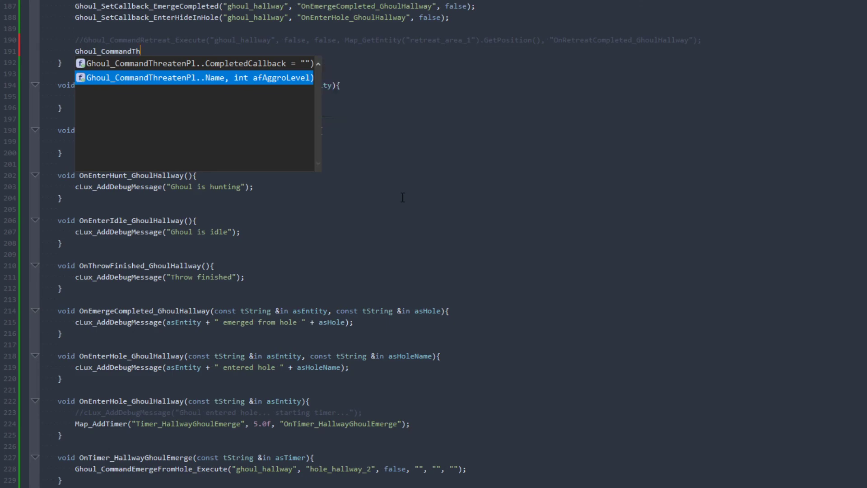
pyautogui.press('Up')
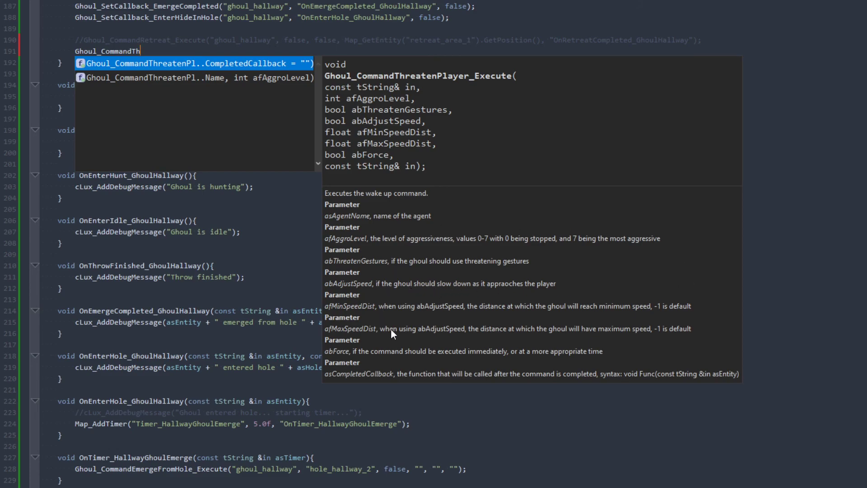
pyautogui.press('Return')
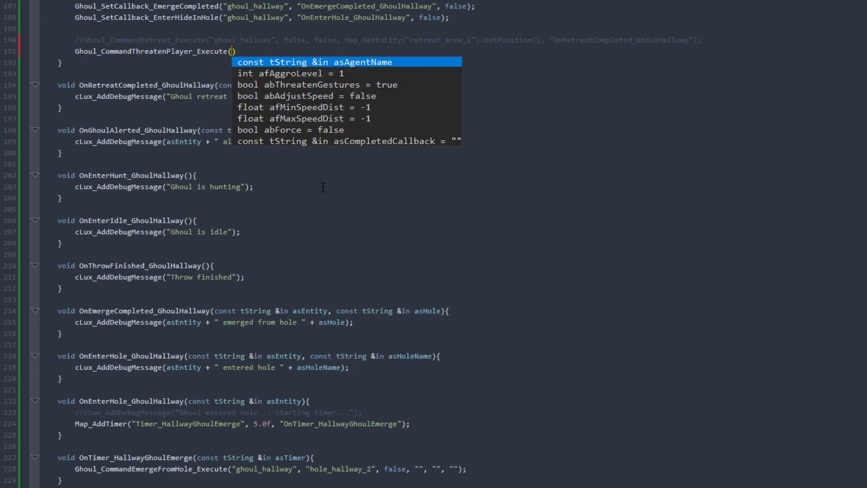
# Fill in the threaten command's agent name as "ghoul_hallway", aggro level as 7 and threaten gestures as true
pyautogui.write('"ghoul_hallway", ')
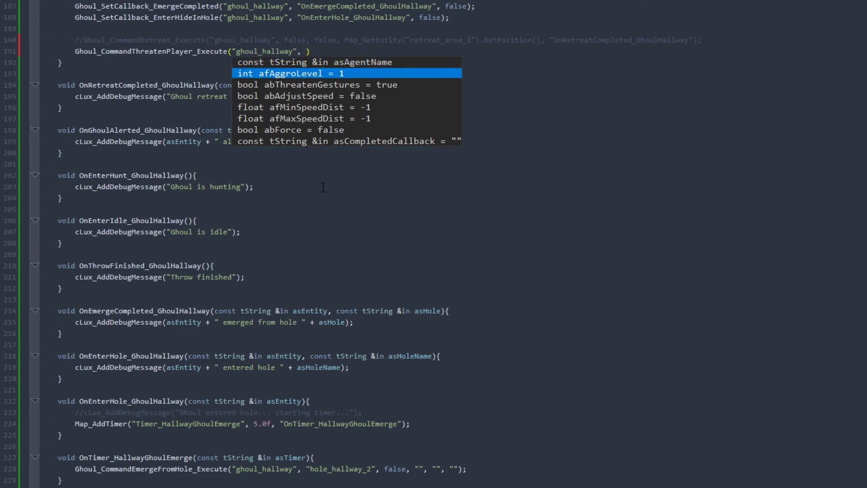
pyautogui.write('7')
pyautogui.write(',')
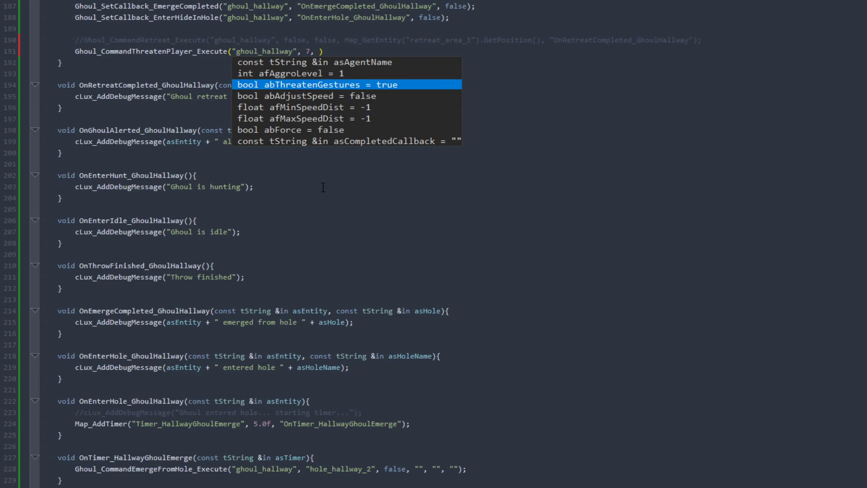
pyautogui.write('true')
pyautogui.press('BackSpace')
pyautogui.press('BackSpace')
pyautogui.press('BackSpace')
pyautogui.press('BackSpace')
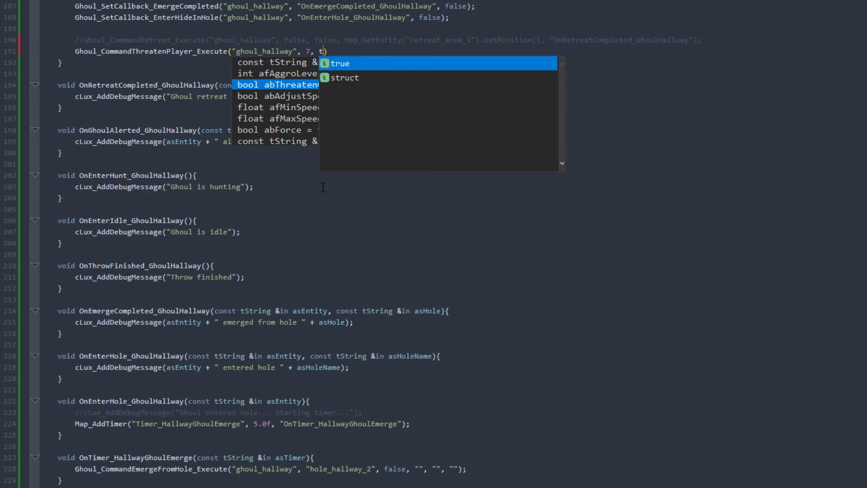
pyautogui.write('true,')
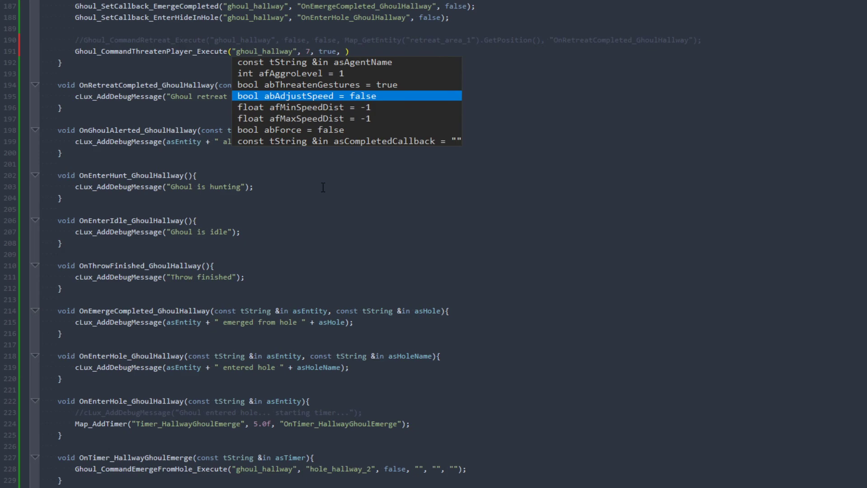
# Finish the threaten command with speed adjustment false, both speed distances -1 and force false, and end the statement
pyautogui.write('false, -1, -1, false')
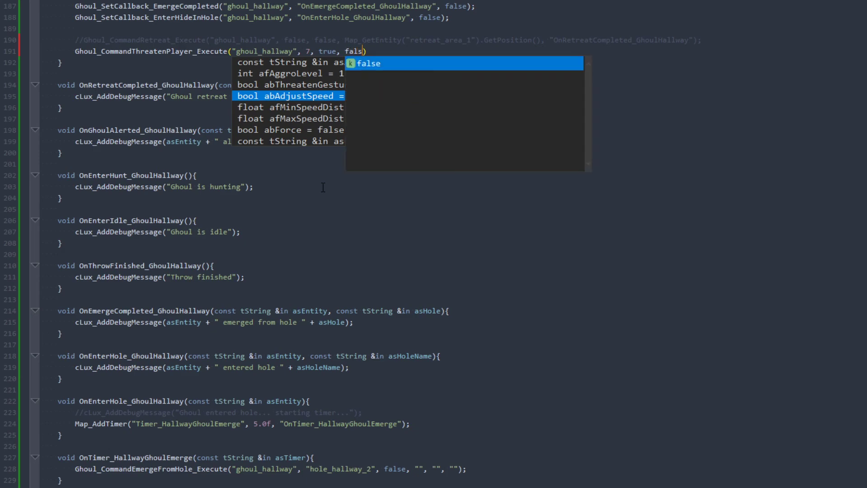
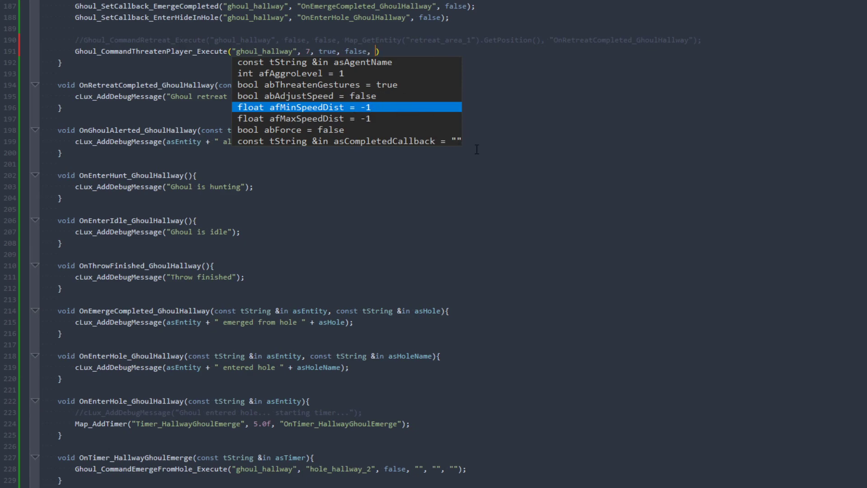
pyautogui.write('-1, -1')
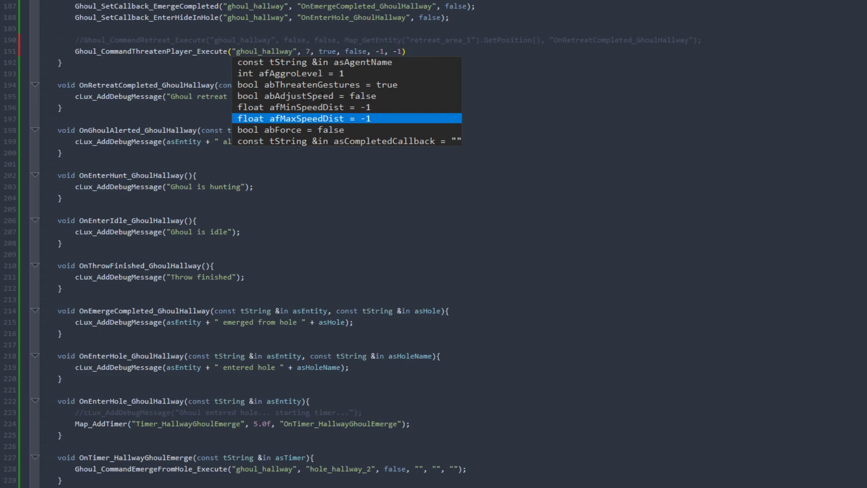
pyautogui.write(',')
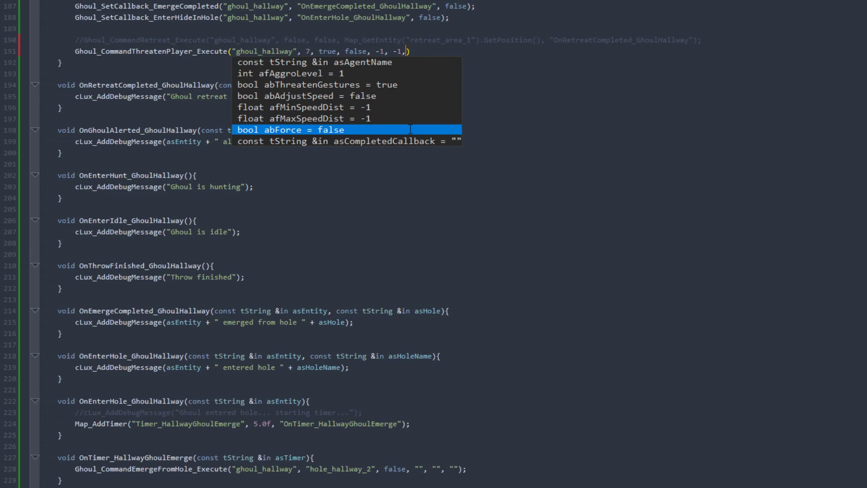
pyautogui.write(' false')
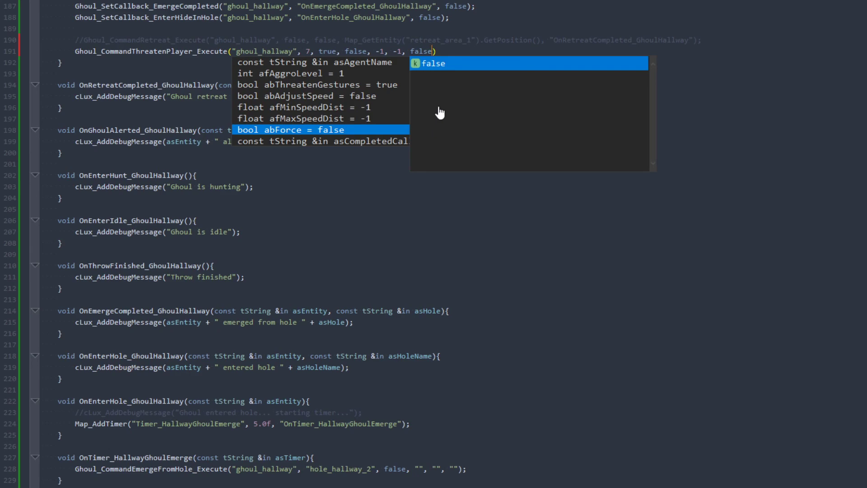
pyautogui.press('End')
pyautogui.write(';')
# Review the EnterHunt and EnterIdle callback lines and the aggro level argument of the threaten command
pyautogui.scroll(4, 333, 143)
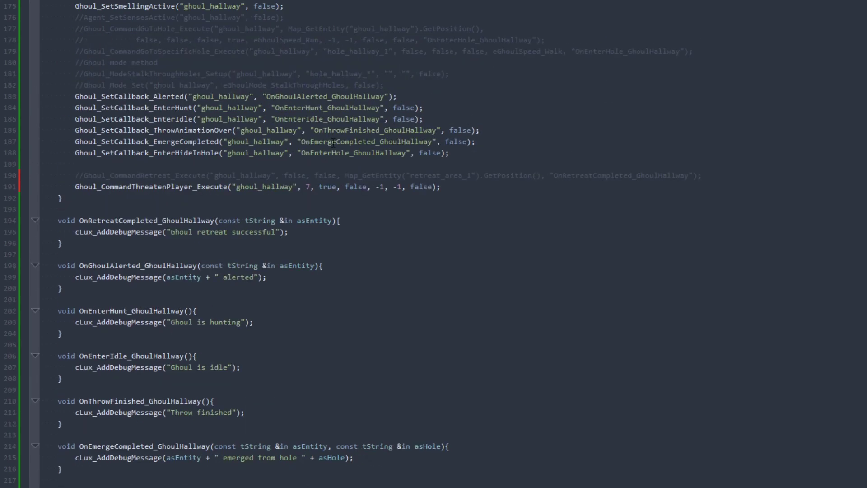
pyautogui.moveTo(76, 118); pyautogui.dragTo(332, 109)
pyautogui.click(445, 128)
pyautogui.moveTo(423, 119); pyautogui.dragTo(72, 119)
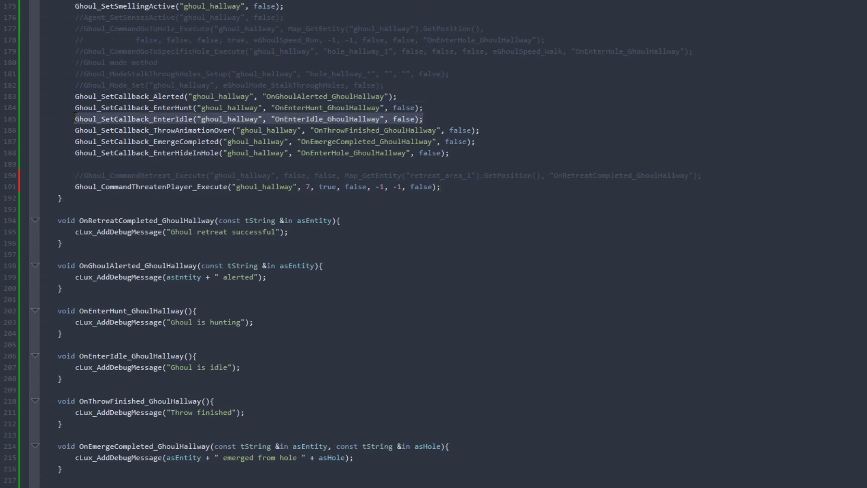
pyautogui.click(513, 181)
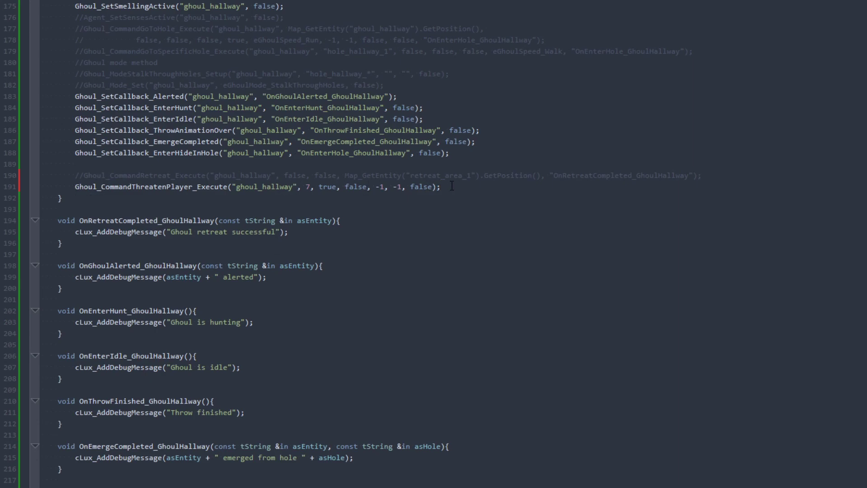
pyautogui.doubleClick(309, 187)
# Insert a Ghoul_CommandThreatenPlayer_SetAggressiveness call on a new line below the threaten command
pyautogui.click(455, 186)
pyautogui.press('Return')
pyautogui.write('Ghoul_')
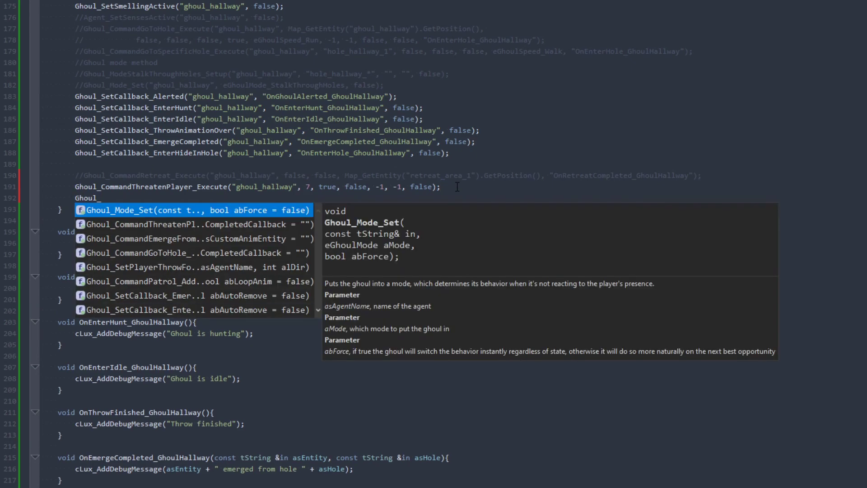
pyautogui.write('Commandt')
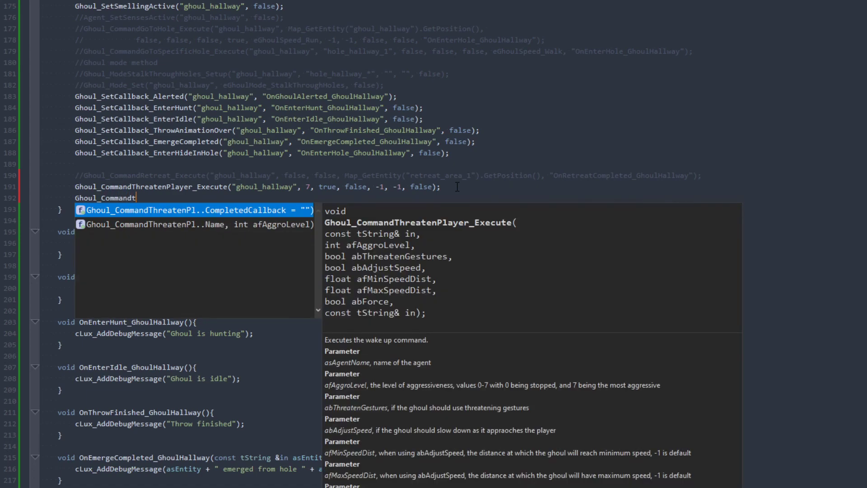
pyautogui.press('Down')
pyautogui.press('Return')
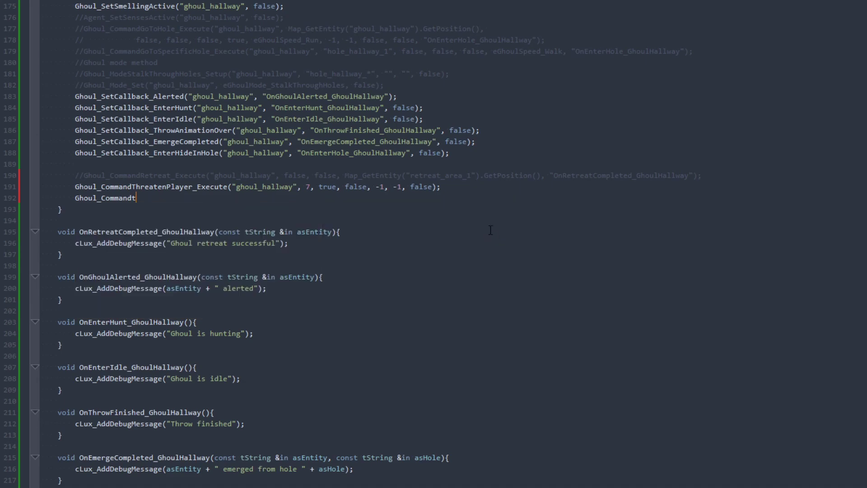
# Give the SetAggressiveness call the agent name "ghoul_hallway" and aggro level 3, and end the statement
pyautogui.write('"ghoul_hal')
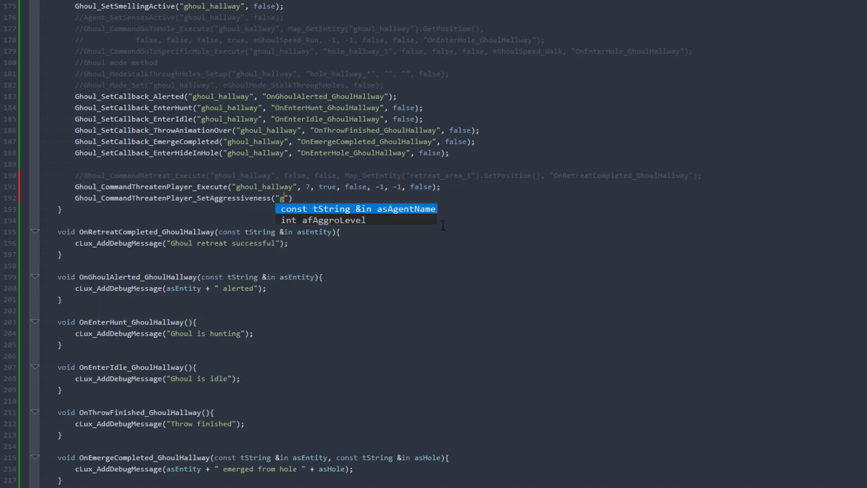
pyautogui.write('lway", ')
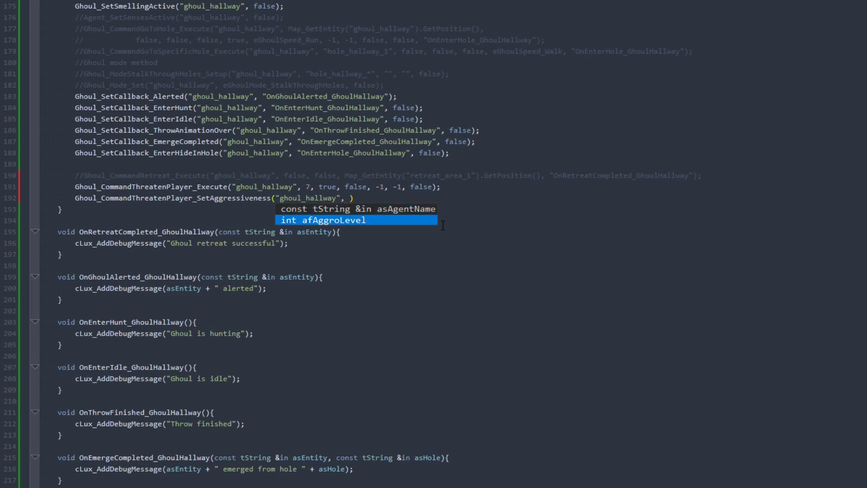
pyautogui.write('32')
pyautogui.press('BackSpace')
pyautogui.write(';')
pyautogui.press('Down')
pyautogui.press('Down')
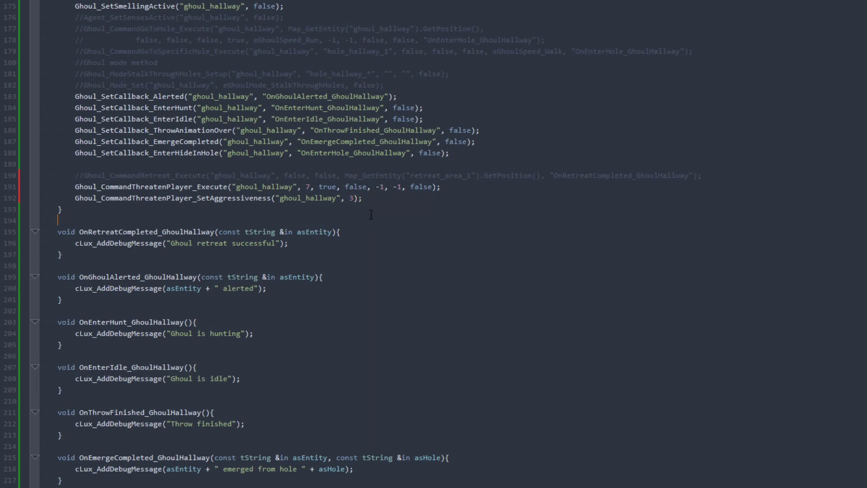
# Delete the Ghoul_CommandThreatenPlayer_SetAggressiveness line from OnTimer_HallwayGhoulSpawn
pyautogui.moveTo(70, 187); pyautogui.dragTo(343, 209)
pyautogui.click(370, 211)
pyautogui.moveTo(399, 199); pyautogui.dragTo(452, 190)
pyautogui.press('BackSpace')
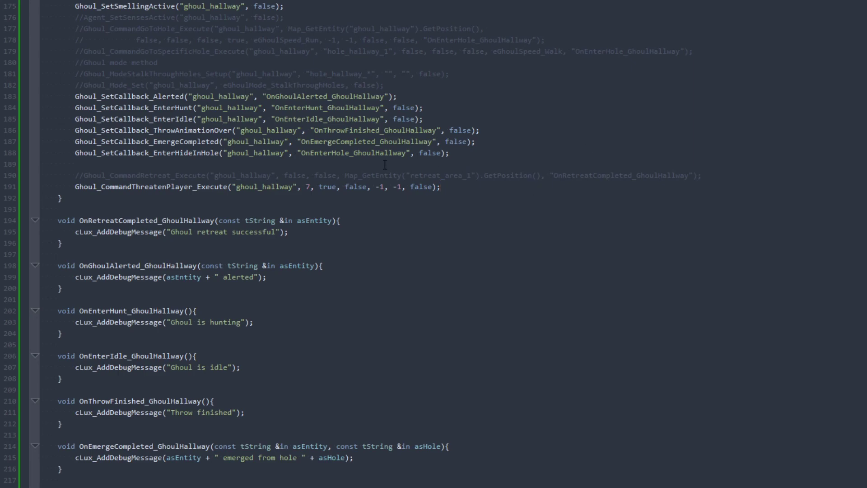
pyautogui.click(203, 197)
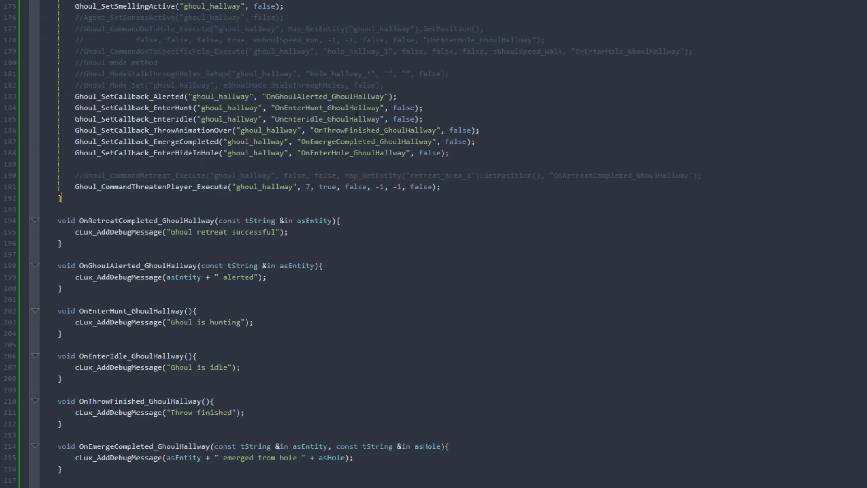
# Review the commented-out Ghoul_CommandRetreat_Execute line and the Ghoul_CommandThreatenPlayer_Execute line below it in the spawn function
pyautogui.click(457, 183)
pyautogui.doubleClick(500, 175)
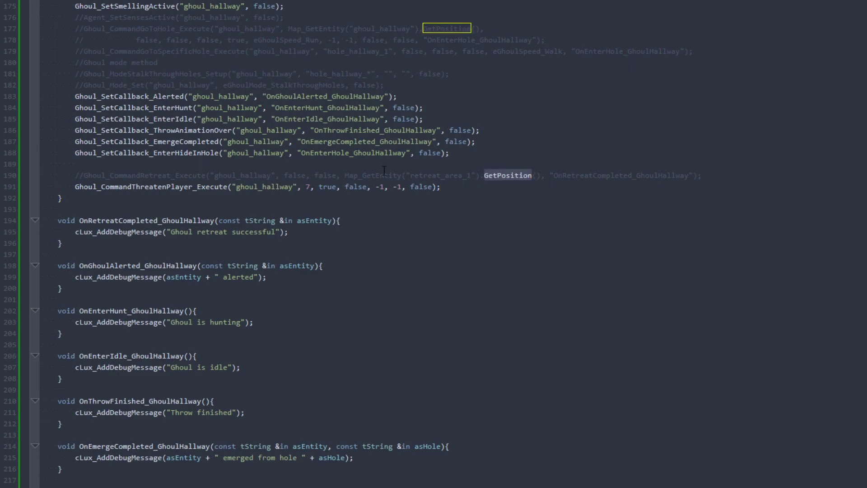
pyautogui.click(409, 176)
pyautogui.tripleClick(410, 176)
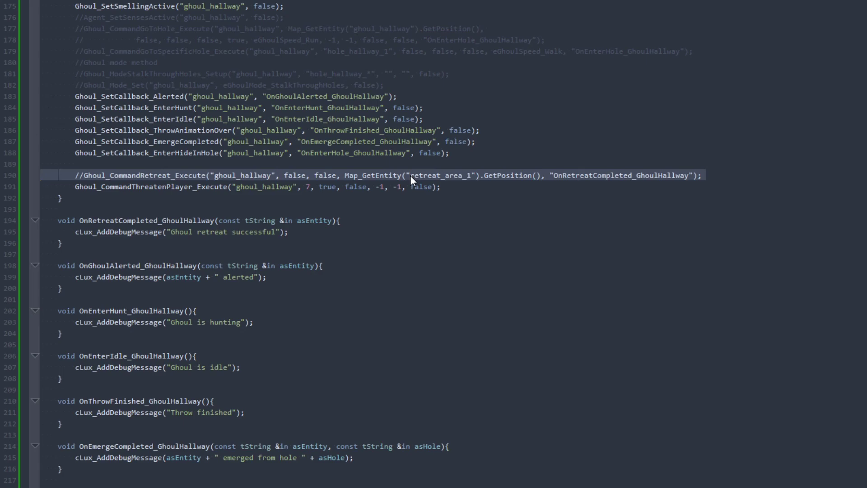
pyautogui.click(508, 206)
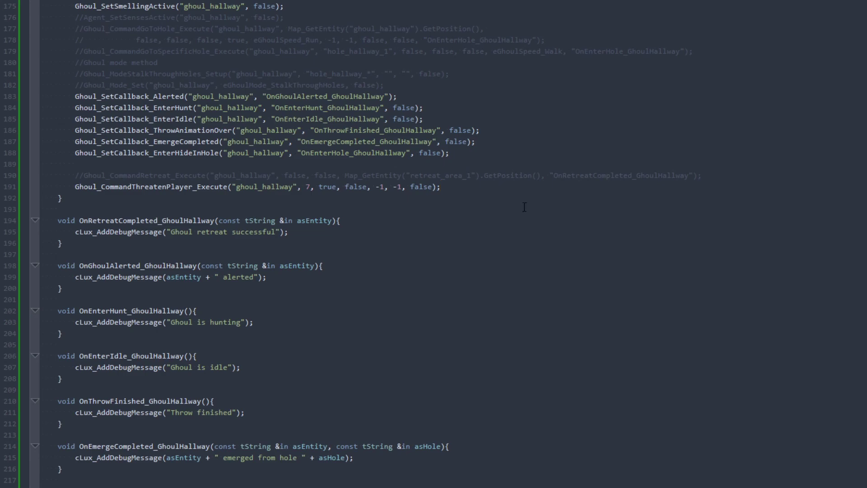
pyautogui.click(419, 201)
pyautogui.click(484, 187)
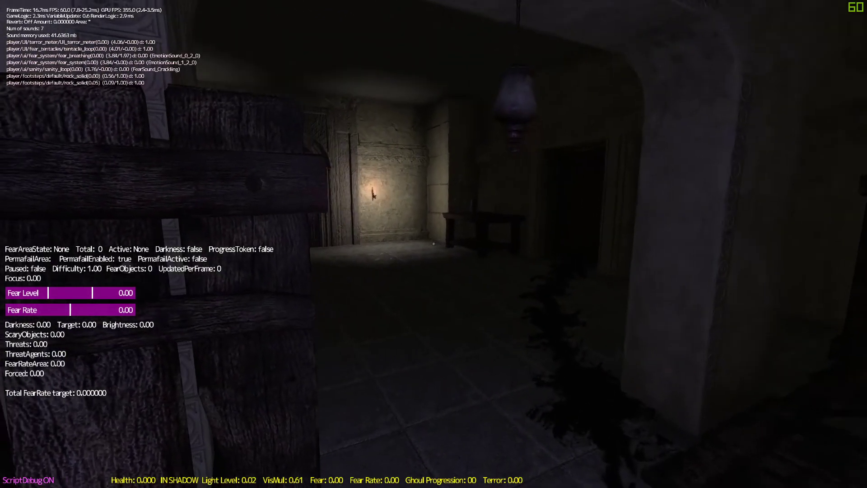
# Switch to the game, go through the arched gate between the two wall torches and walk around the dark stairs to test the ghoul spawn
pyautogui.press('w')
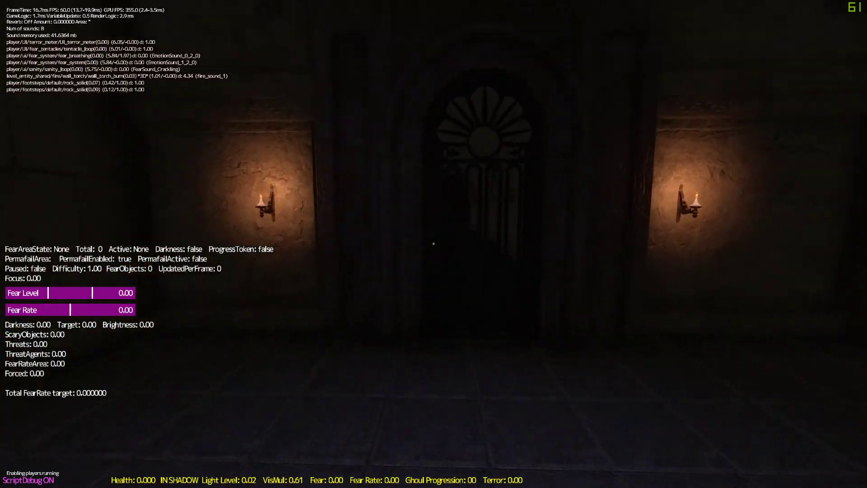
pyautogui.press('w')
pyautogui.click(434, 244)
pyautogui.press('w')
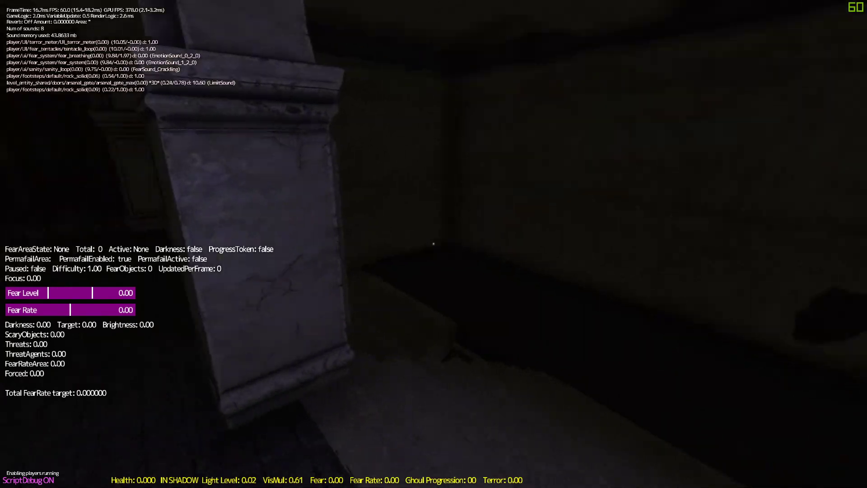
pyautogui.press('w')
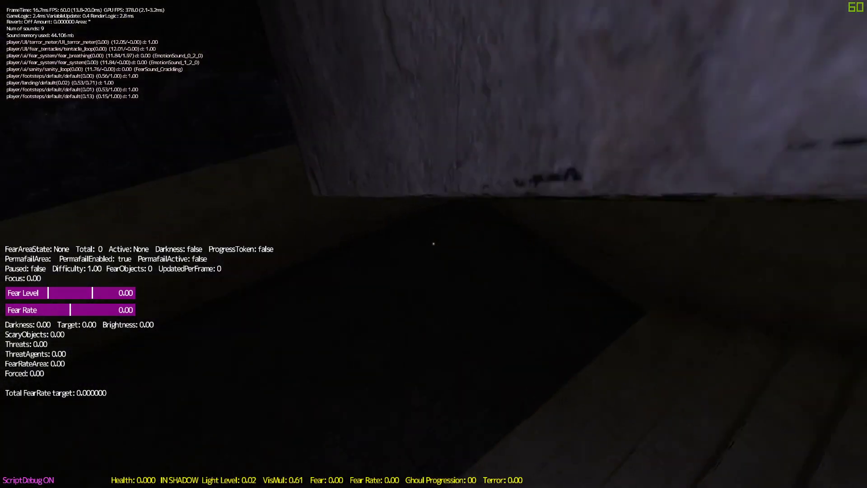
pyautogui.press('w')
pyautogui.press('w')
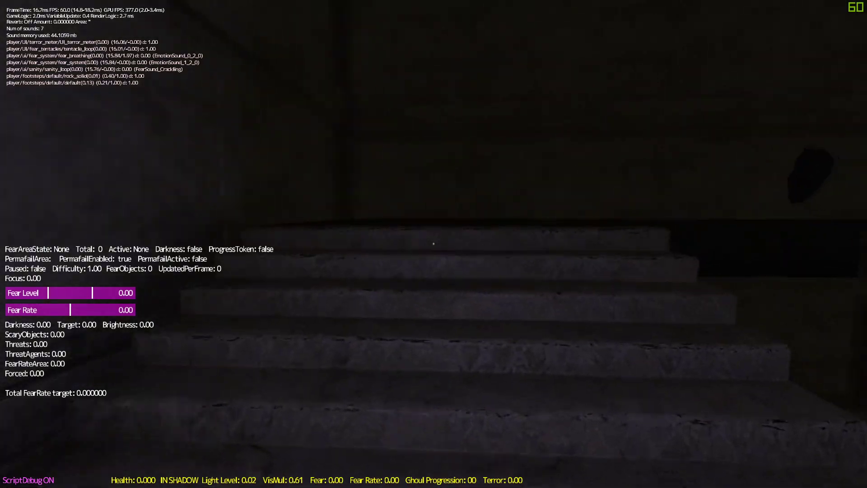
pyautogui.press('w')
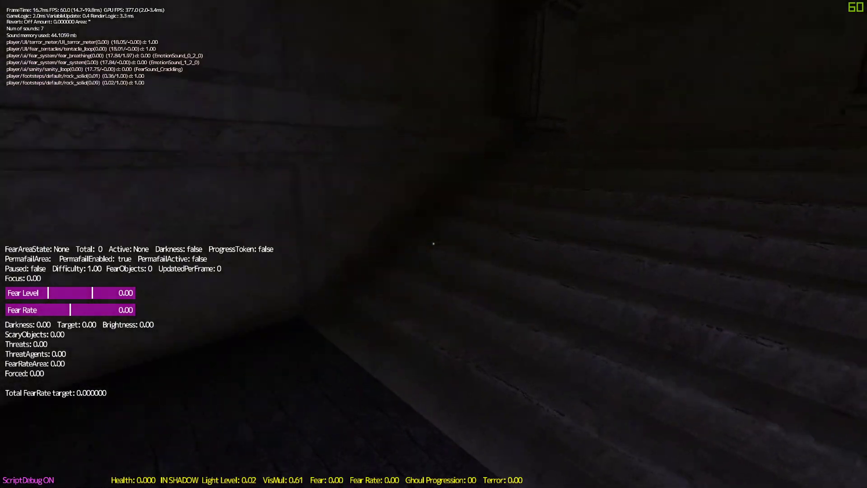
# Move around near the staircase to observe the hallway ghoul's threaten behaviour, and pause the game
pyautogui.press('w')
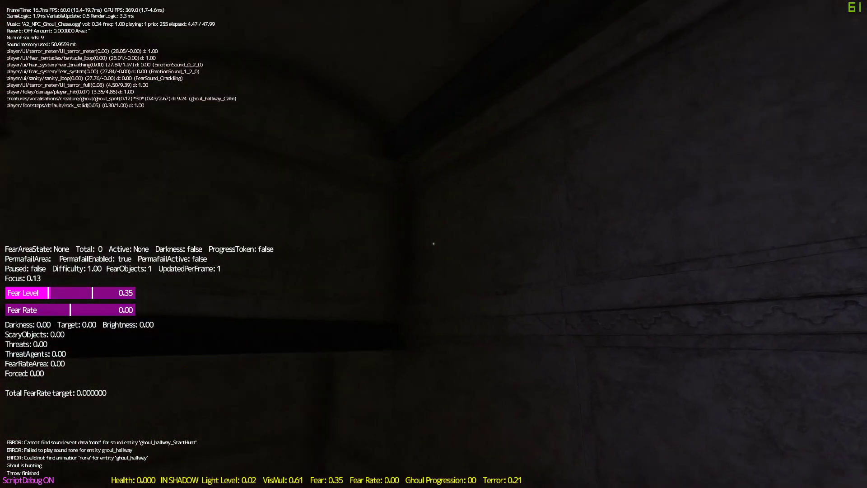
pyautogui.press('w')
pyautogui.press('w')
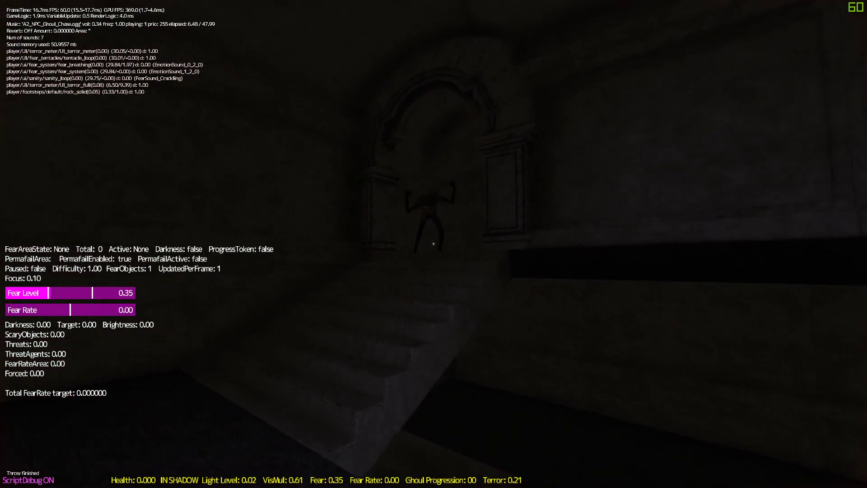
pyautogui.press('a')
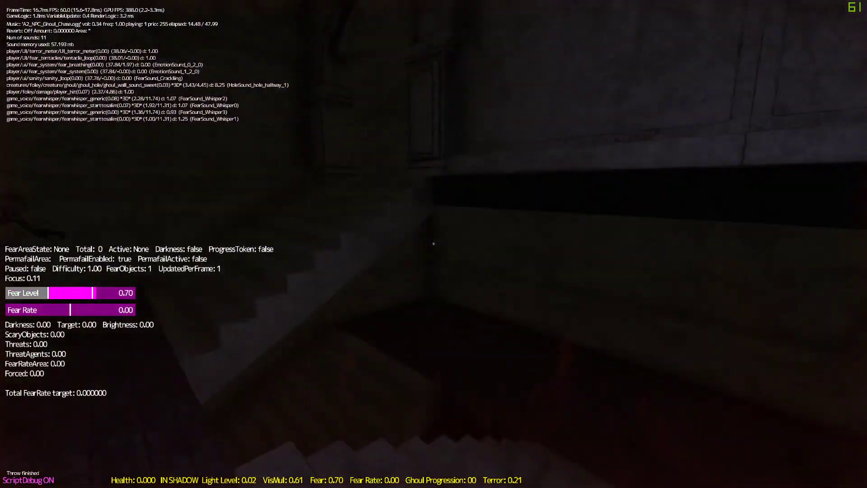
pyautogui.press('Escape')
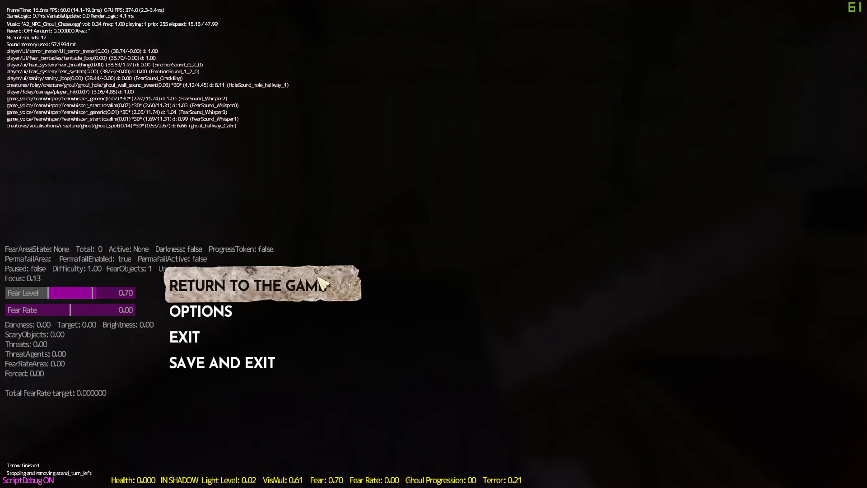